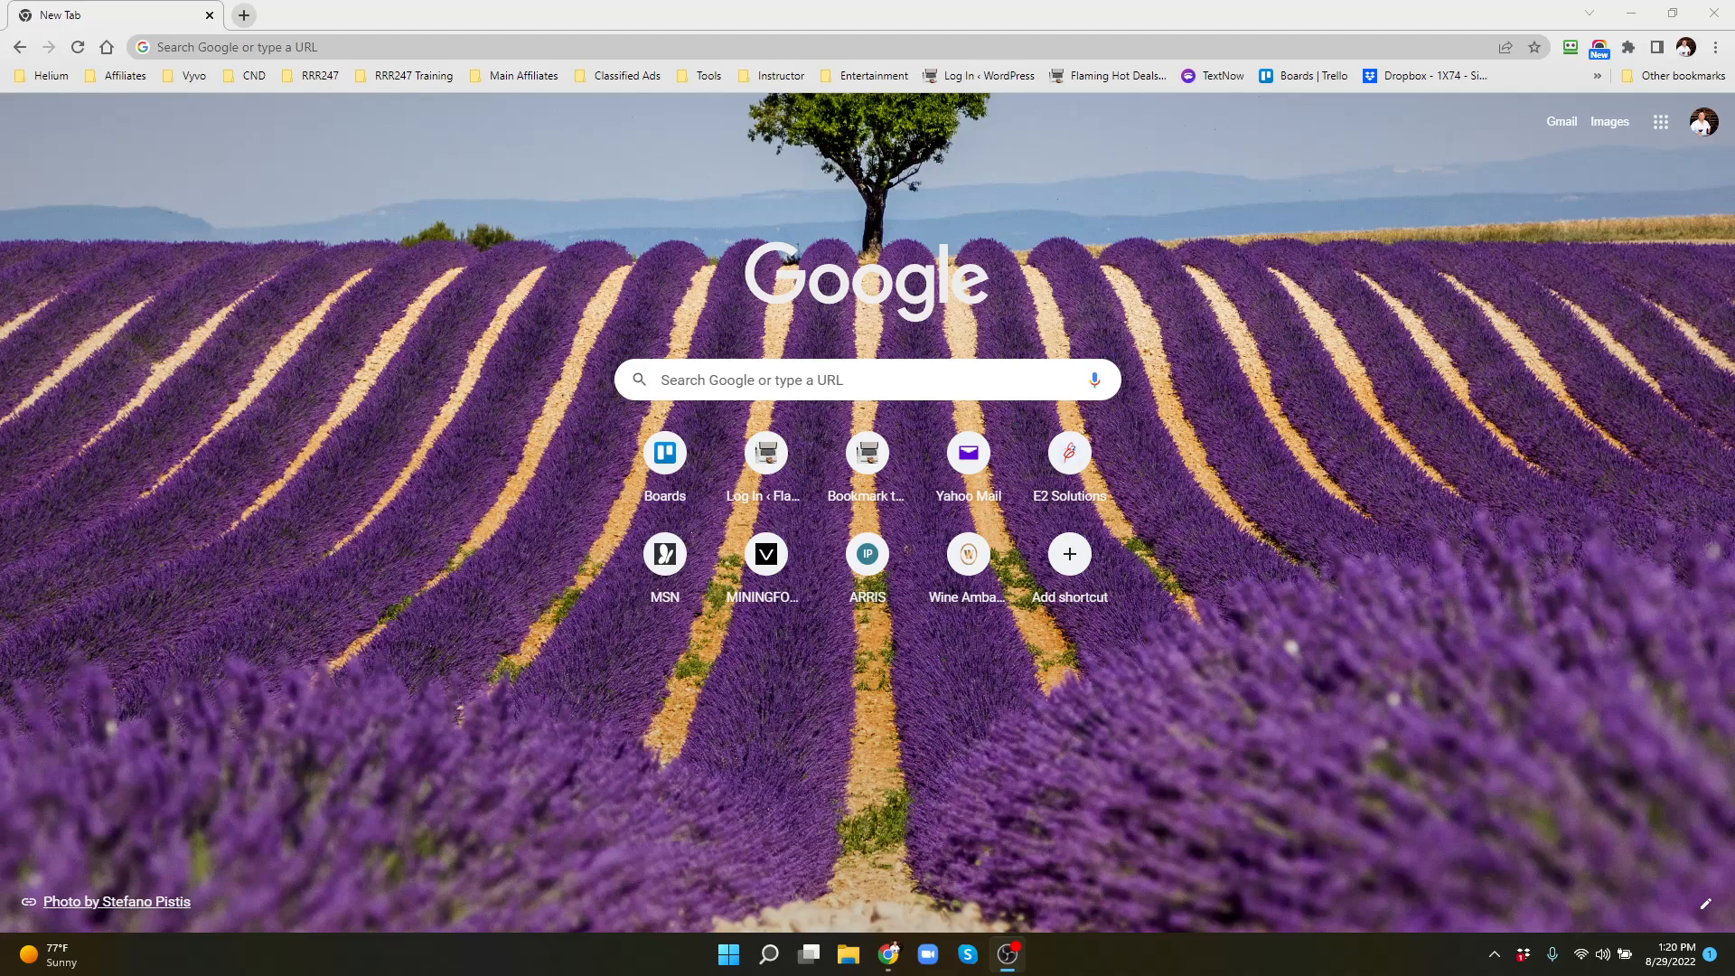
Log in to the 1x74.com WordPress admin, filling the username and password with the saved 1x74 credentials
click(979, 76)
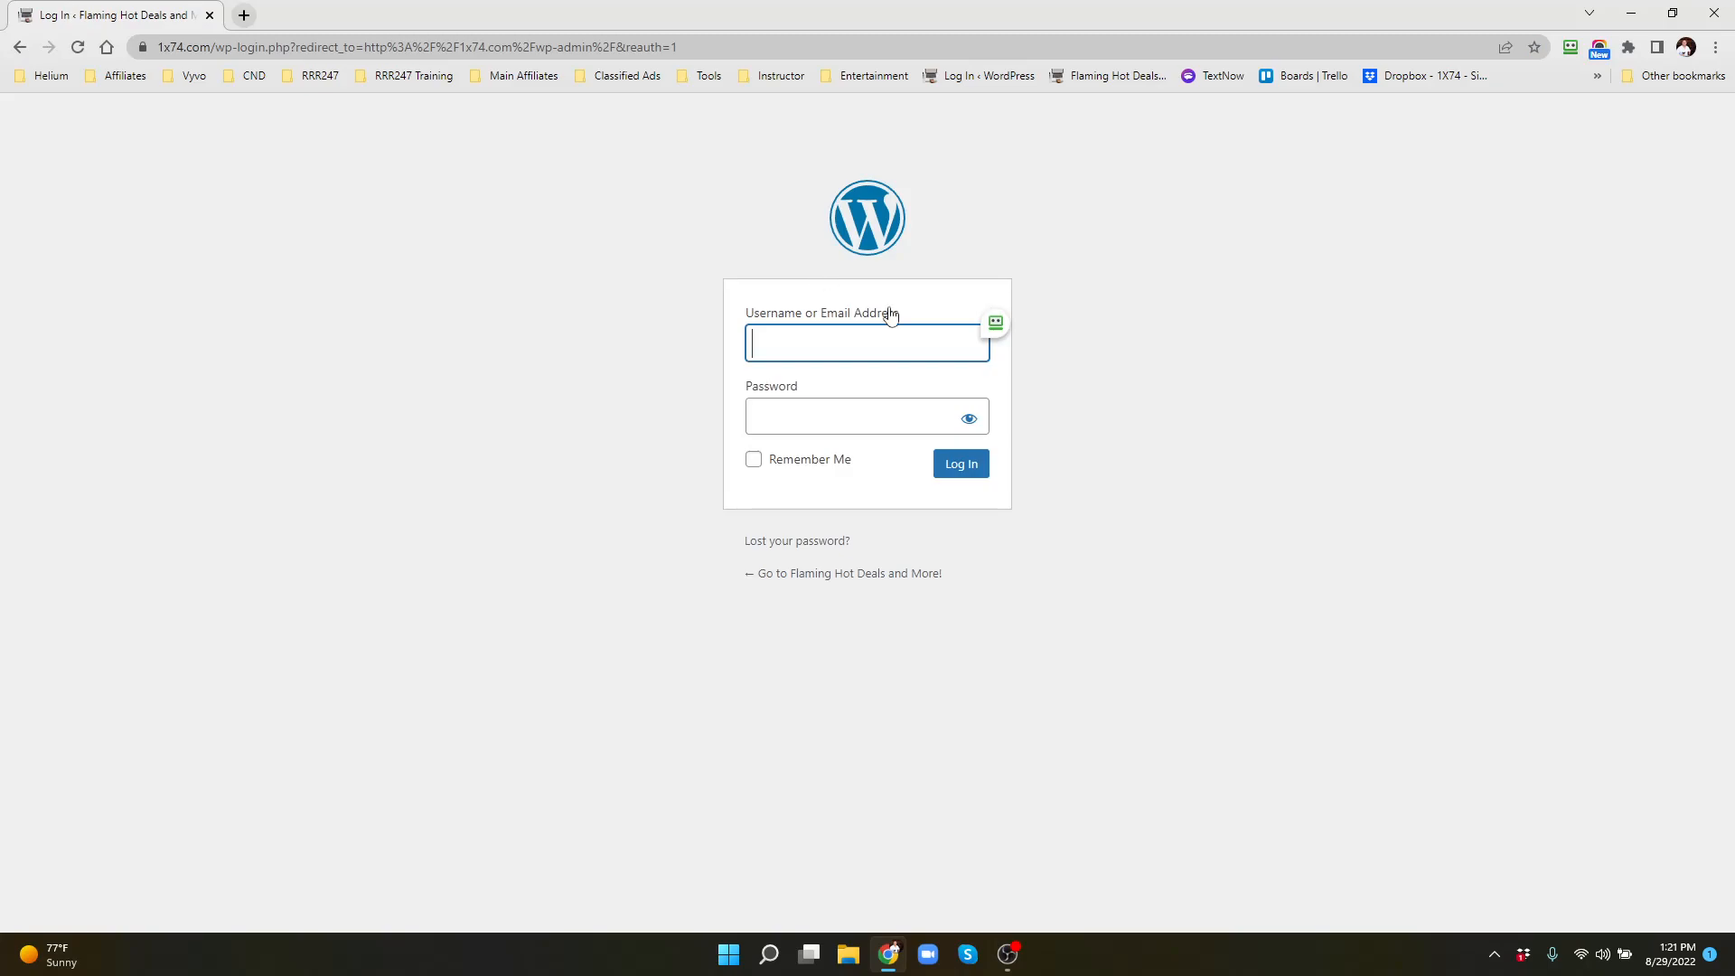
click(995, 321)
click(1012, 321)
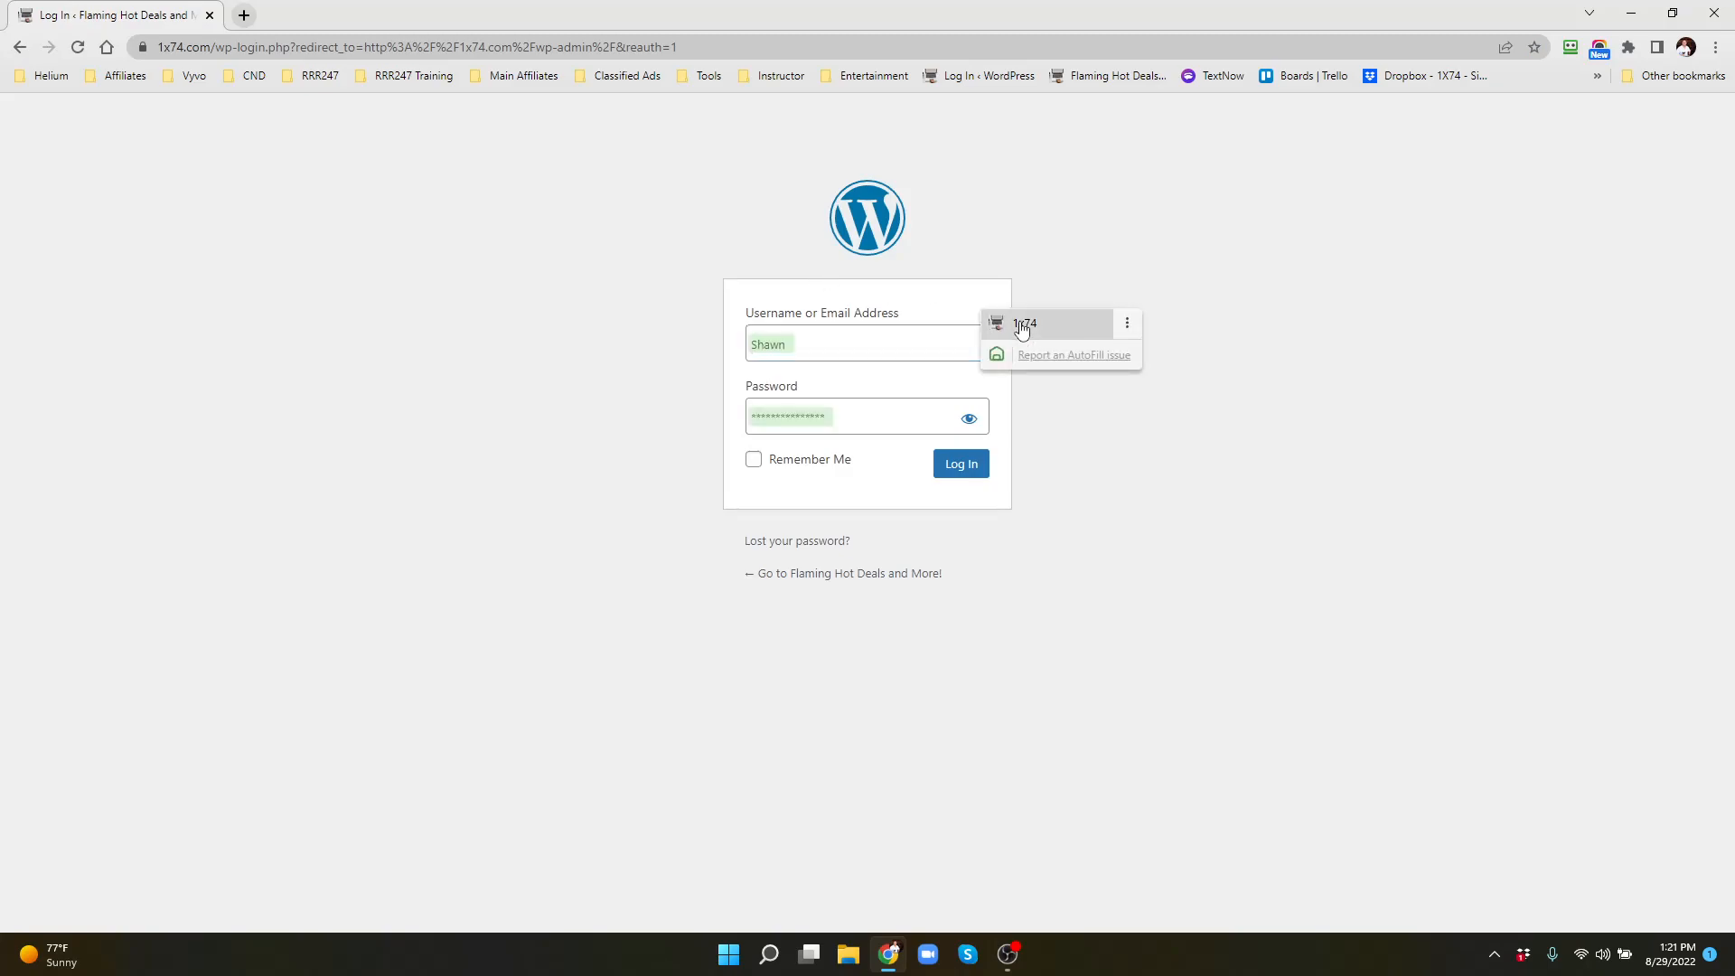
click(960, 464)
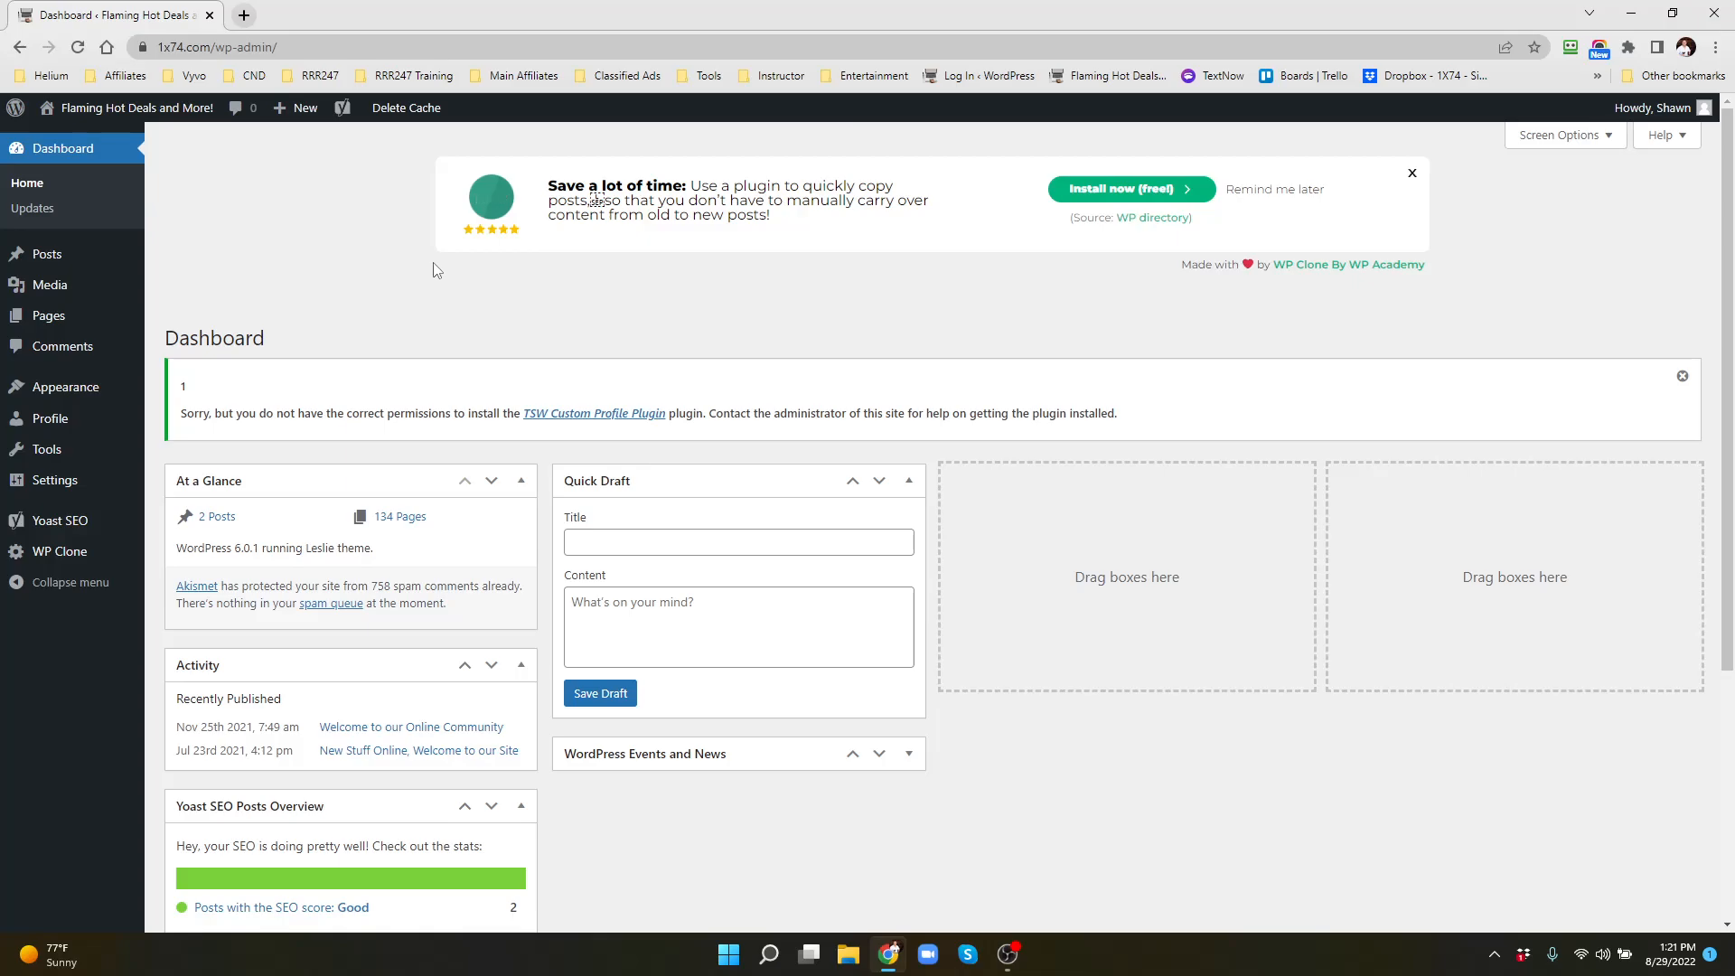
Open Google Drive in a new browser tab and go into the 1x74.com folder
click(244, 15)
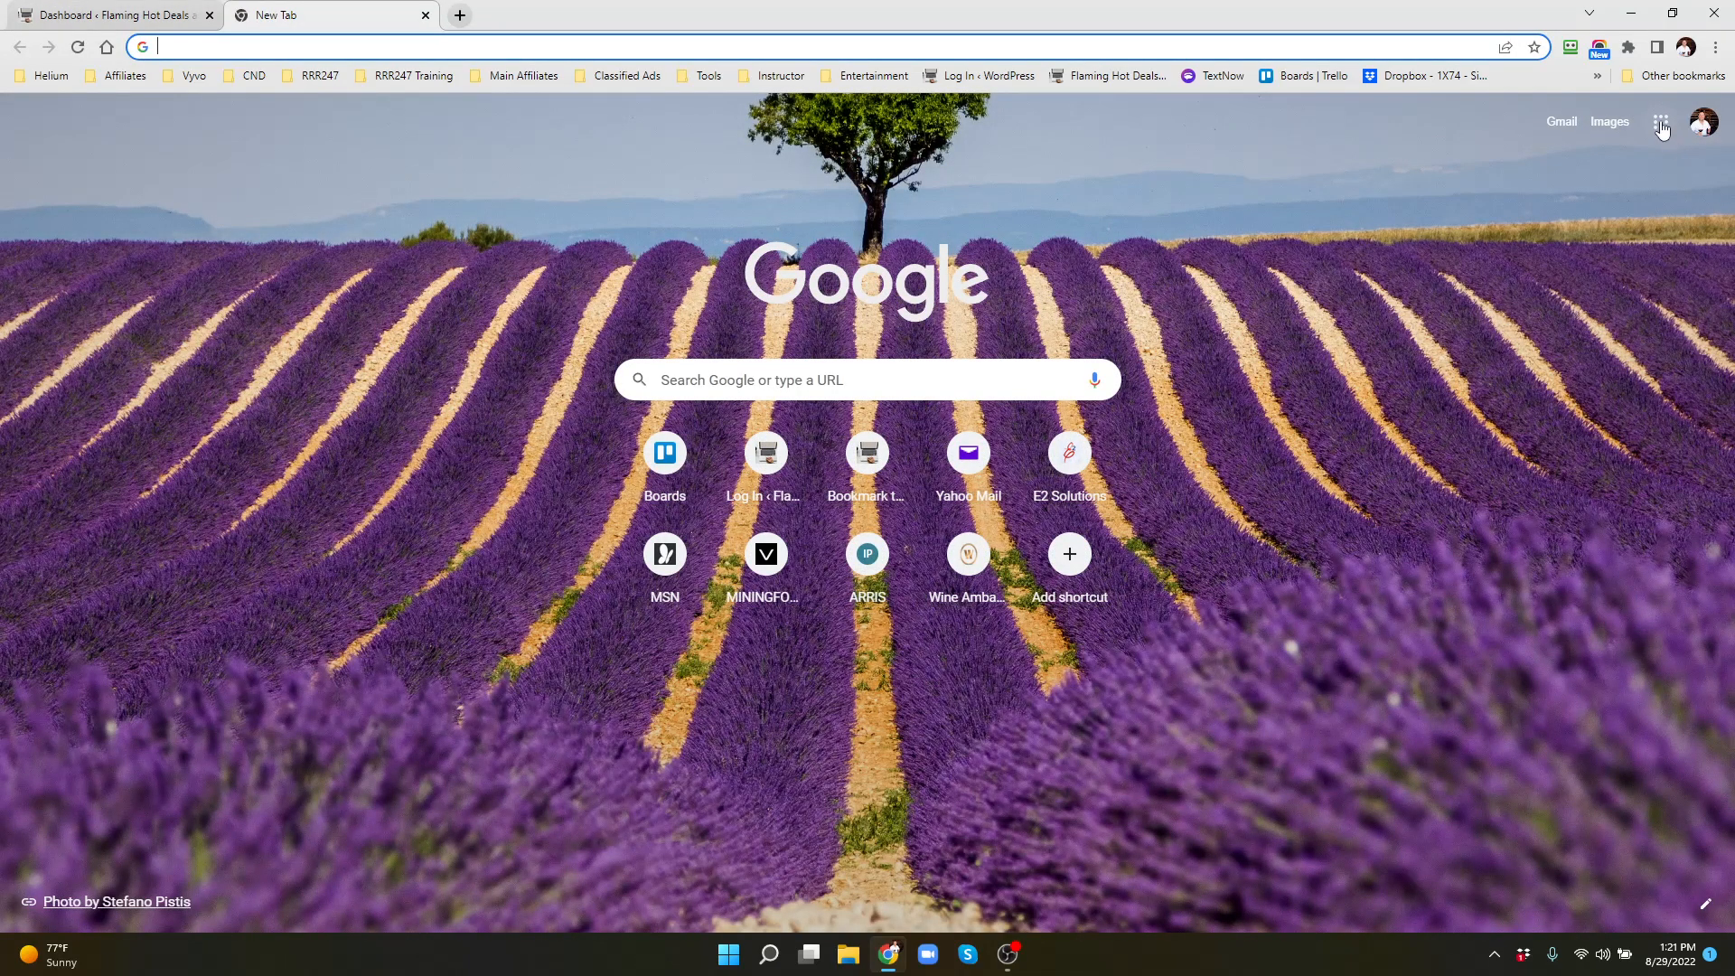
click(1661, 121)
click(1564, 290)
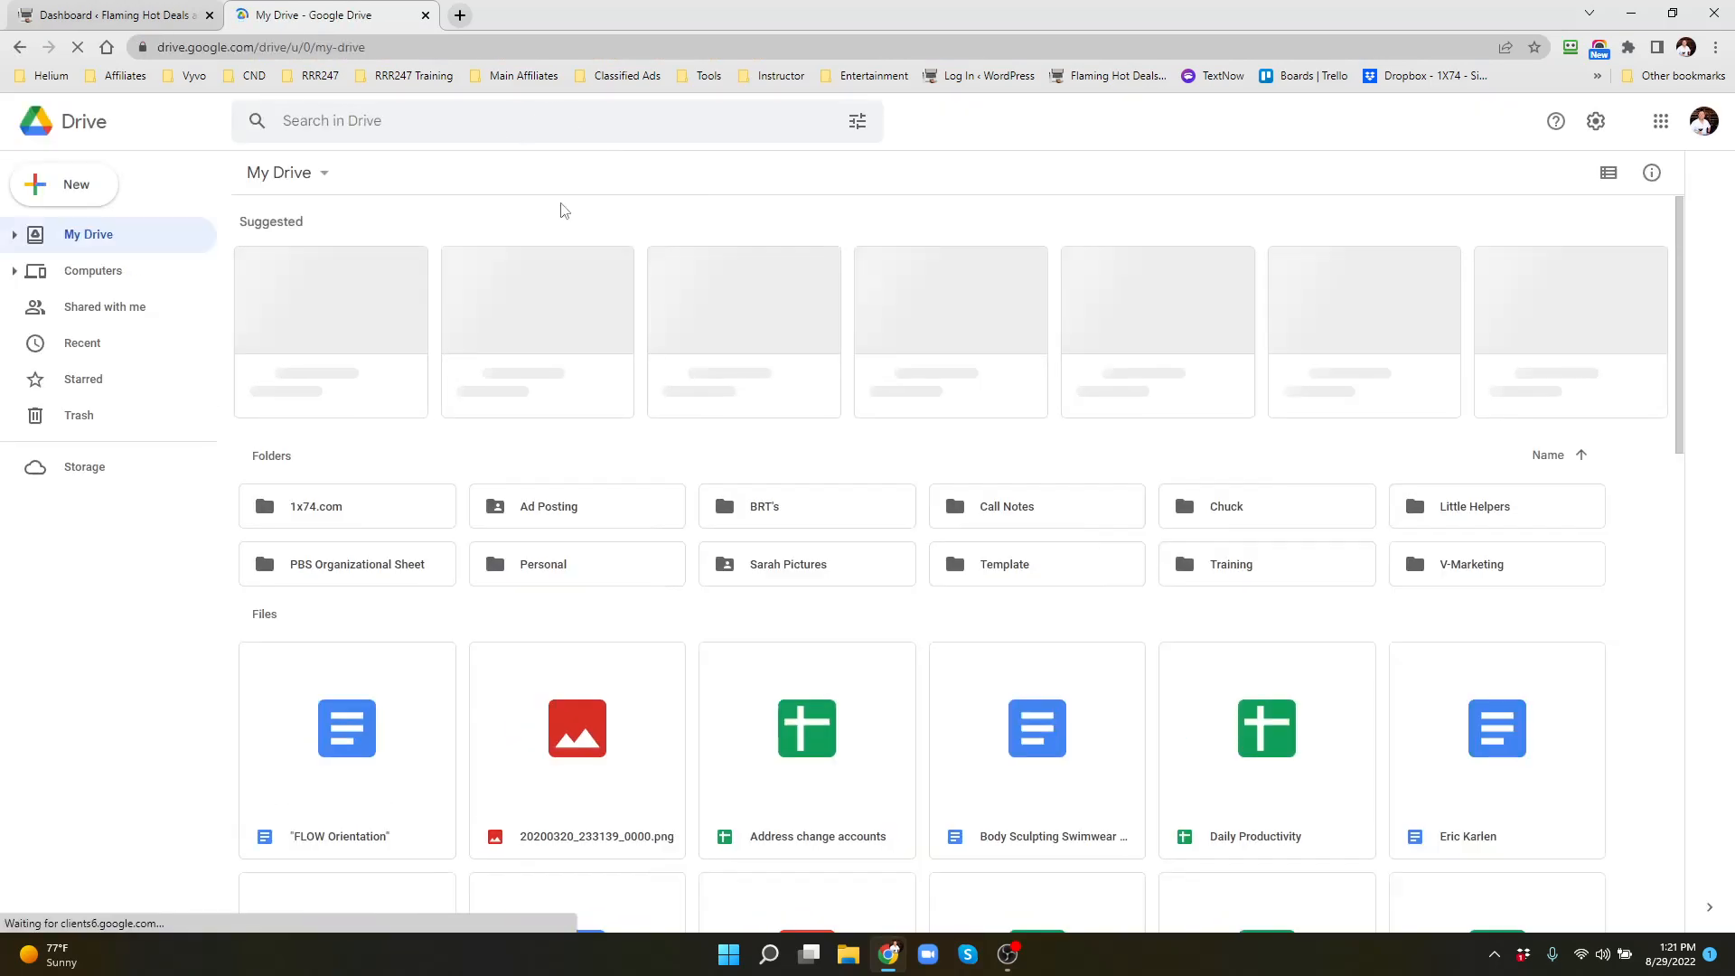
click(89, 15)
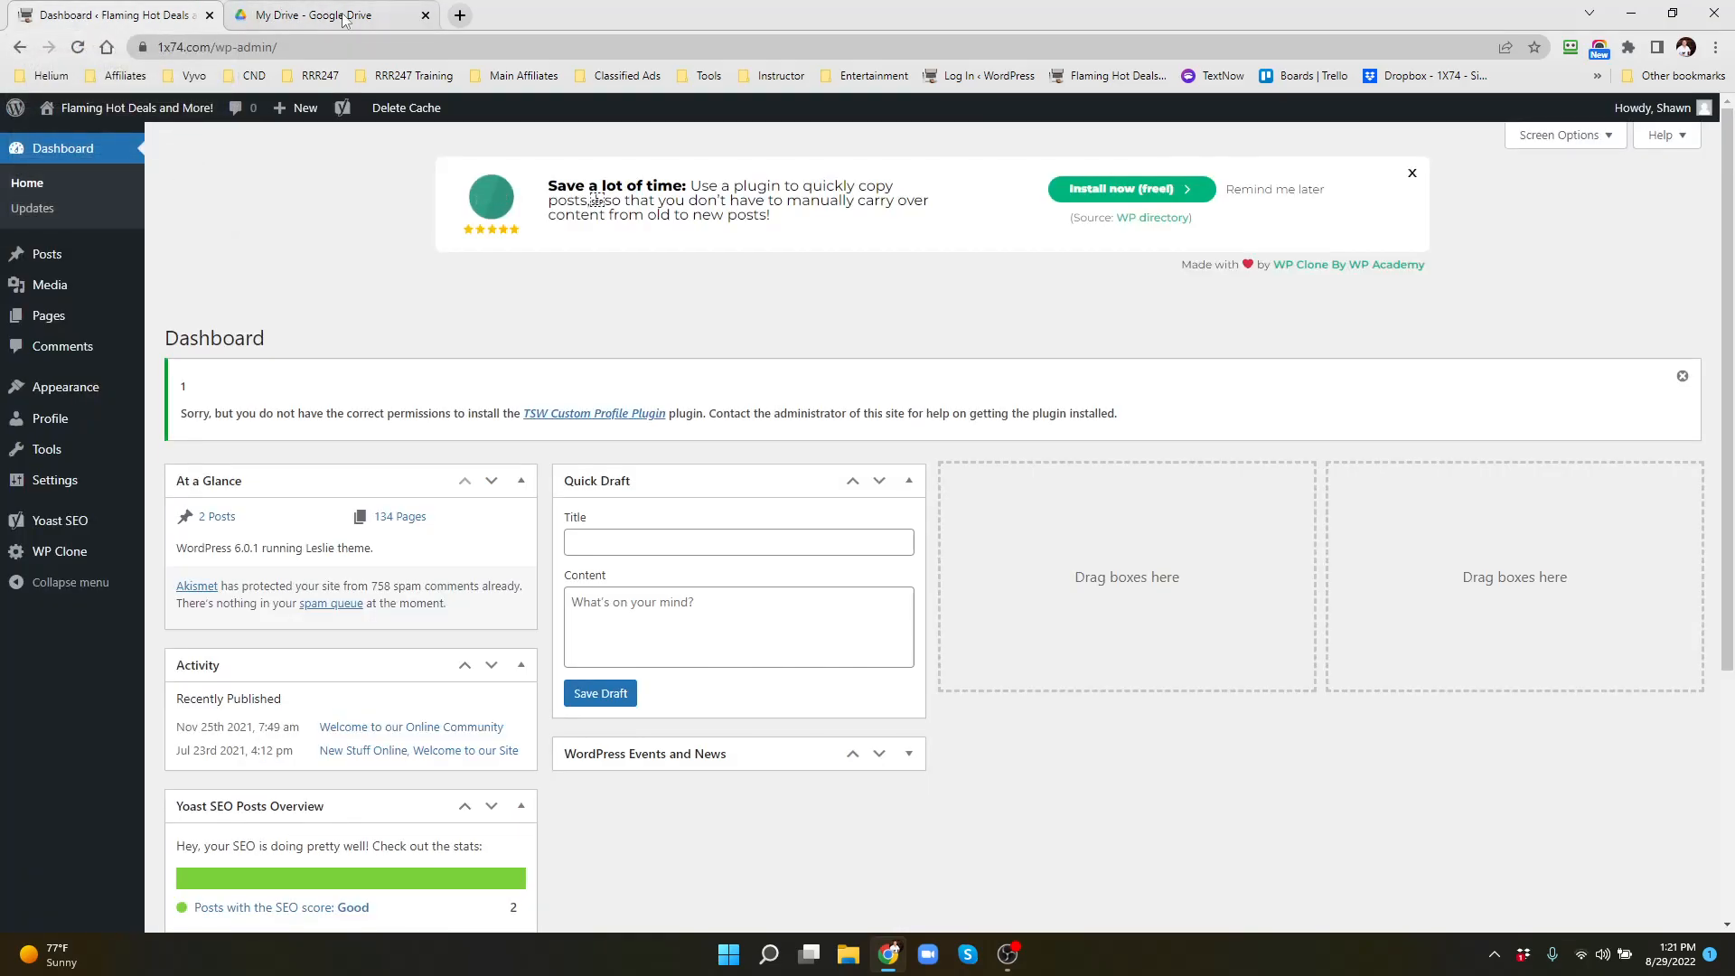
click(312, 15)
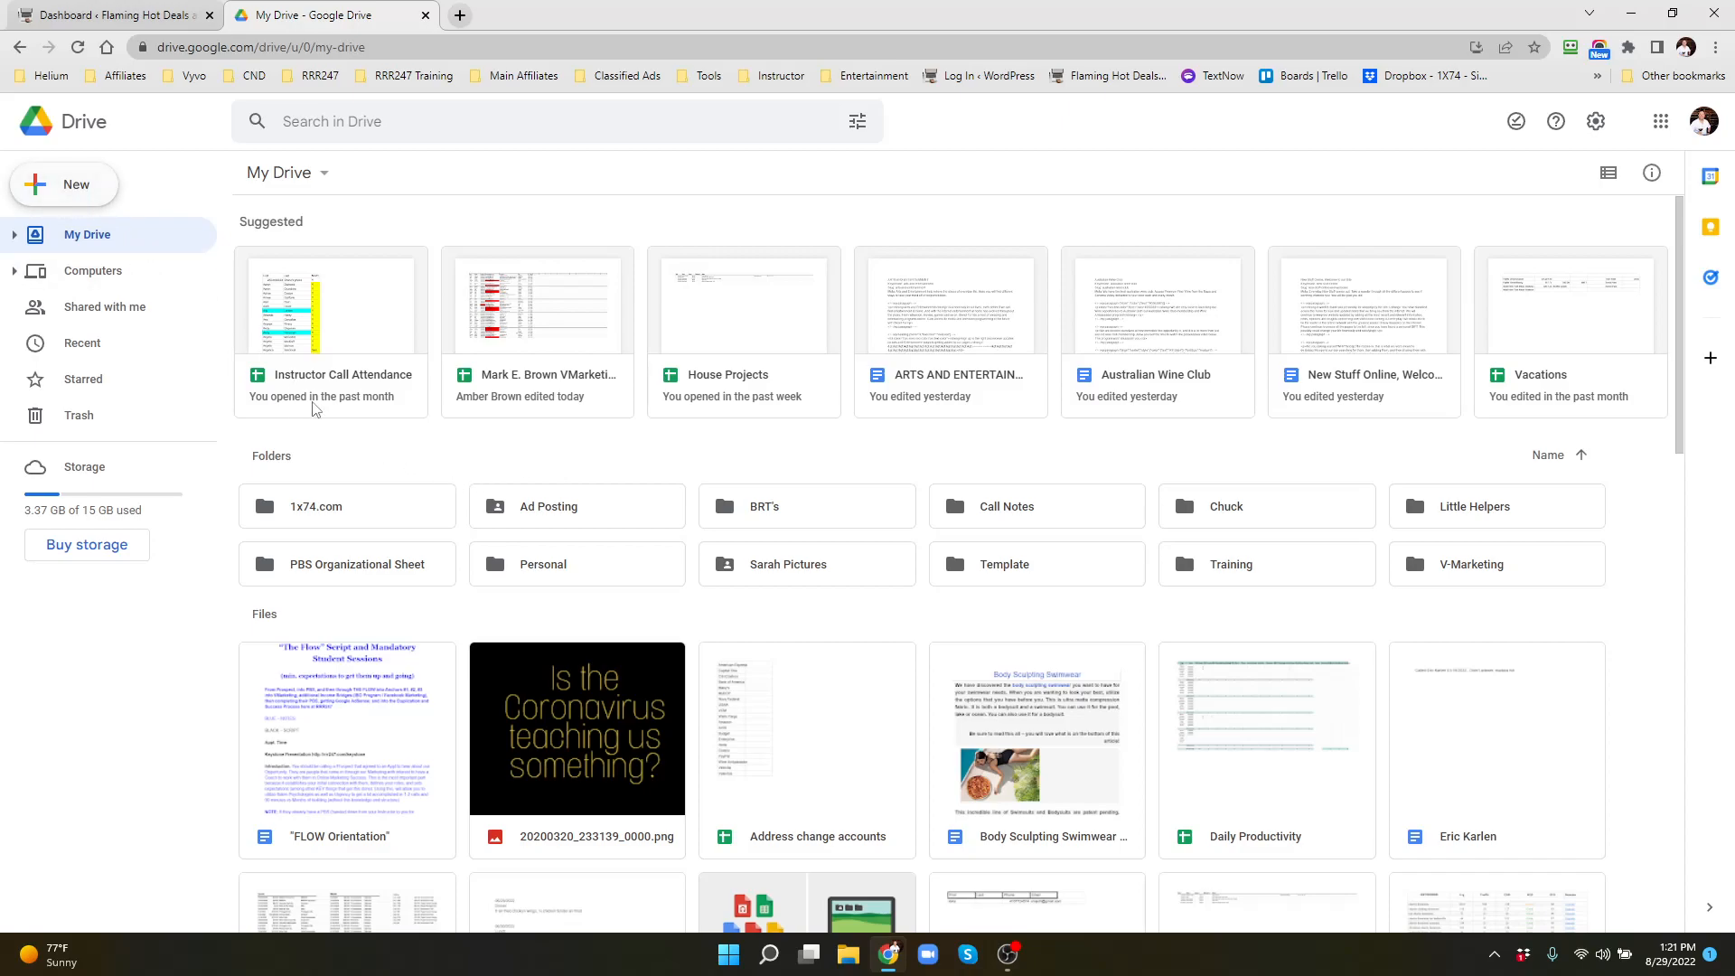
double_click(309, 512)
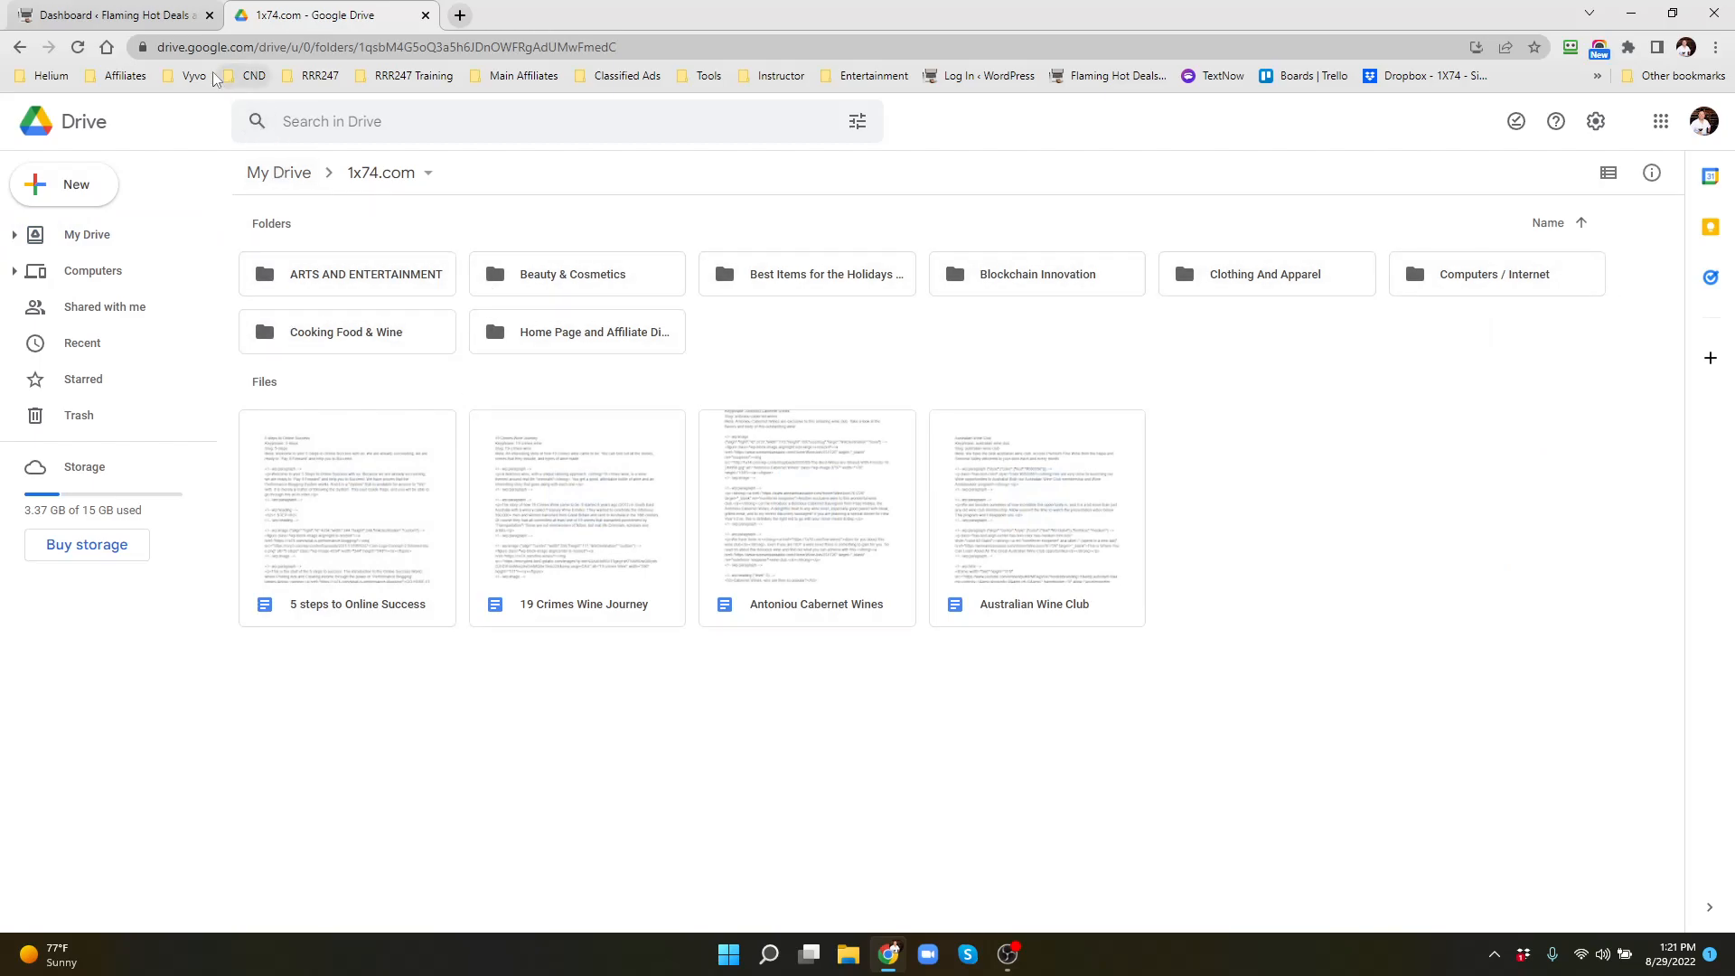
Switch to the WordPress dashboard and open the "Bass Fishing Lure" page for editing
click(133, 20)
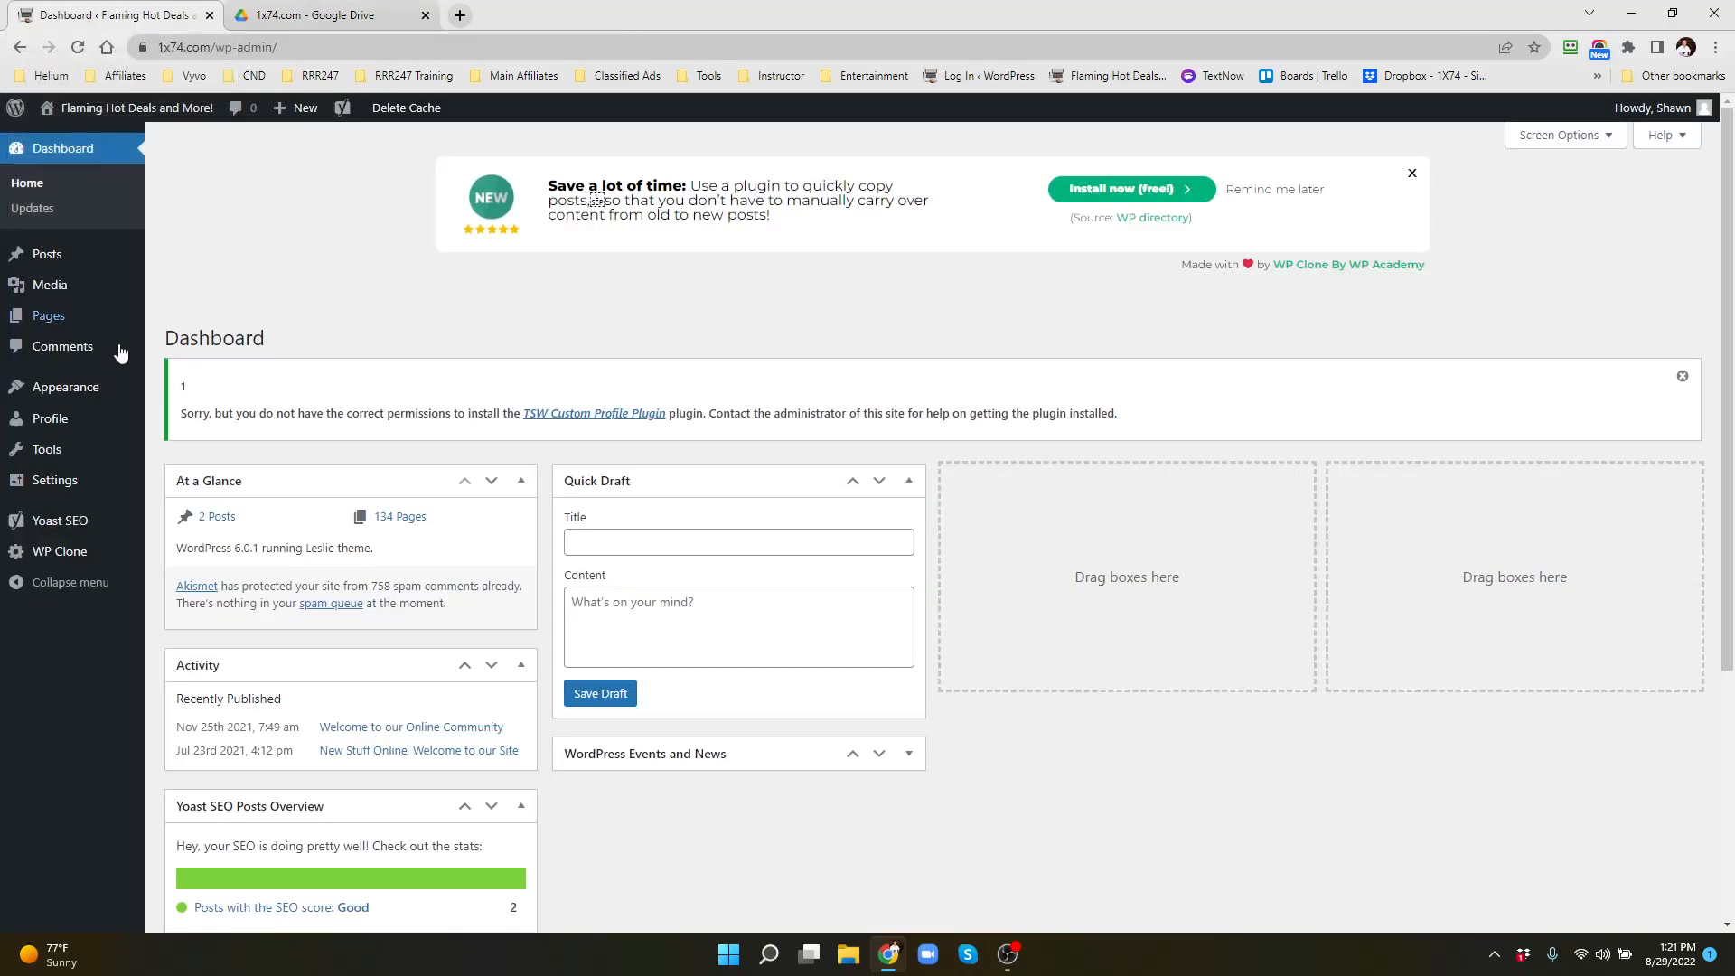
click(48, 318)
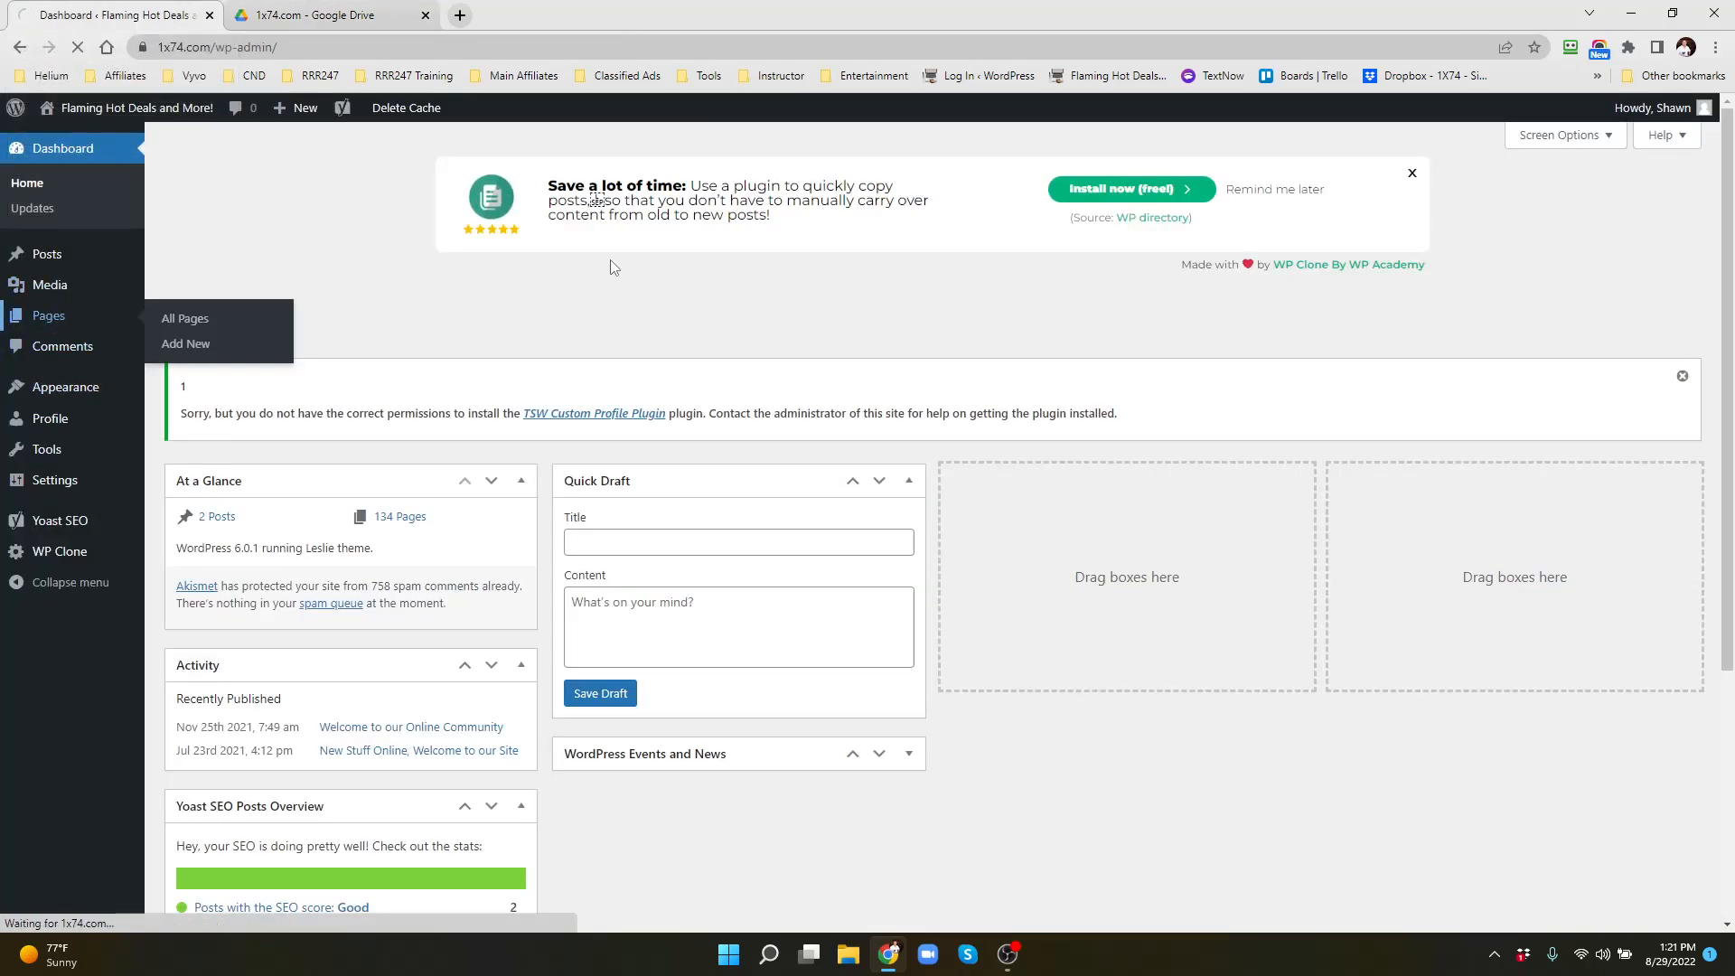
scroll(637, 378, down, 7)
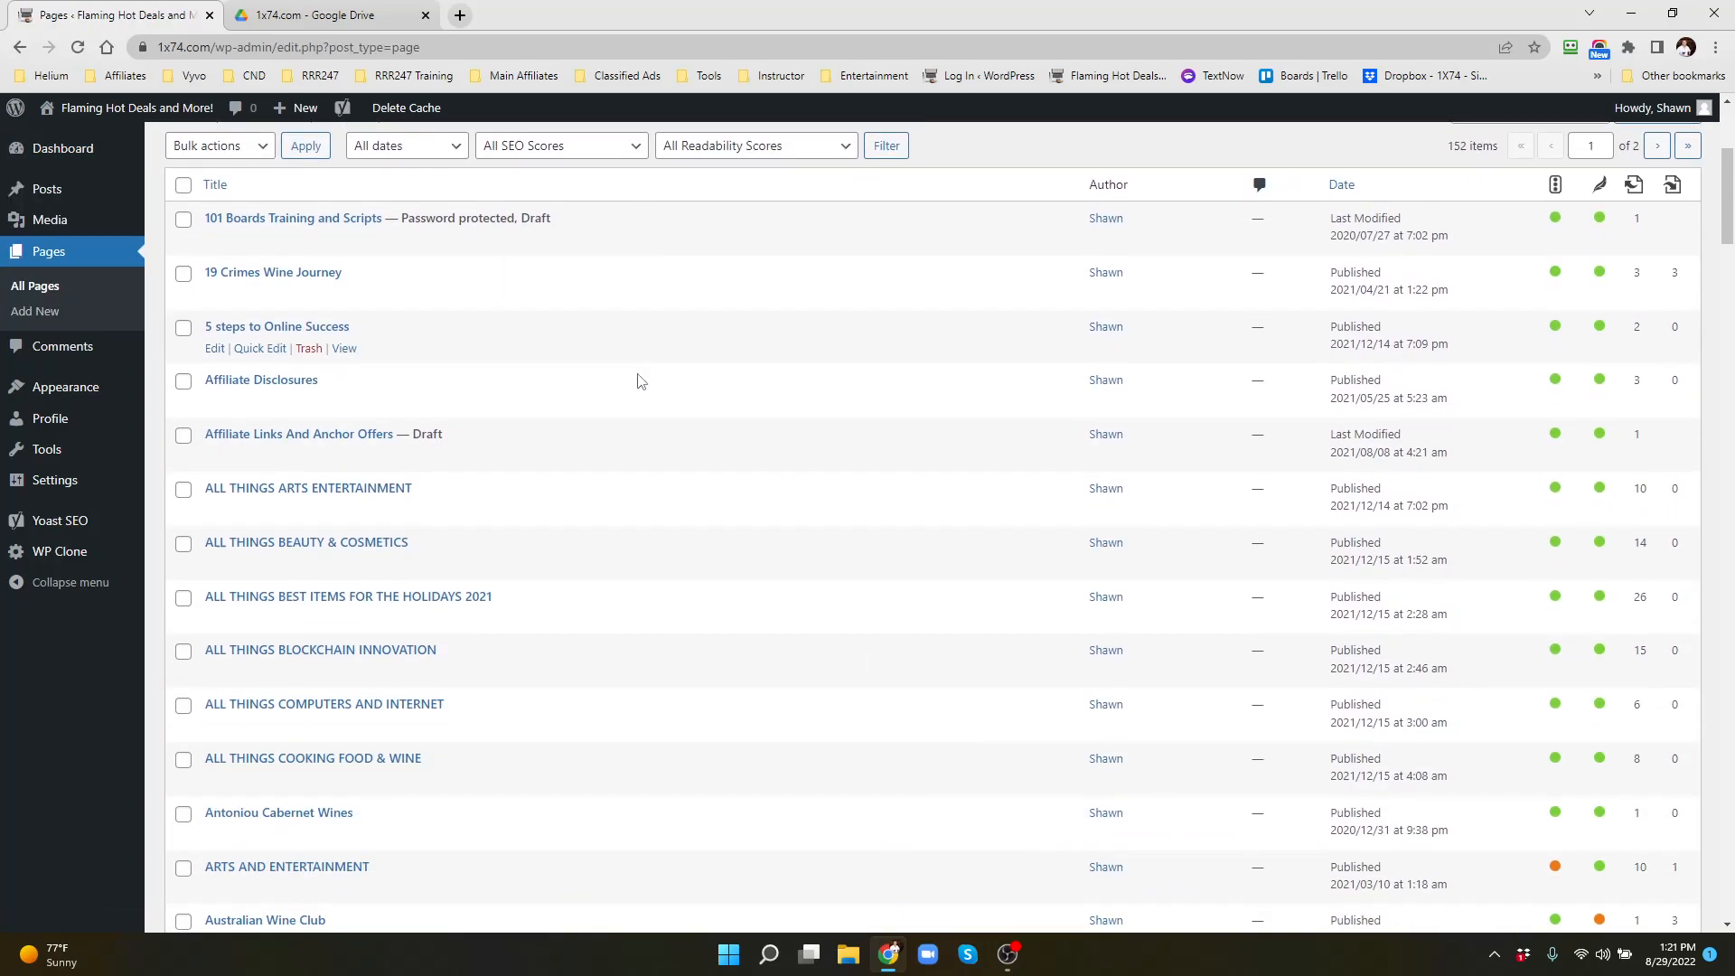
scroll(637, 377, down, 5)
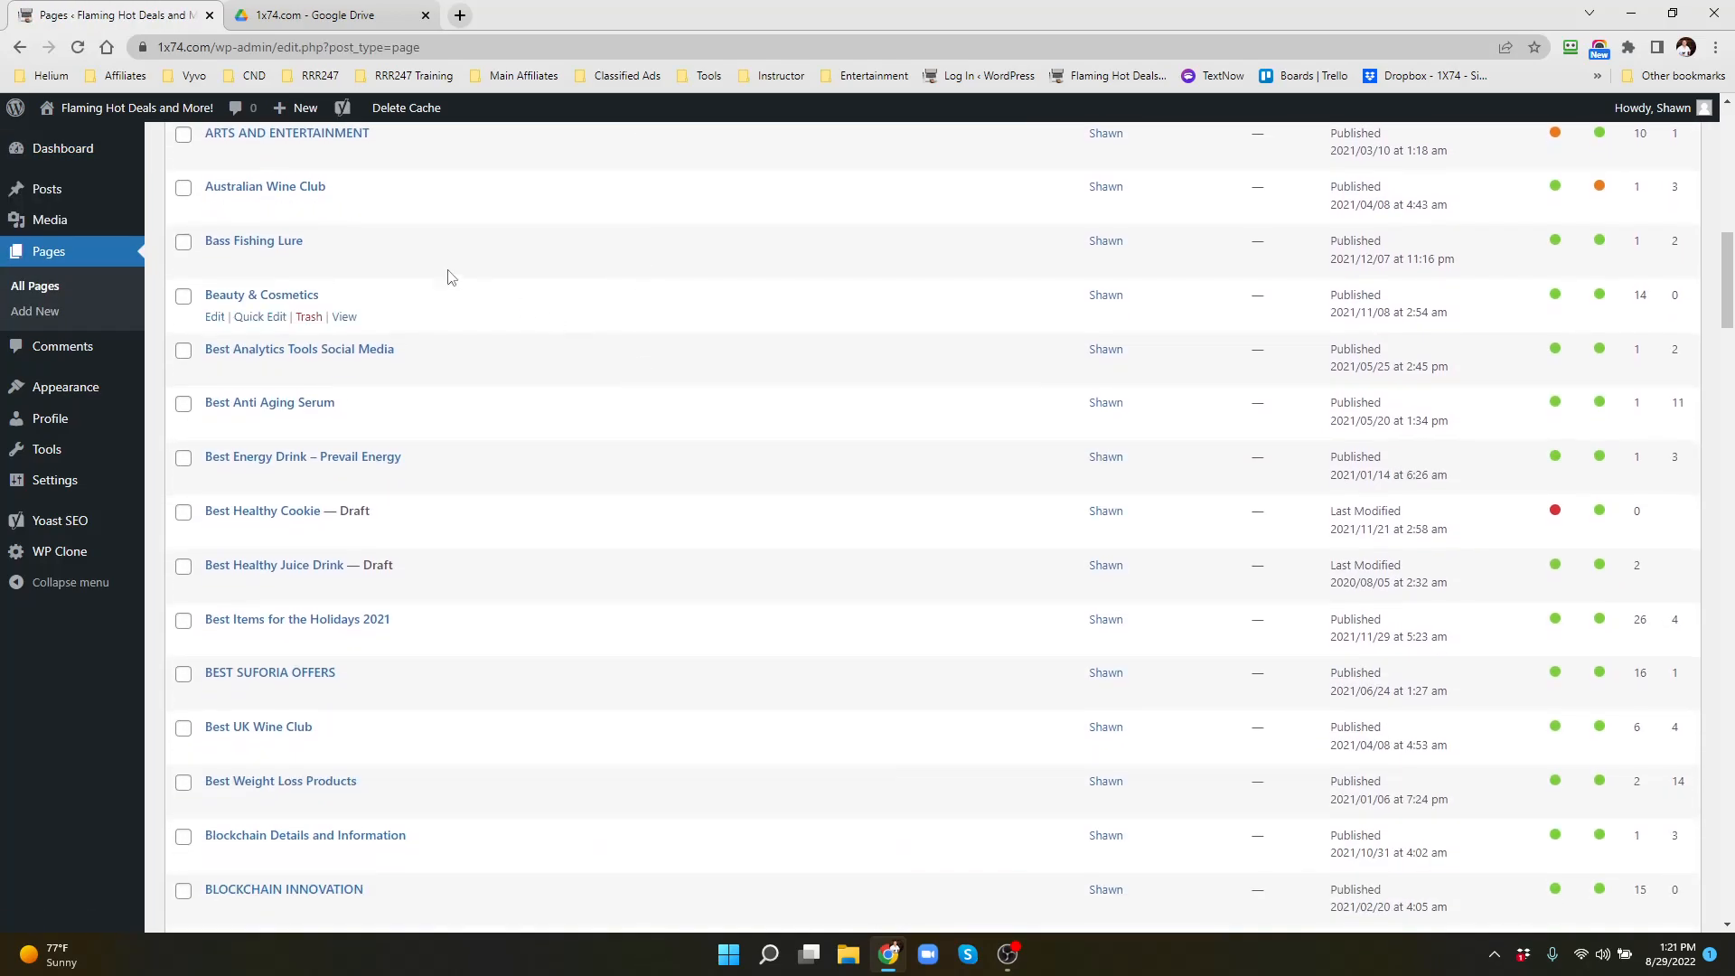
click(258, 246)
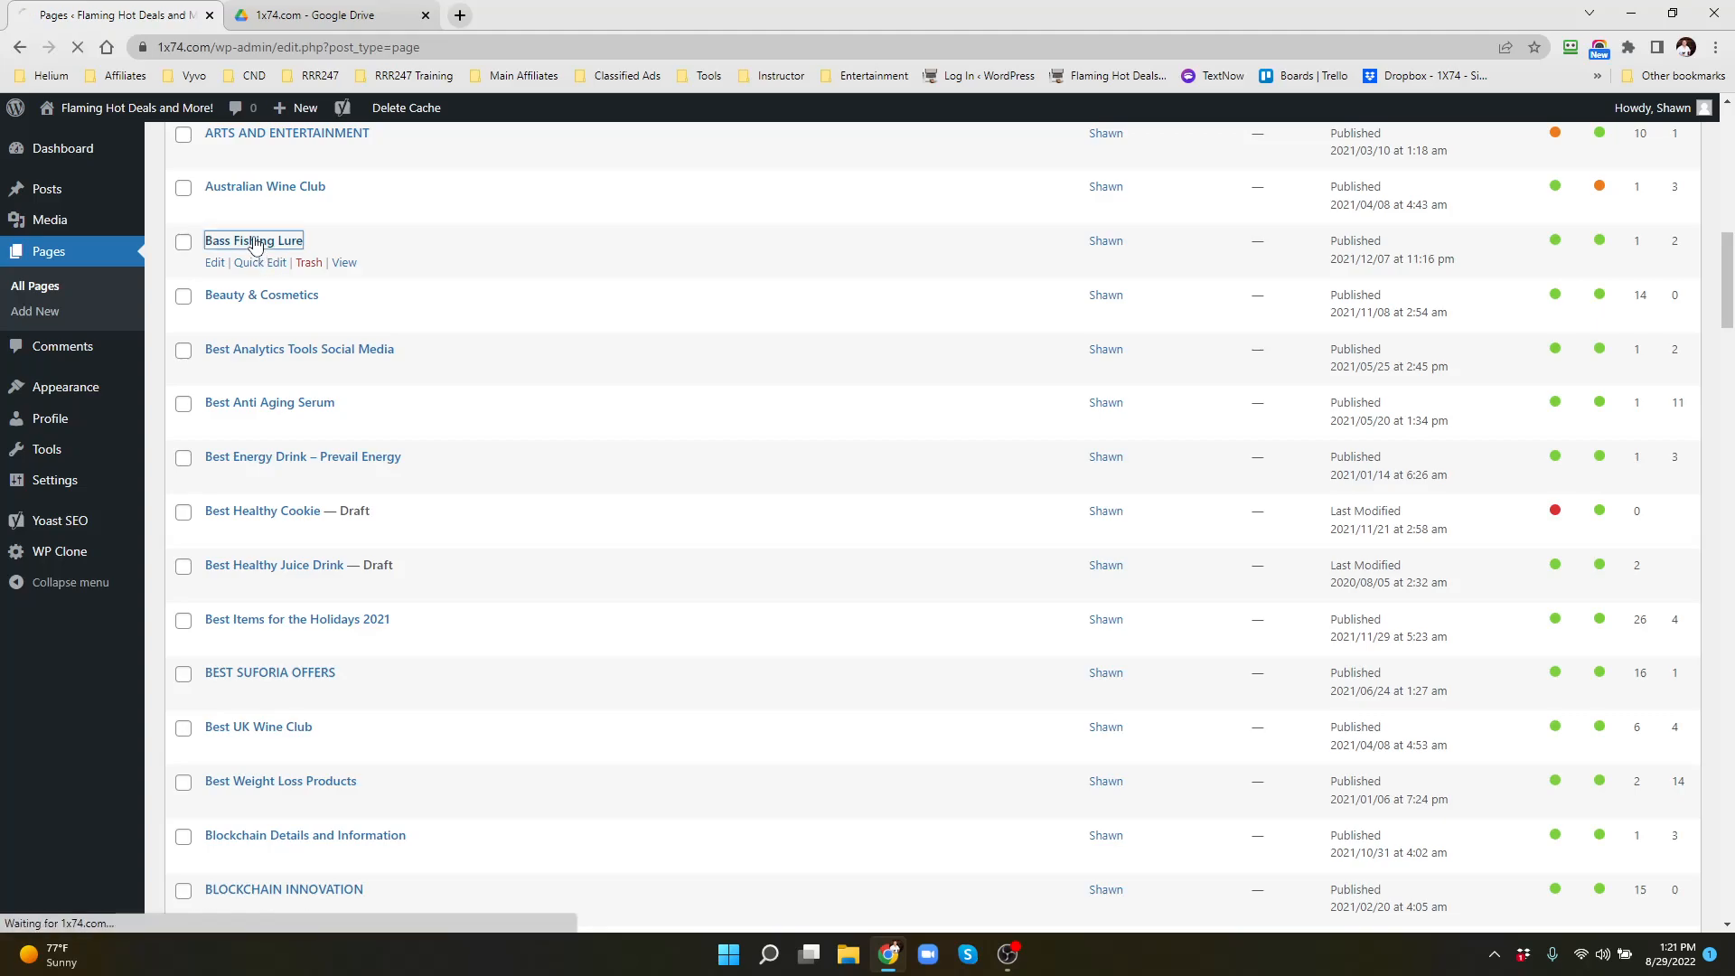
Switch to Google Drive and create a blank Google Docs document in the 1x74.com folder
click(341, 25)
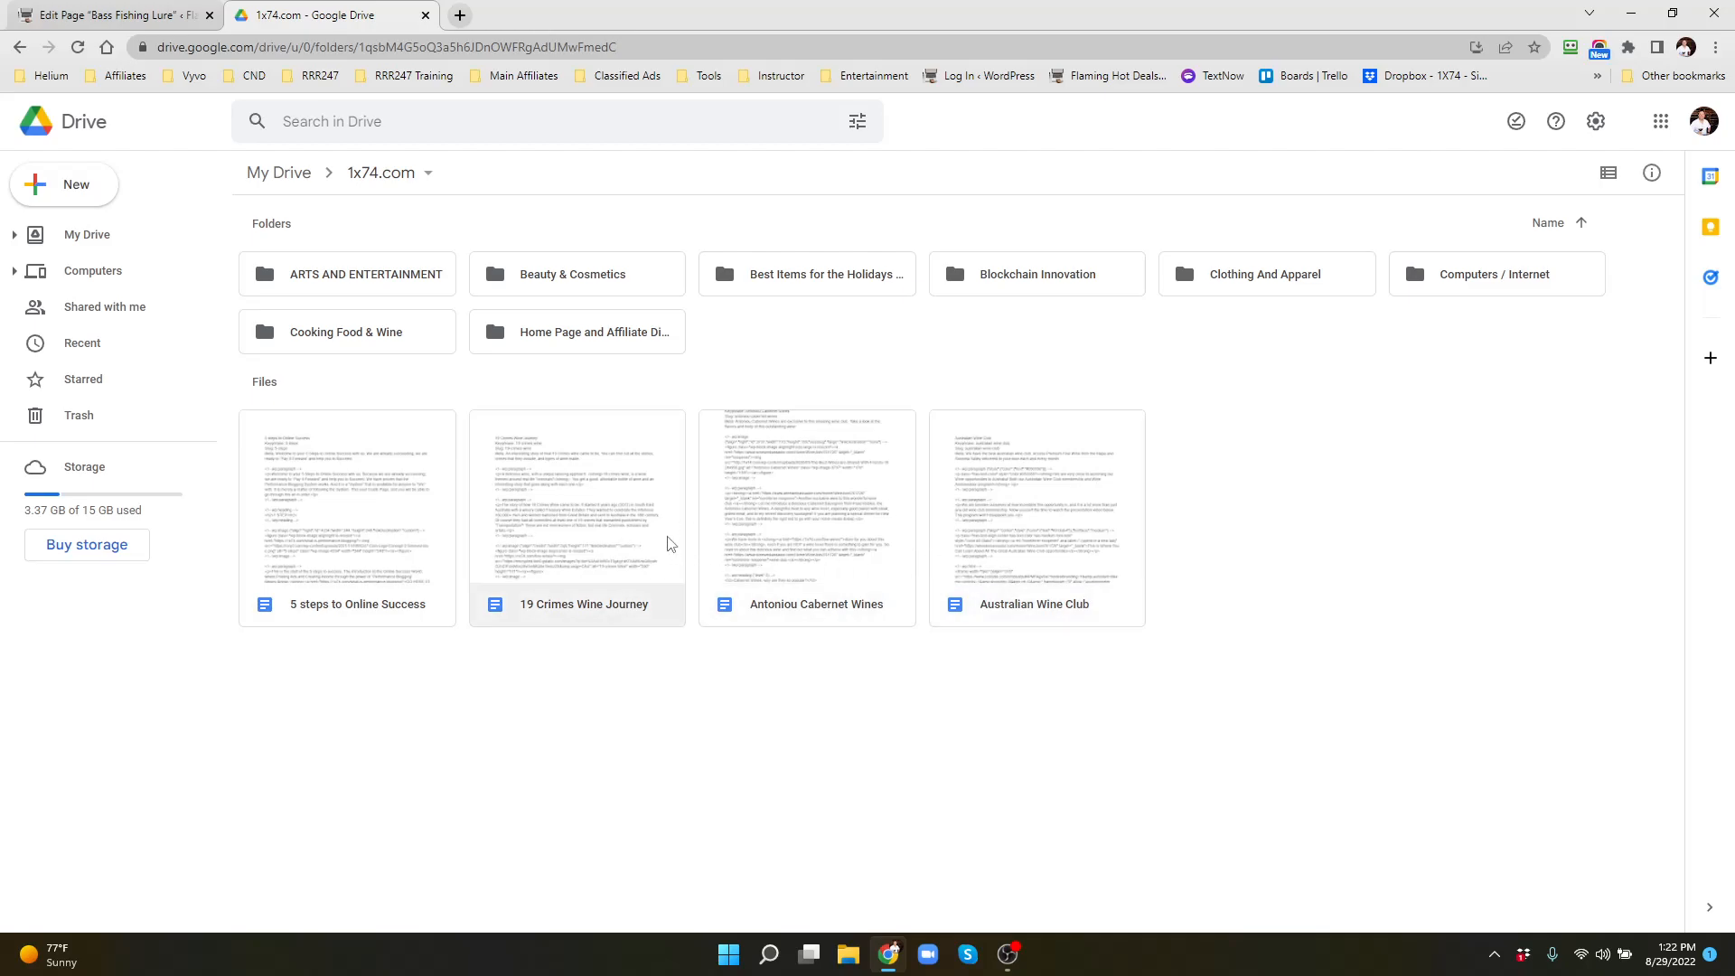
click(73, 185)
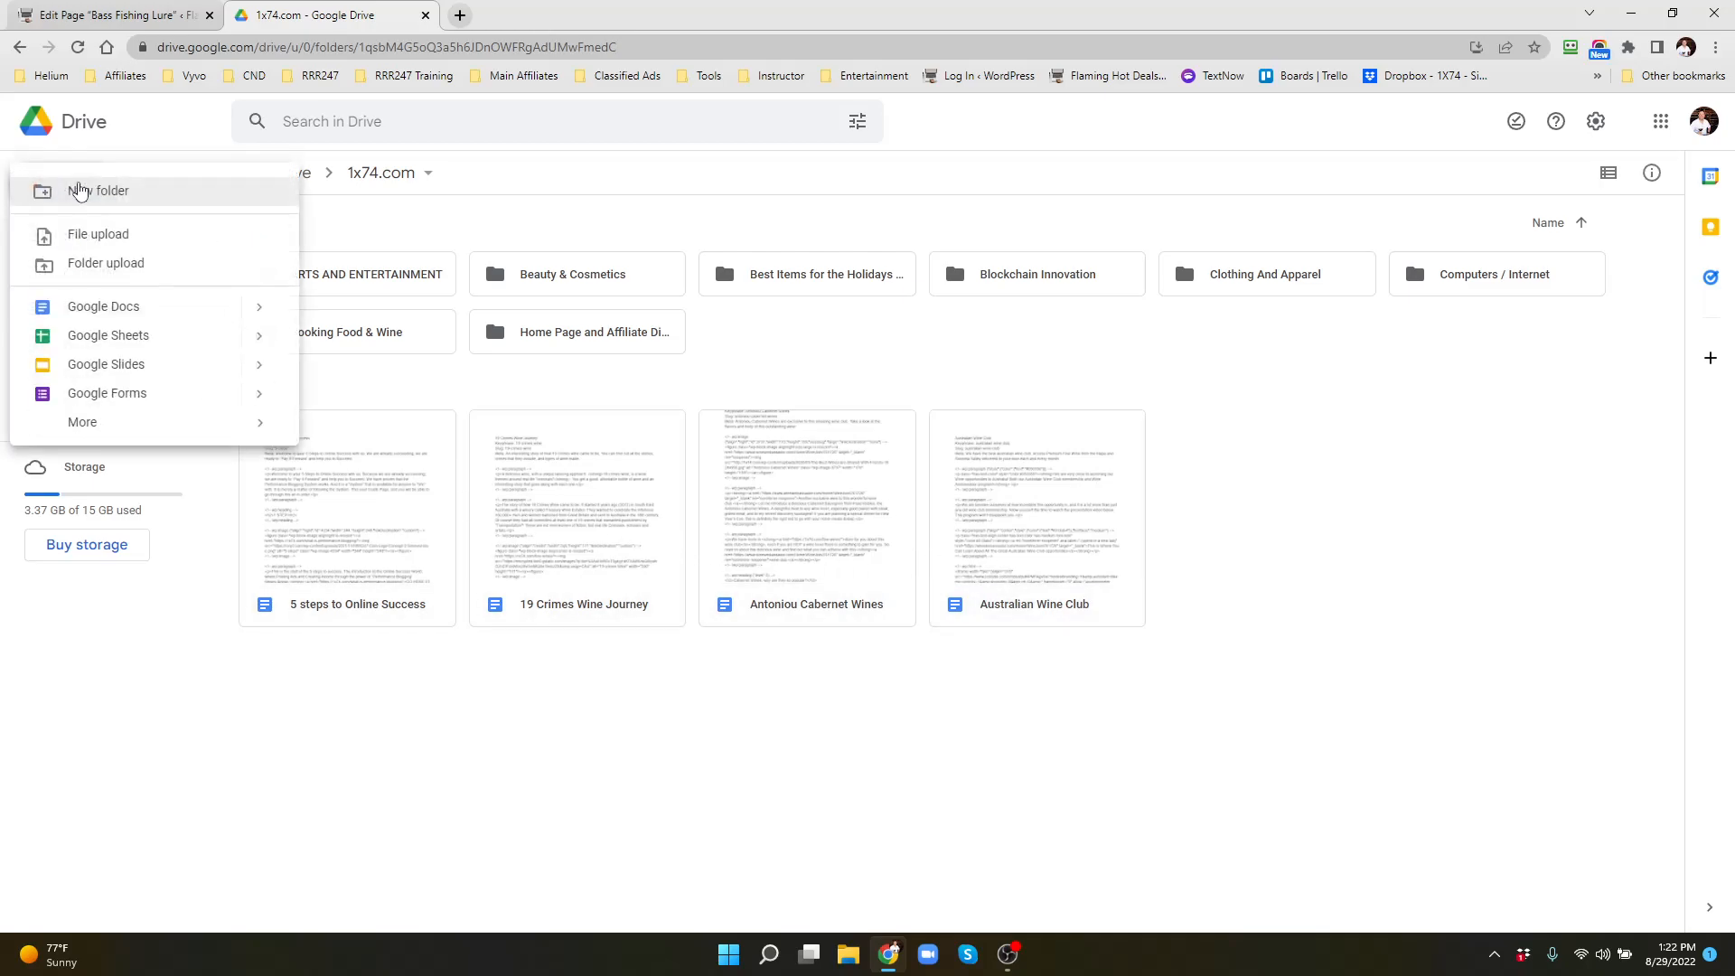
click(107, 308)
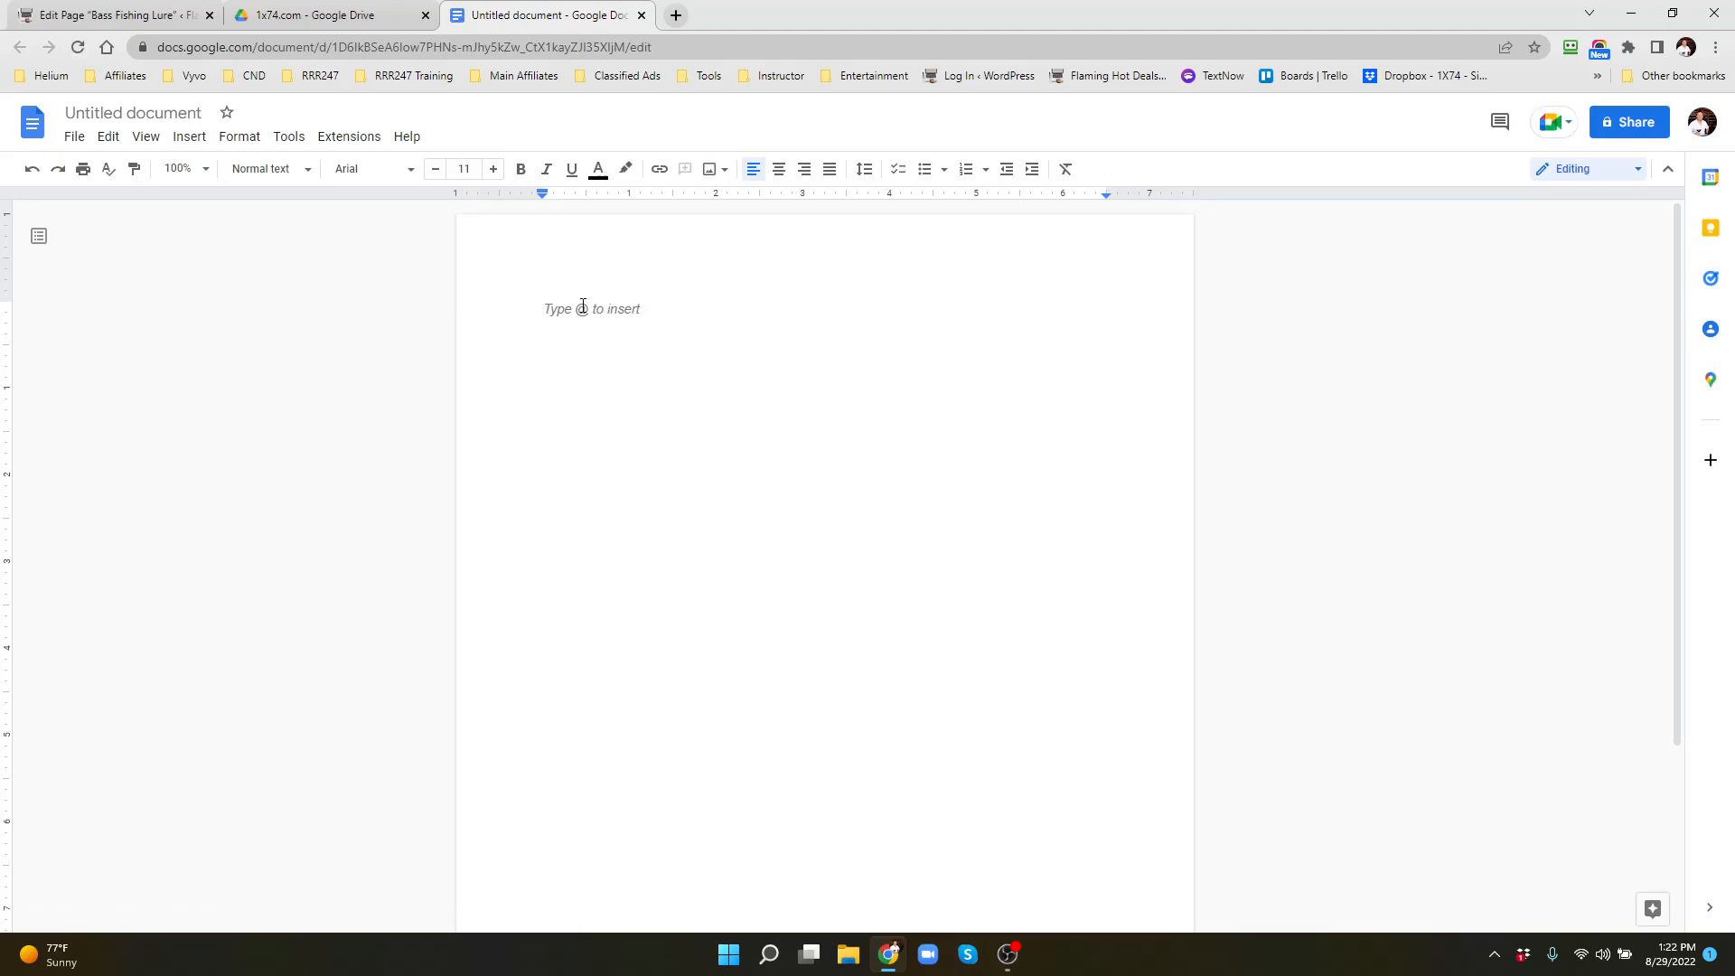
Copy the WordPress page's title and rename the untitled Google Docs document as "Bass Fishing Lure"
click(101, 19)
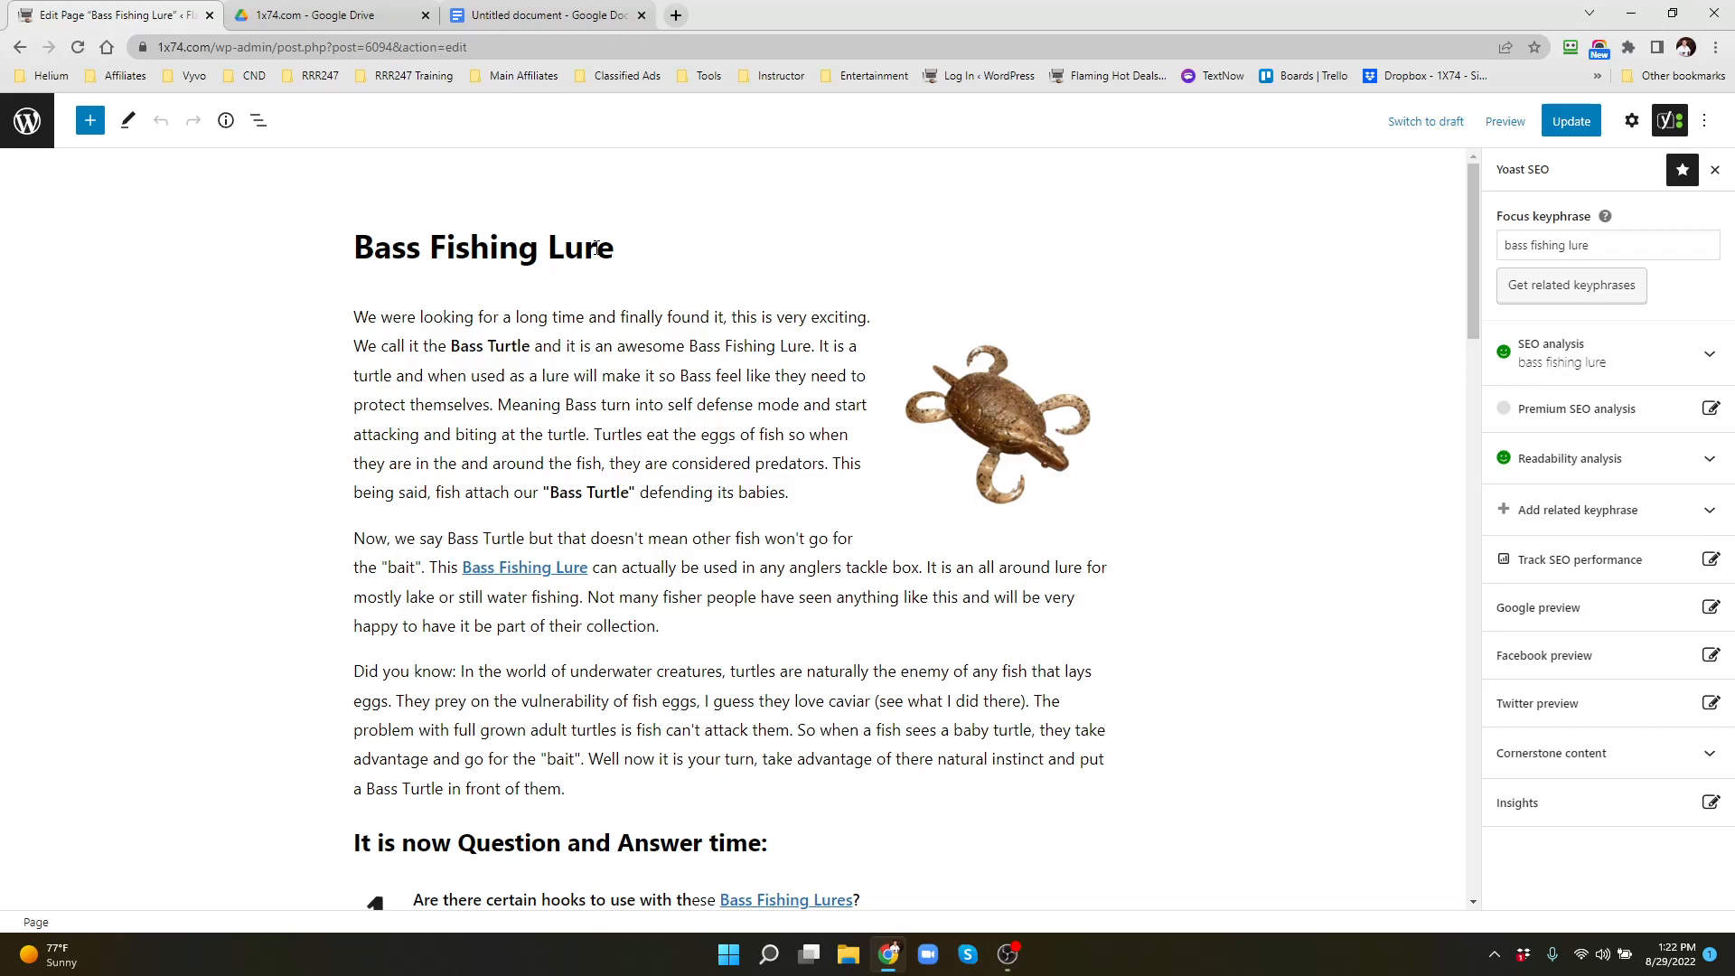
drag(623, 252, 362, 251)
key(ctrl+c)
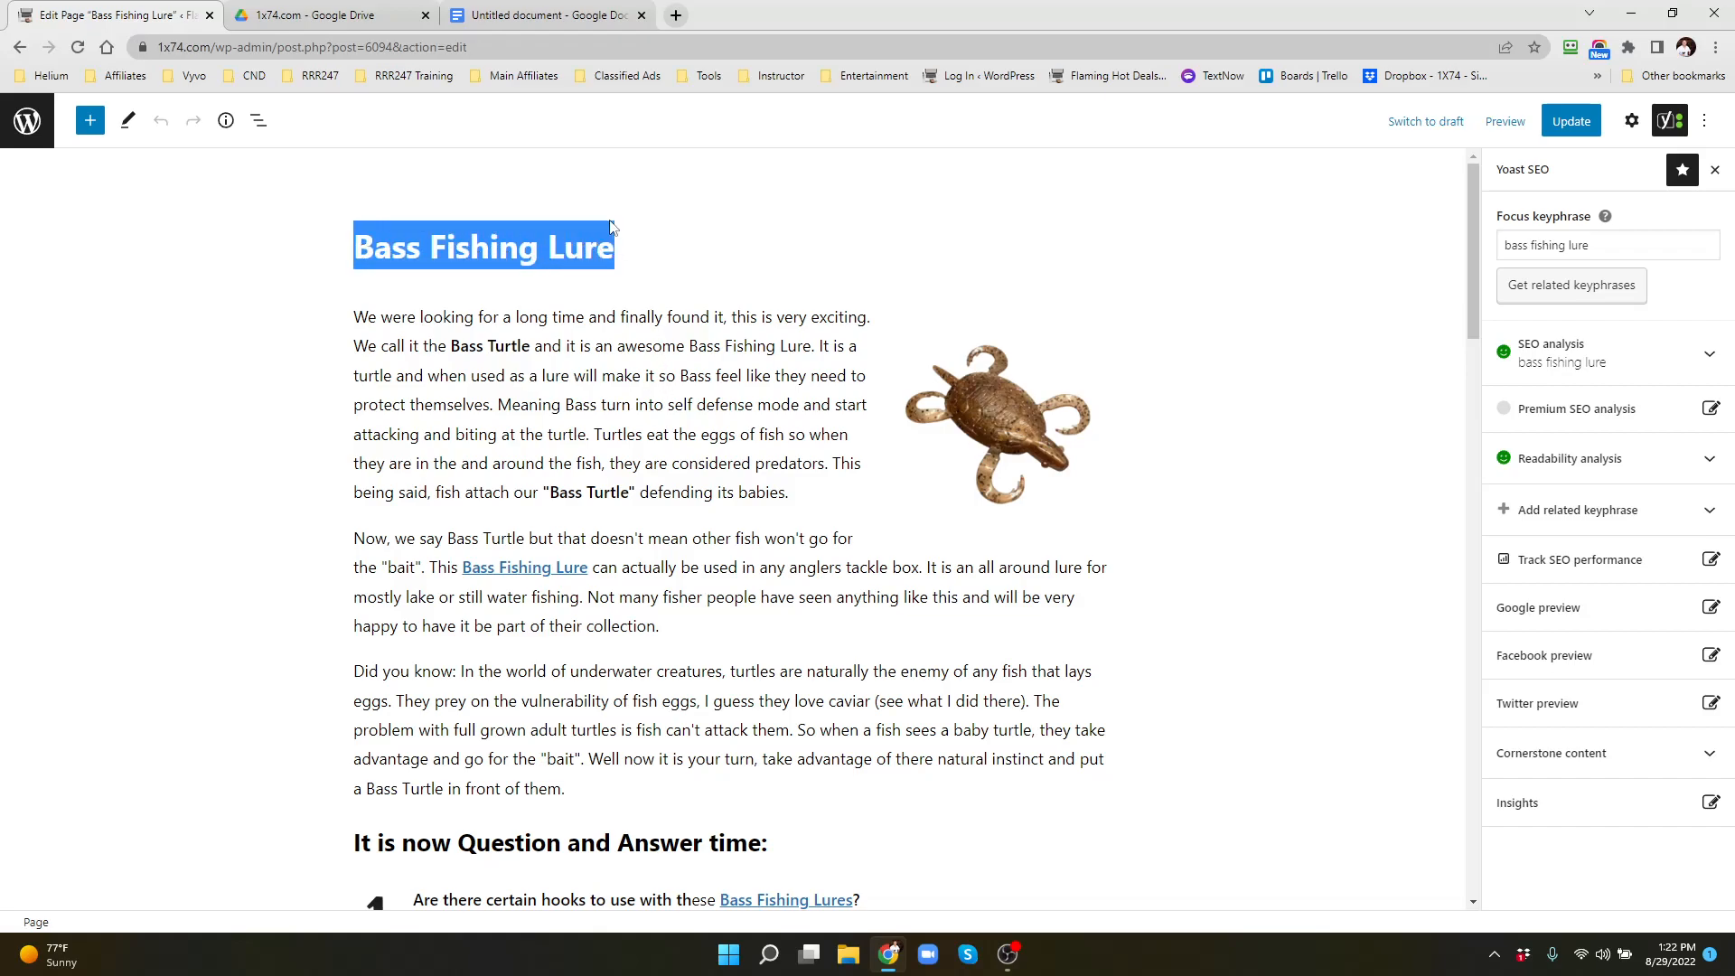
click(513, 22)
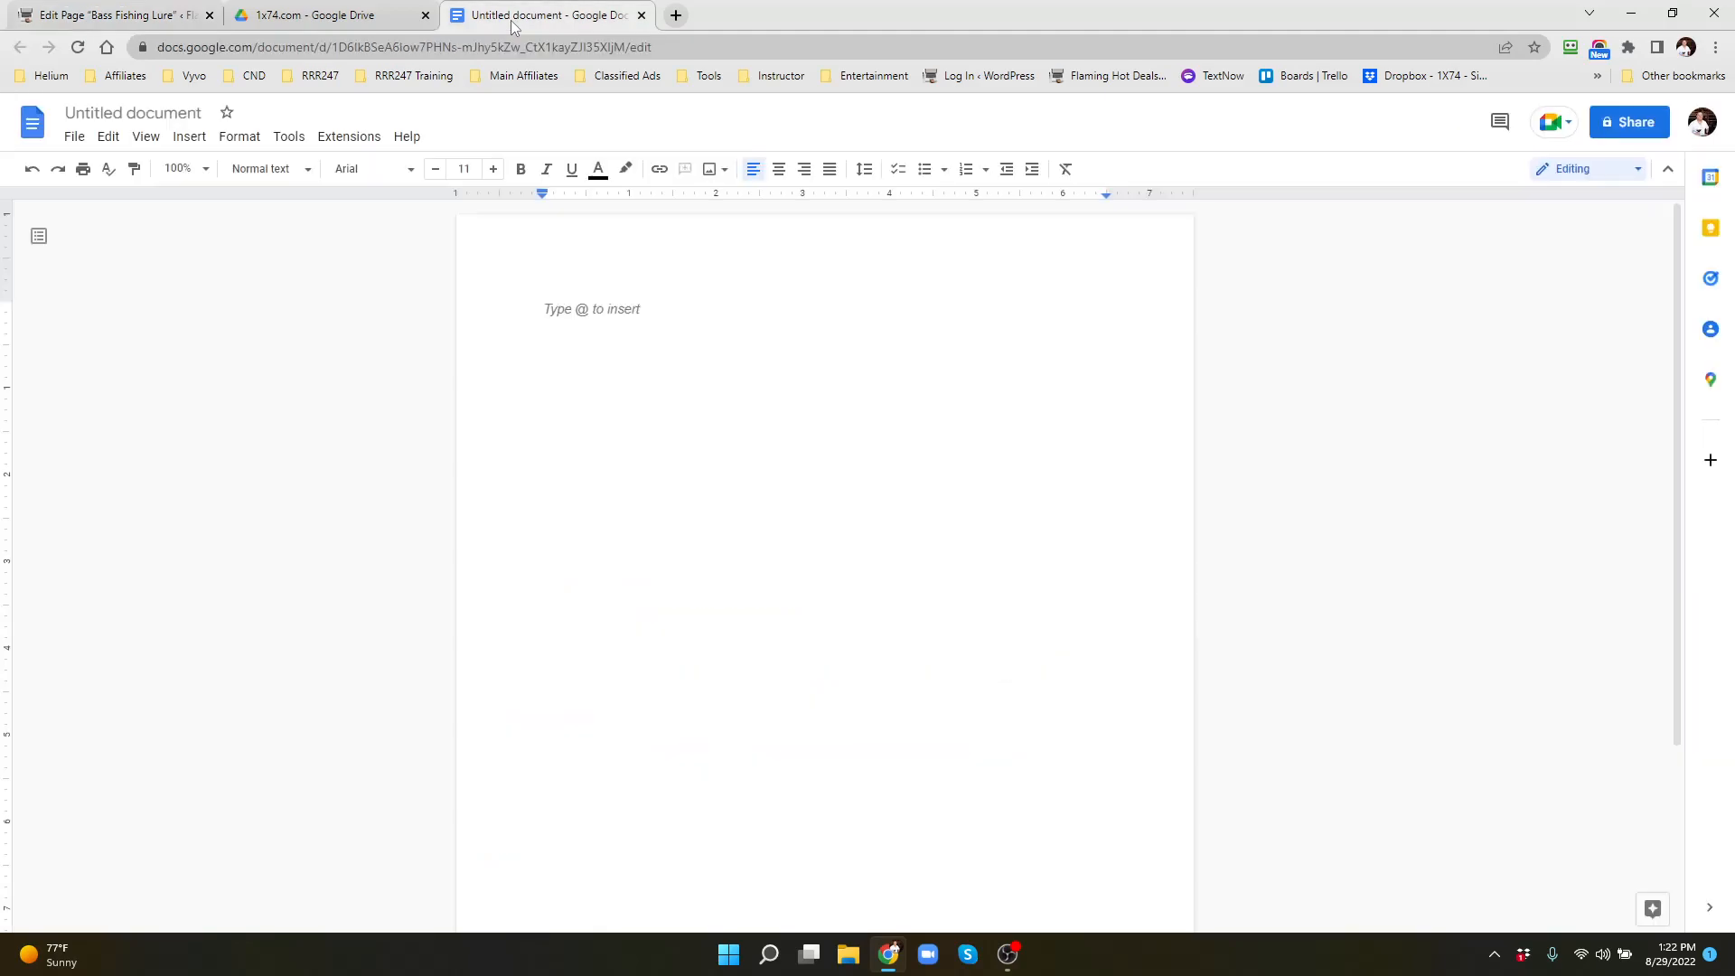
click(184, 113)
key(ctrl+v)
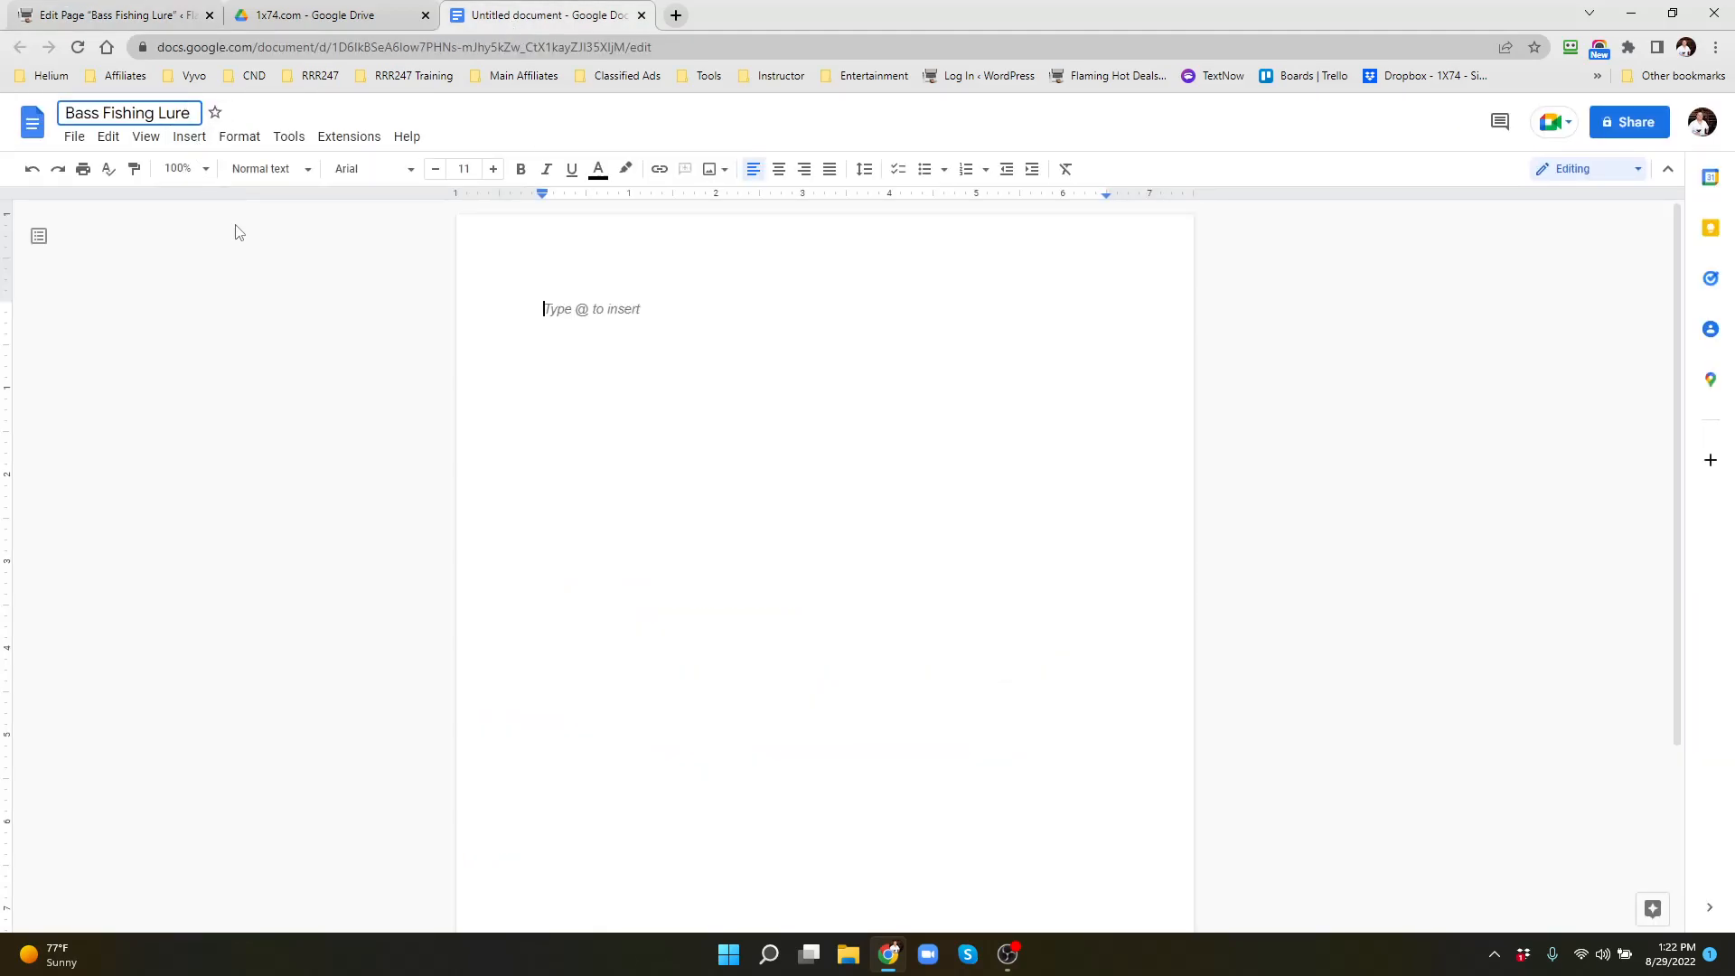
key(Return)
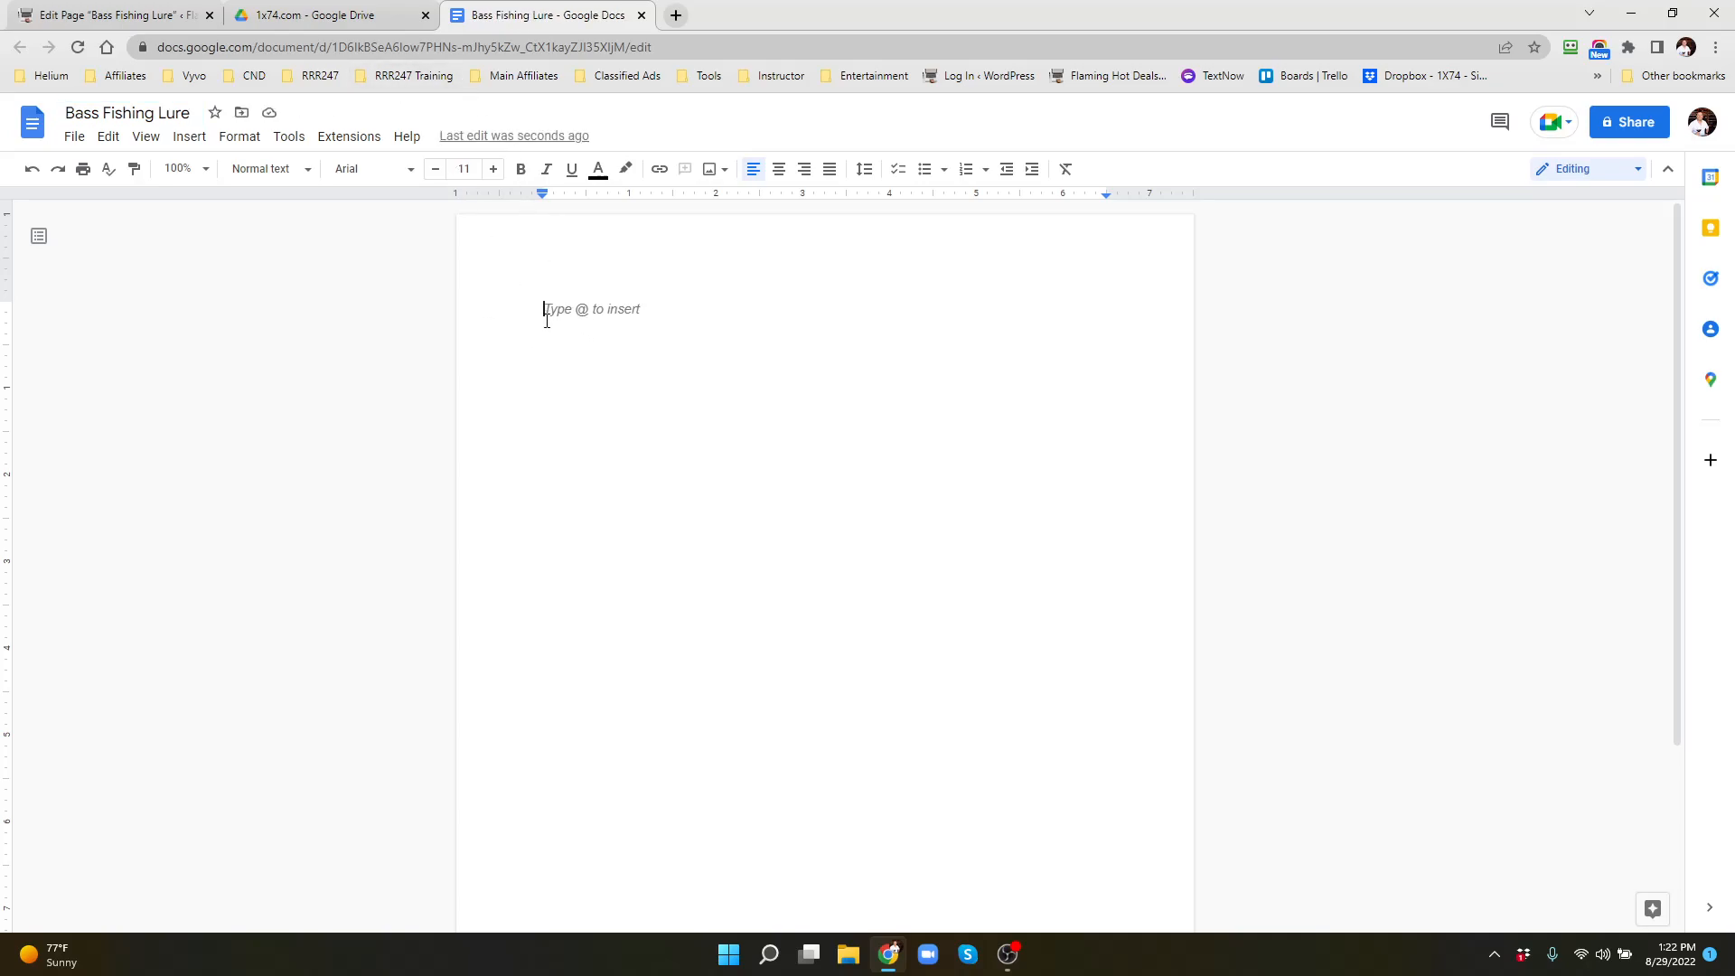
Enter the title "Bass Fishing Lure" in the document body, followed by lines labelled "Keyphrase:", "Slug:" and "Meta:"
key(ctrl+v)
key(Return)
text(Ke)
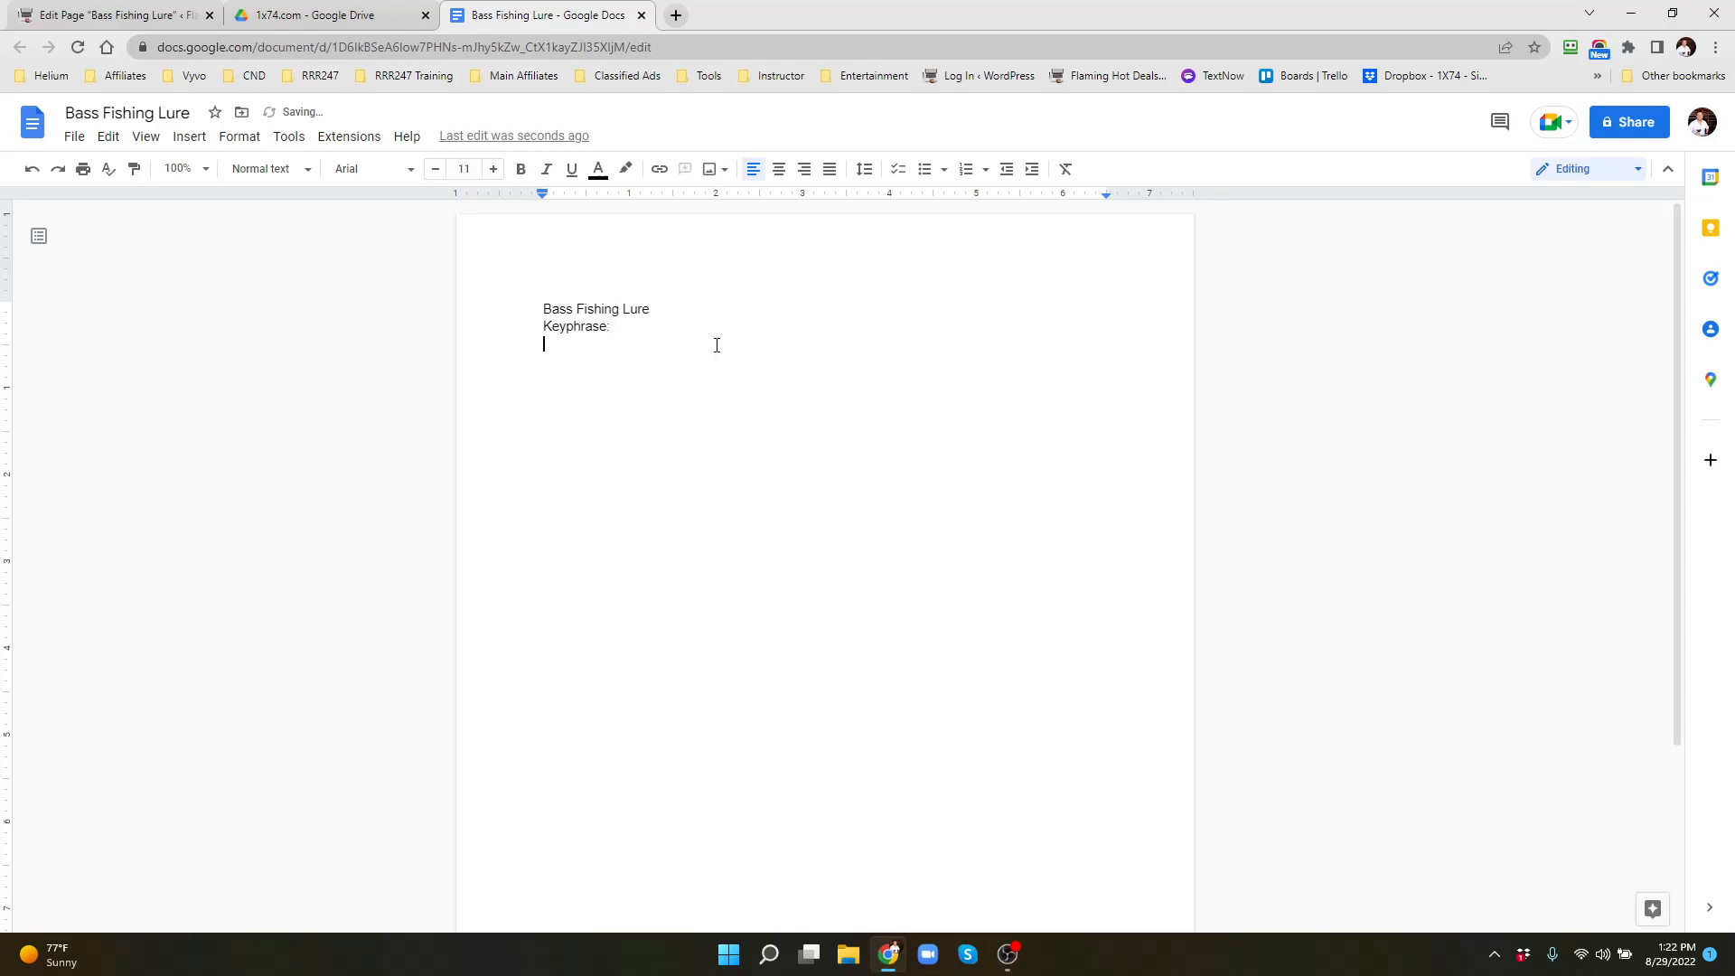
text(SM)
Copy the focus keyphrase "bass fishing lure" from the WordPress page's Yoast SEO settings to the document's Keyphrase line
click(97, 22)
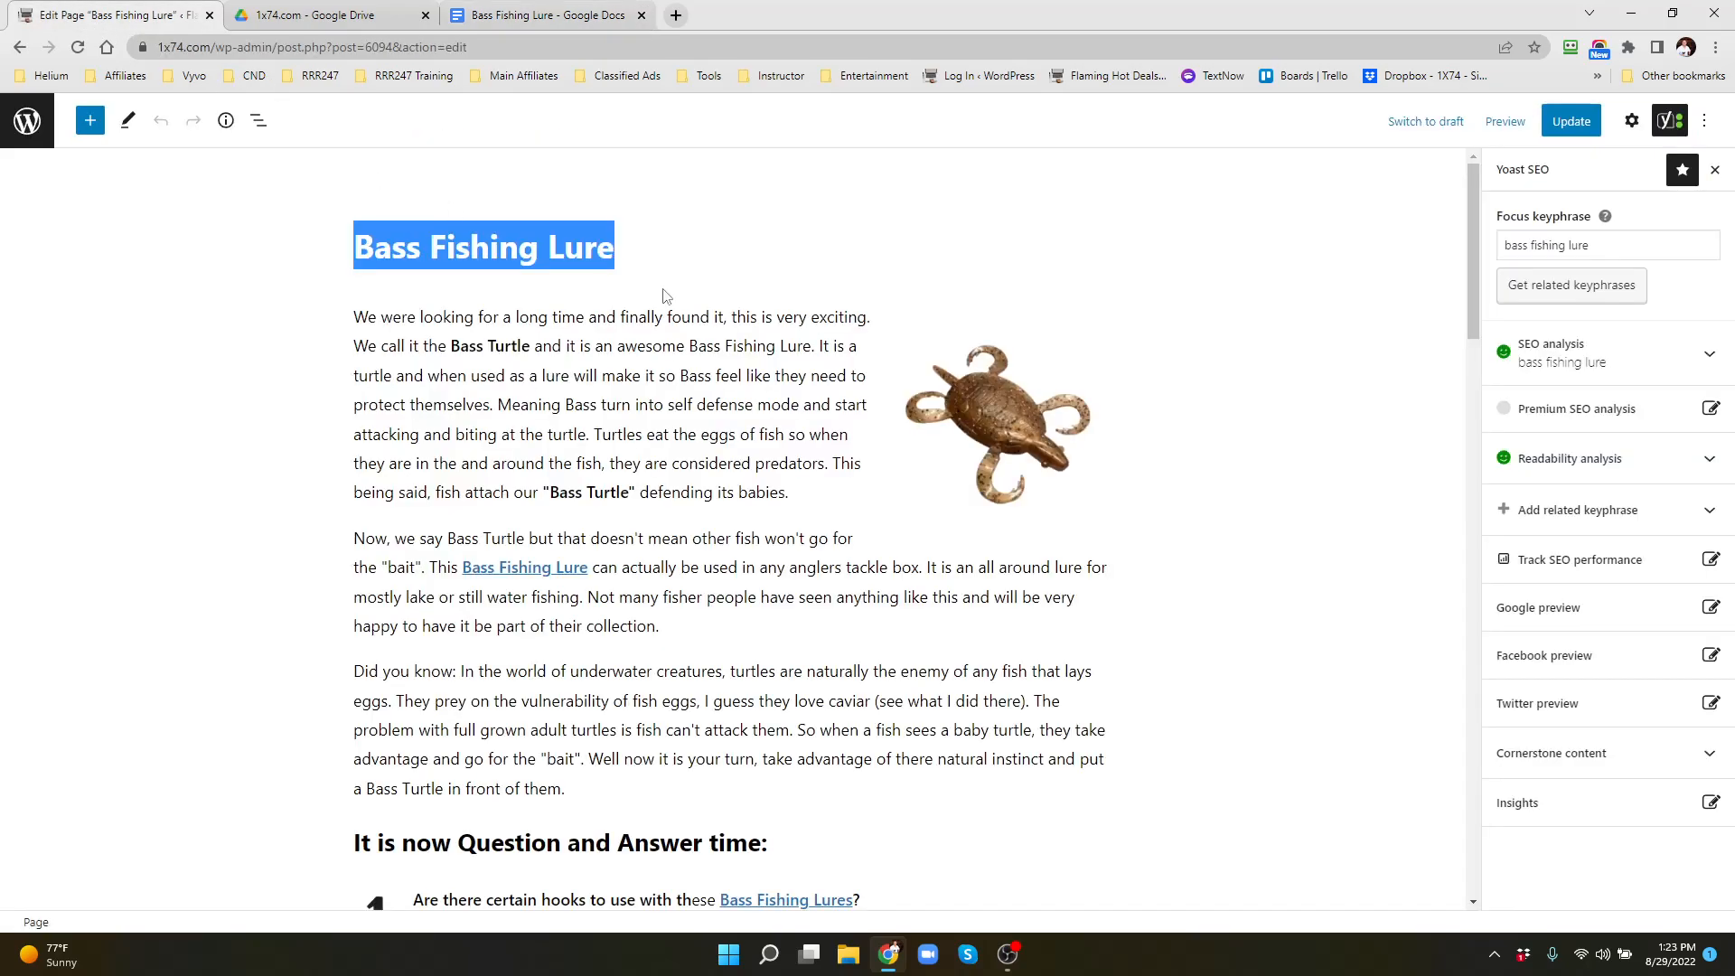
triple_click(1597, 244)
key(ctrl+c)
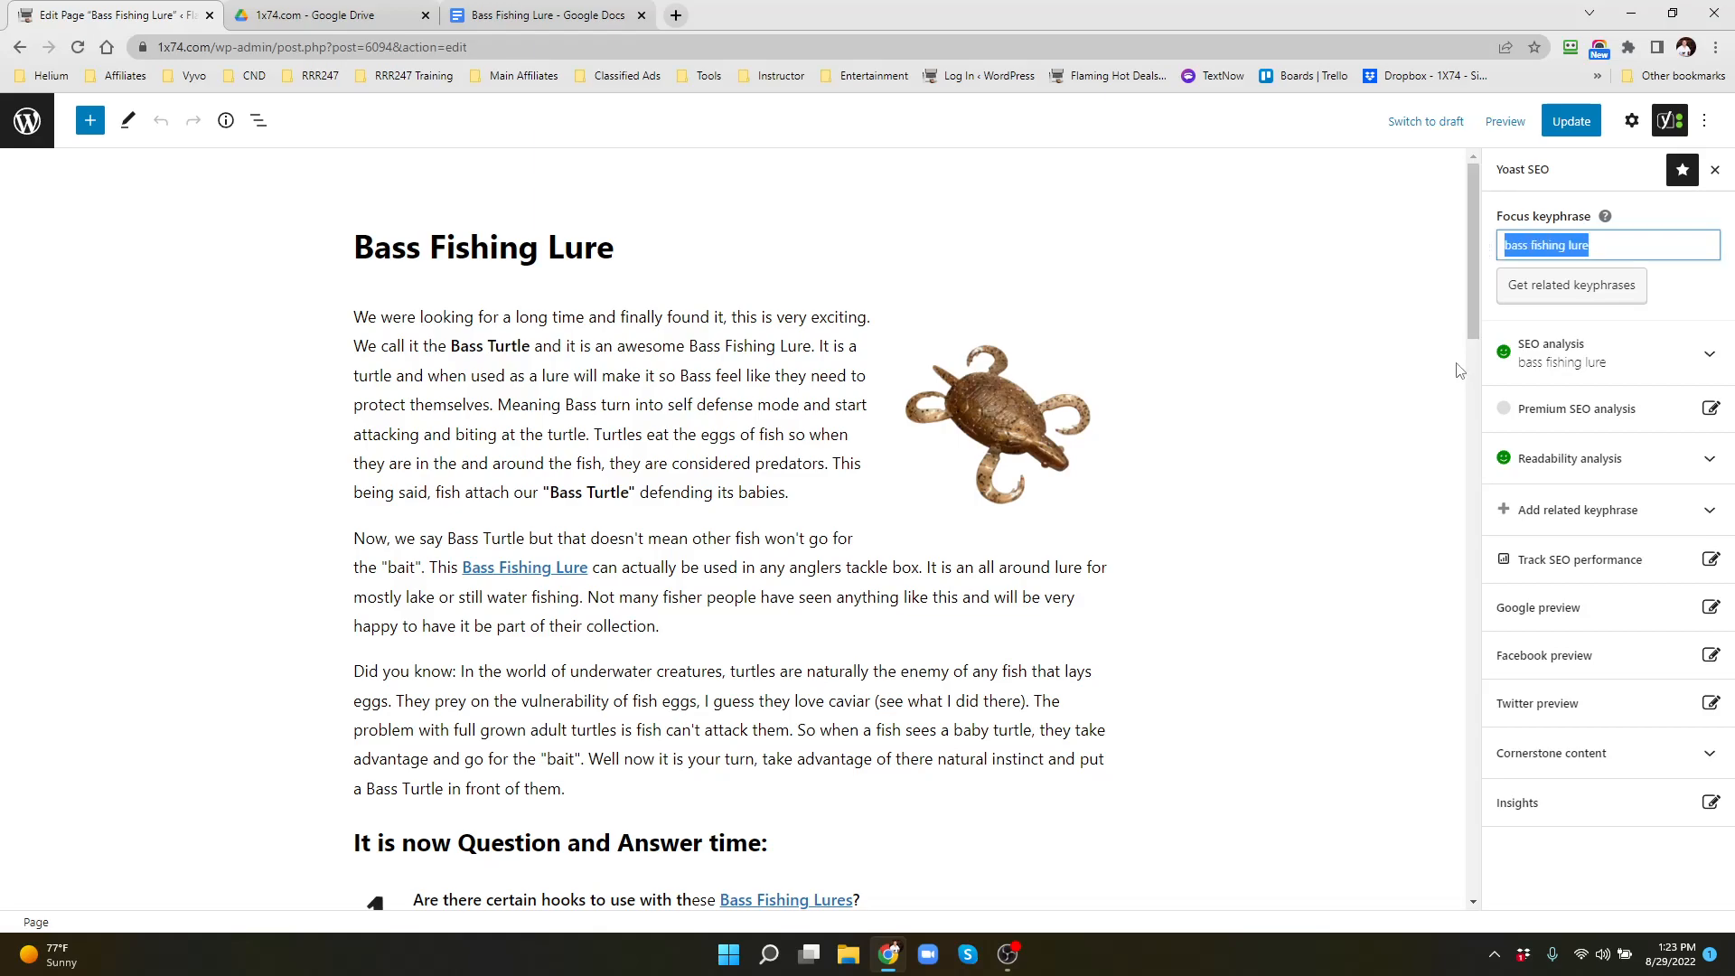
click(530, 20)
click(622, 328)
key(ctrl+v)
Copy the slug "bass-fishing-lure" from the WordPress page's Yoast SEO settings to the document's Slug line
click(118, 15)
scroll(921, 449, down, 20)
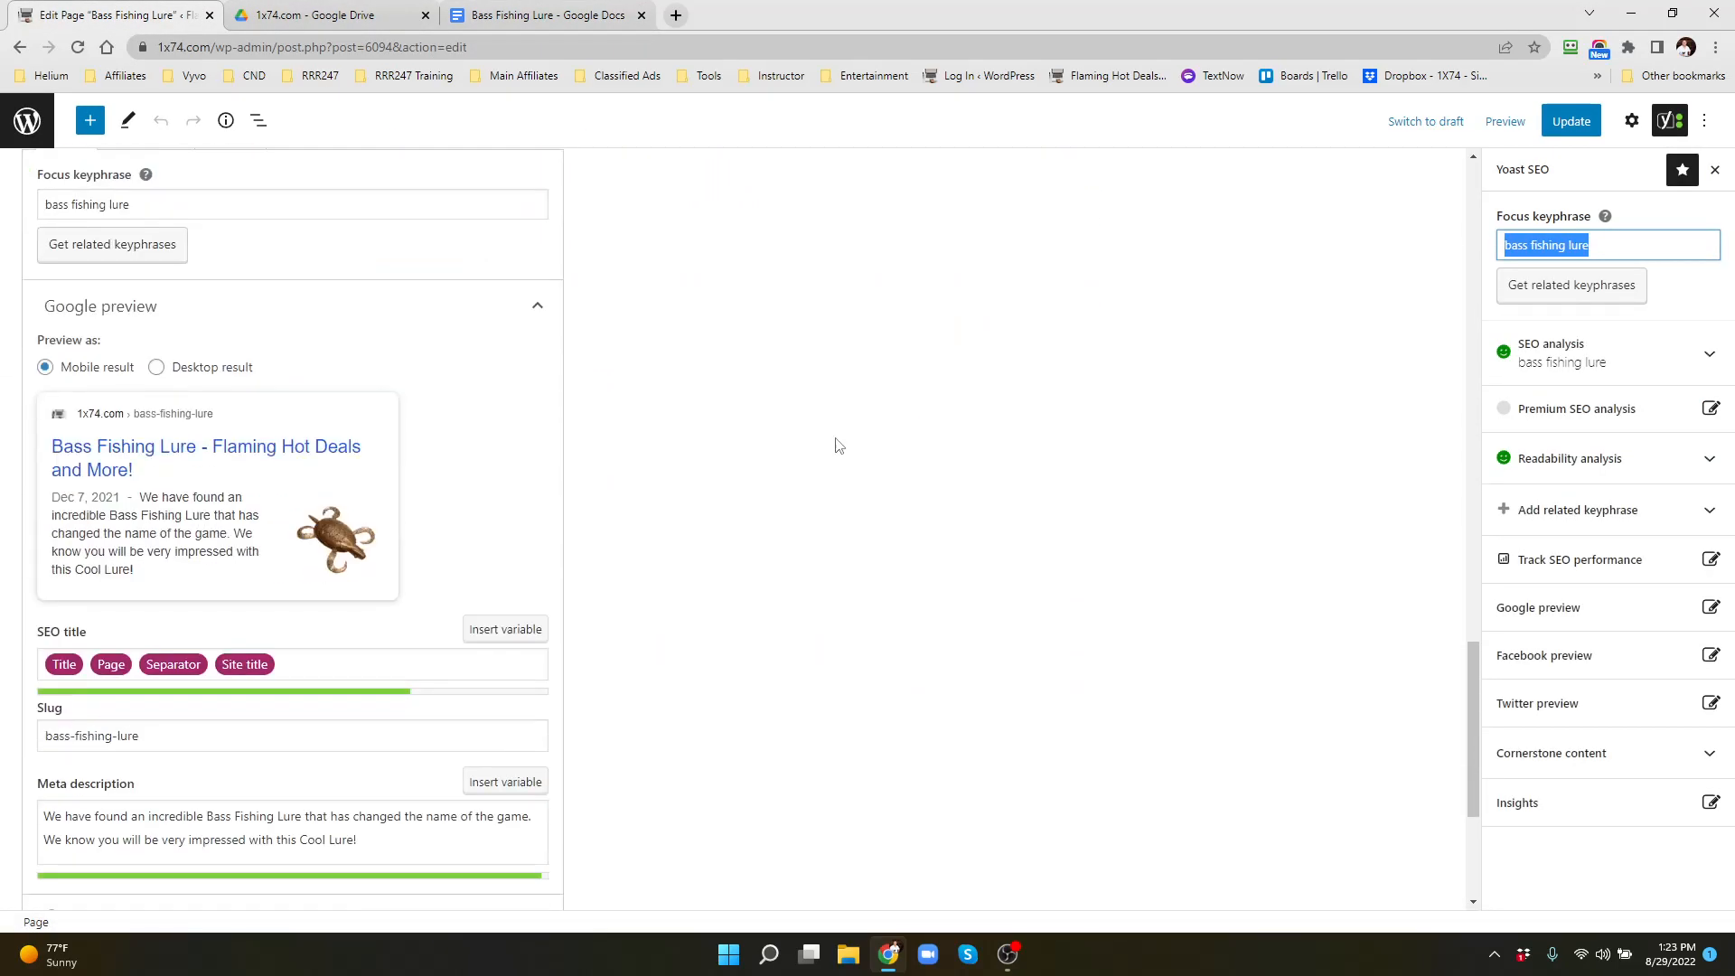
scroll(344, 499, down, 3)
drag(162, 554, 47, 553)
key(ctrl+c)
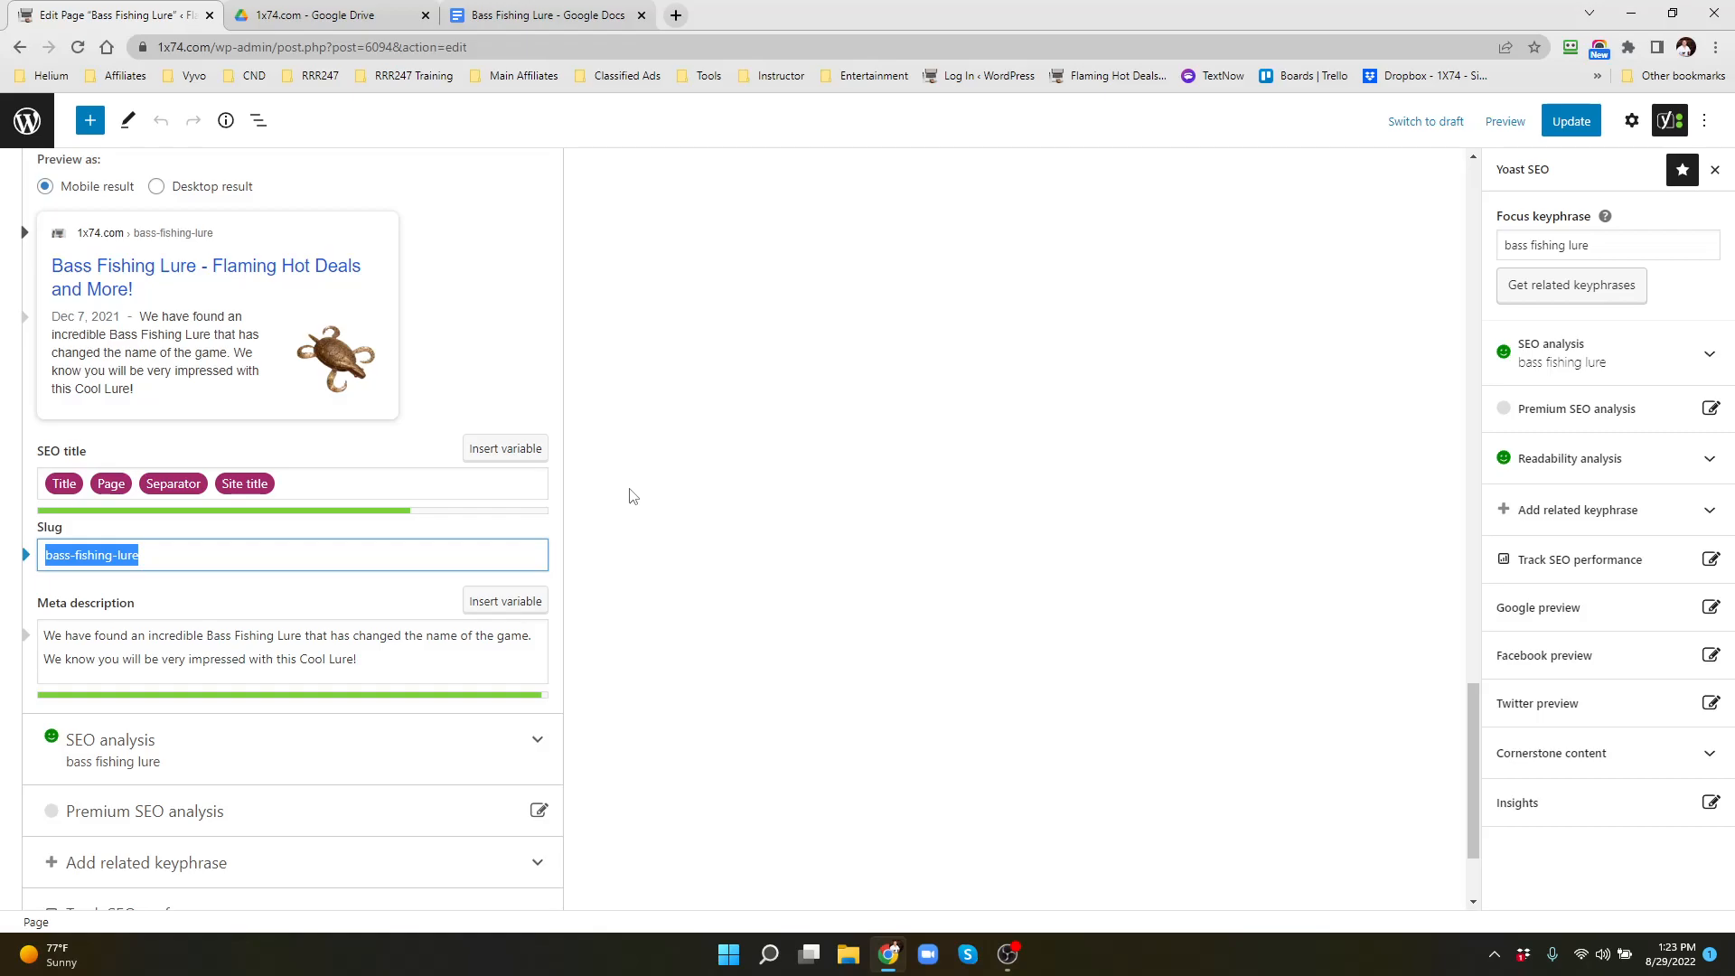
click(542, 16)
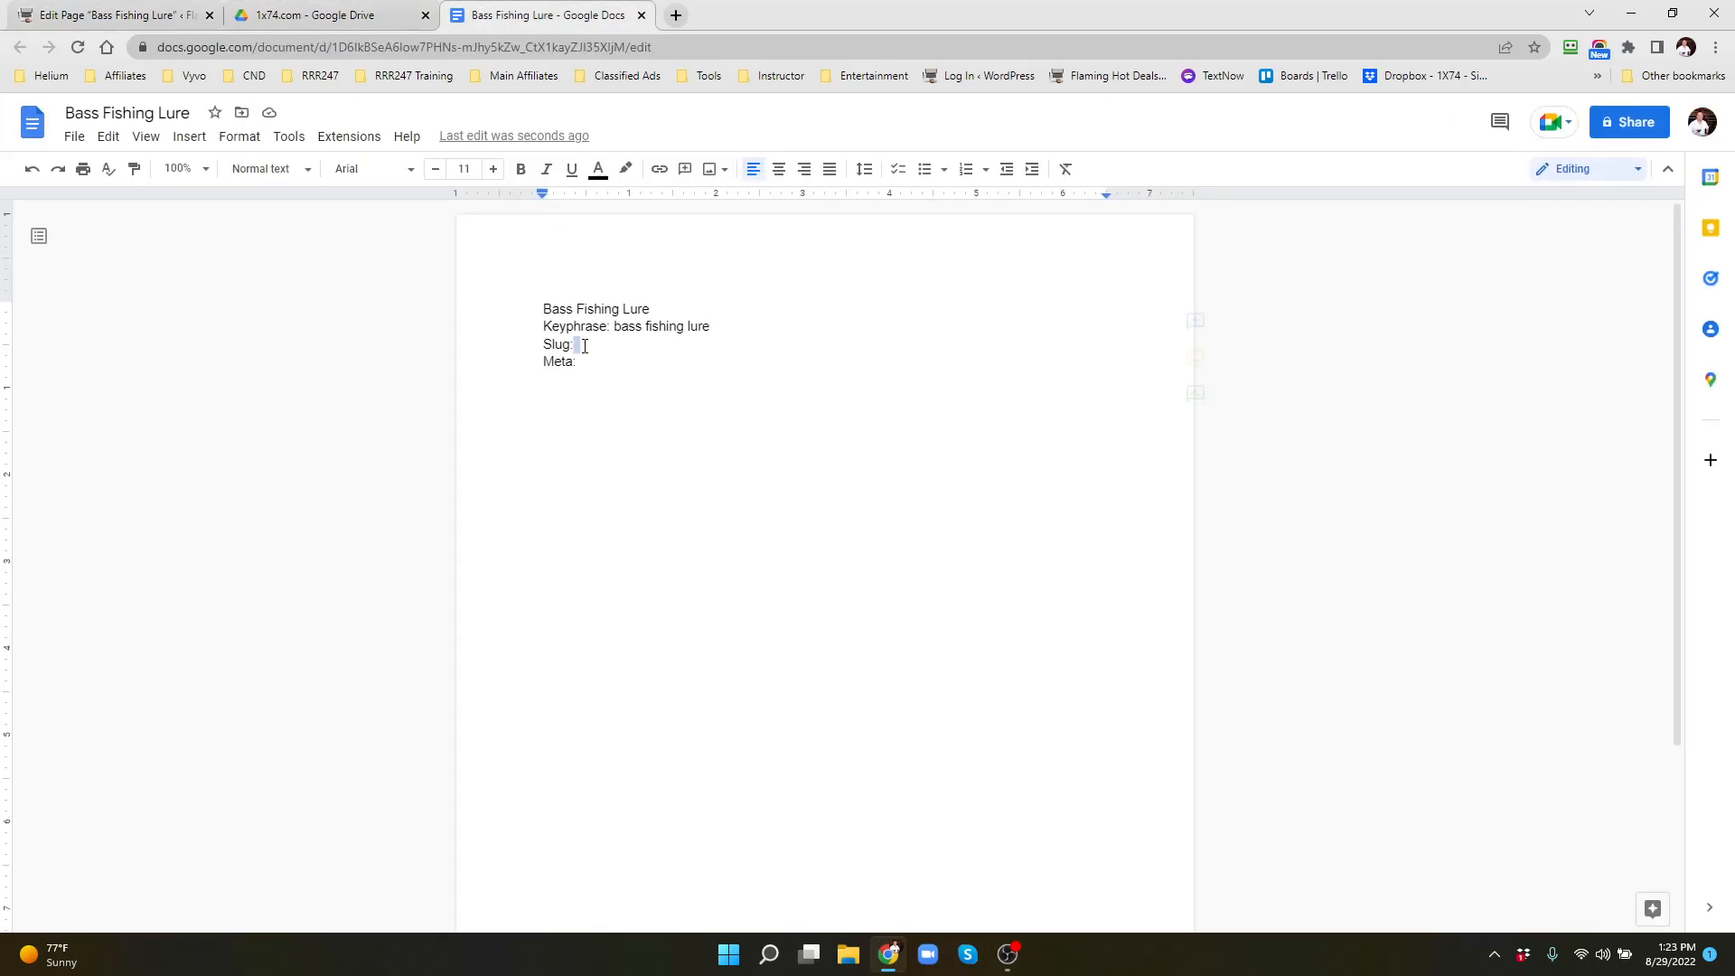
key(ctrl+v)
Copy the full meta description from the WordPress page's Yoast SEO settings to the document's Meta line
click(120, 20)
scroll(407, 442, down, 2)
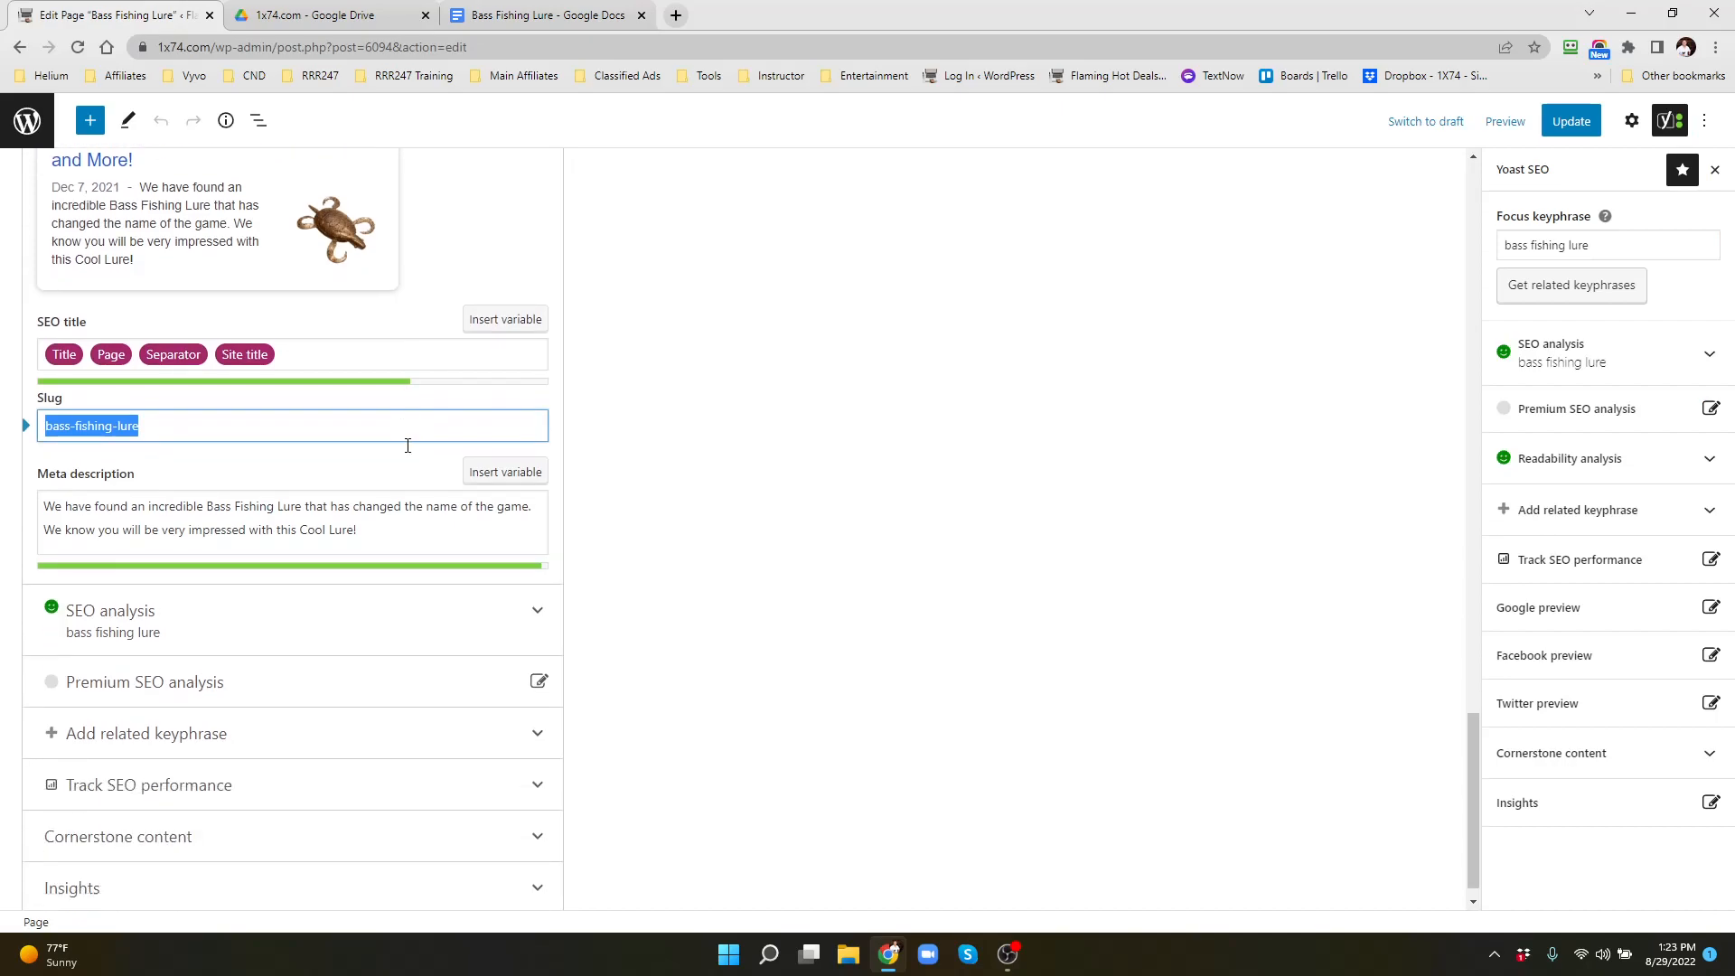
drag(49, 482, 362, 512)
key(ctrl+c)
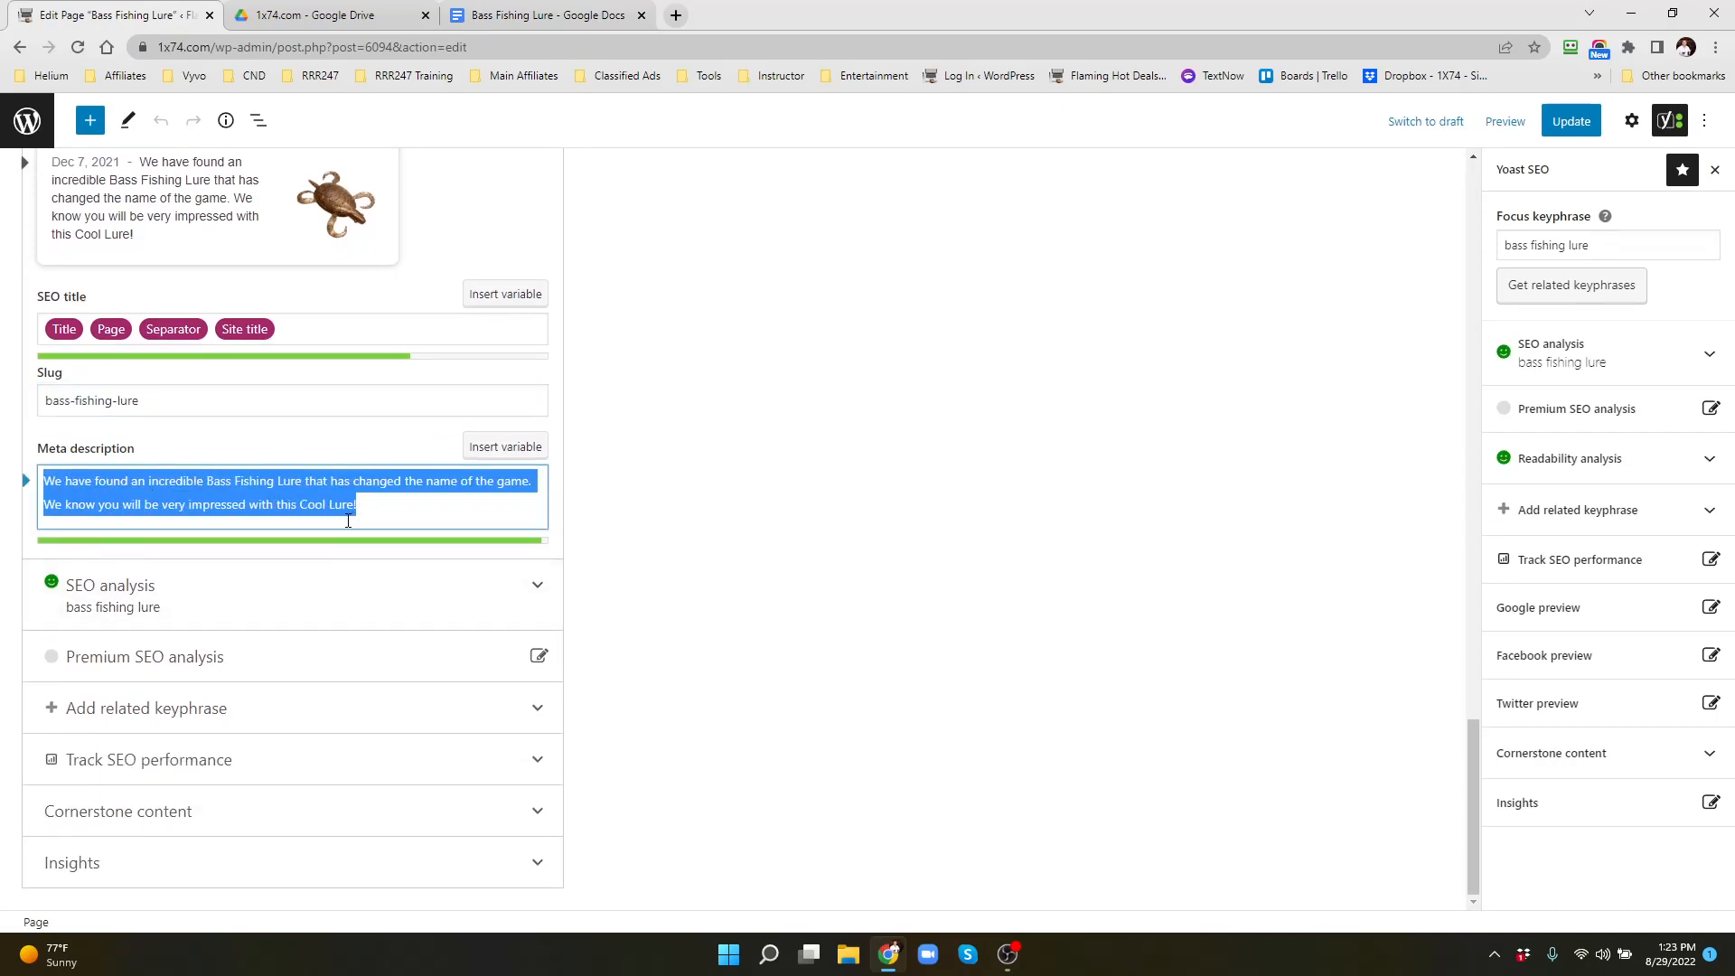
click(553, 18)
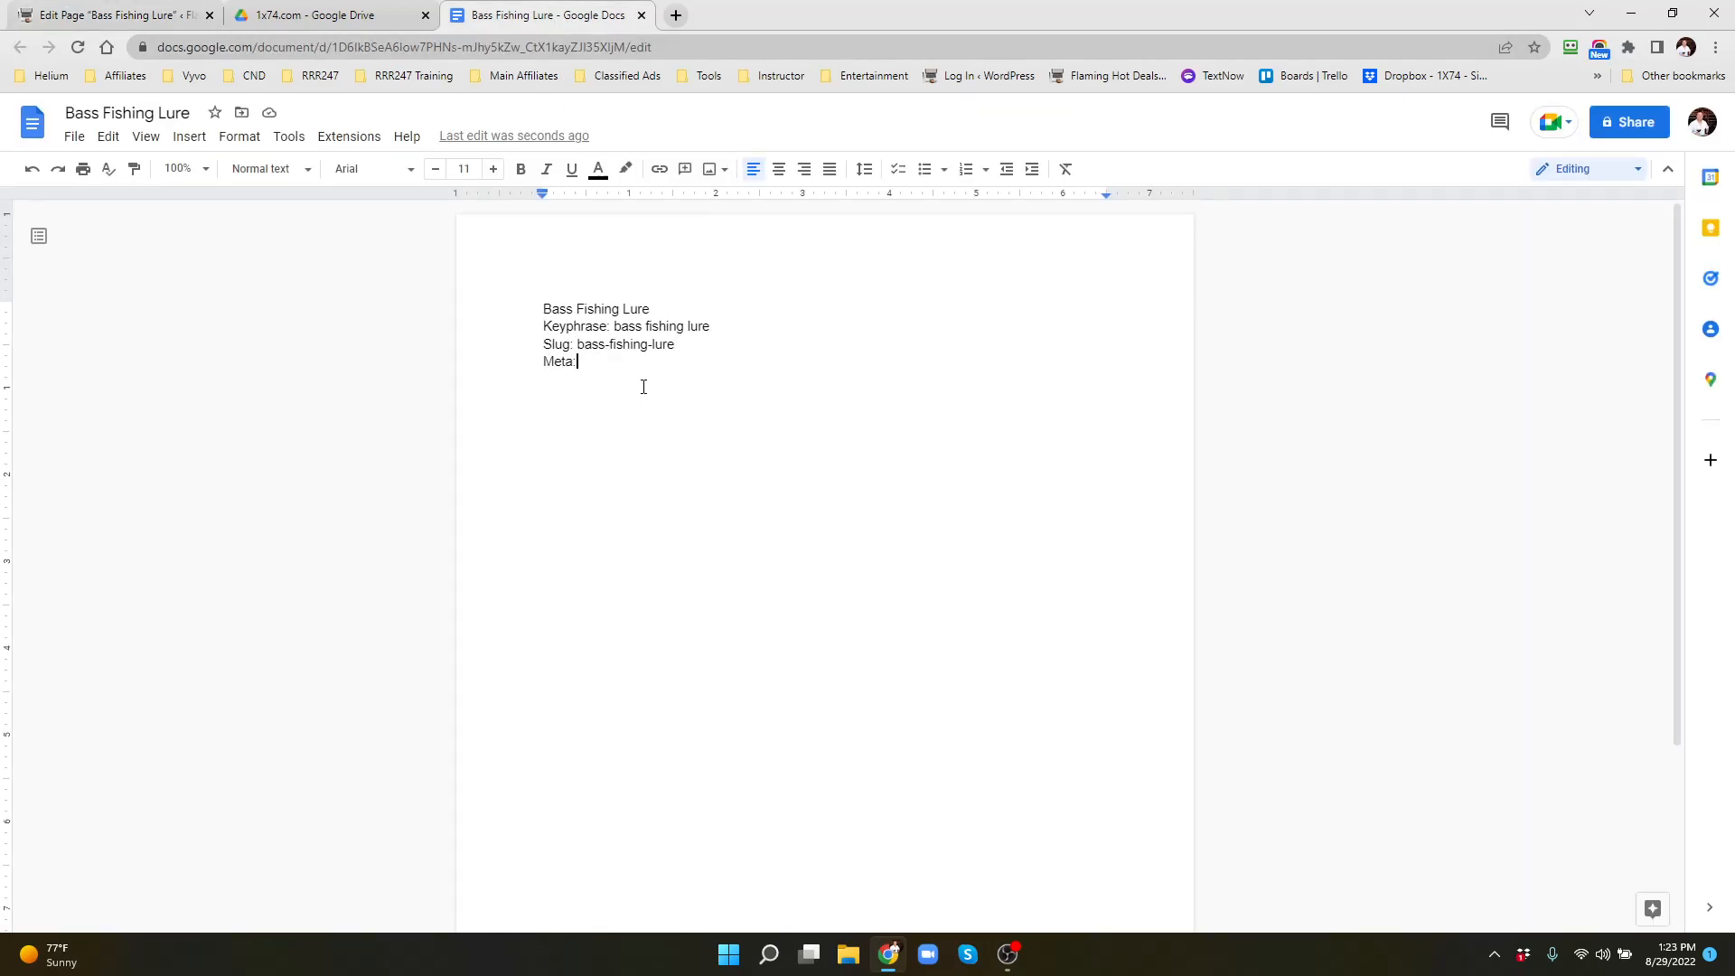
key(ctrl+v)
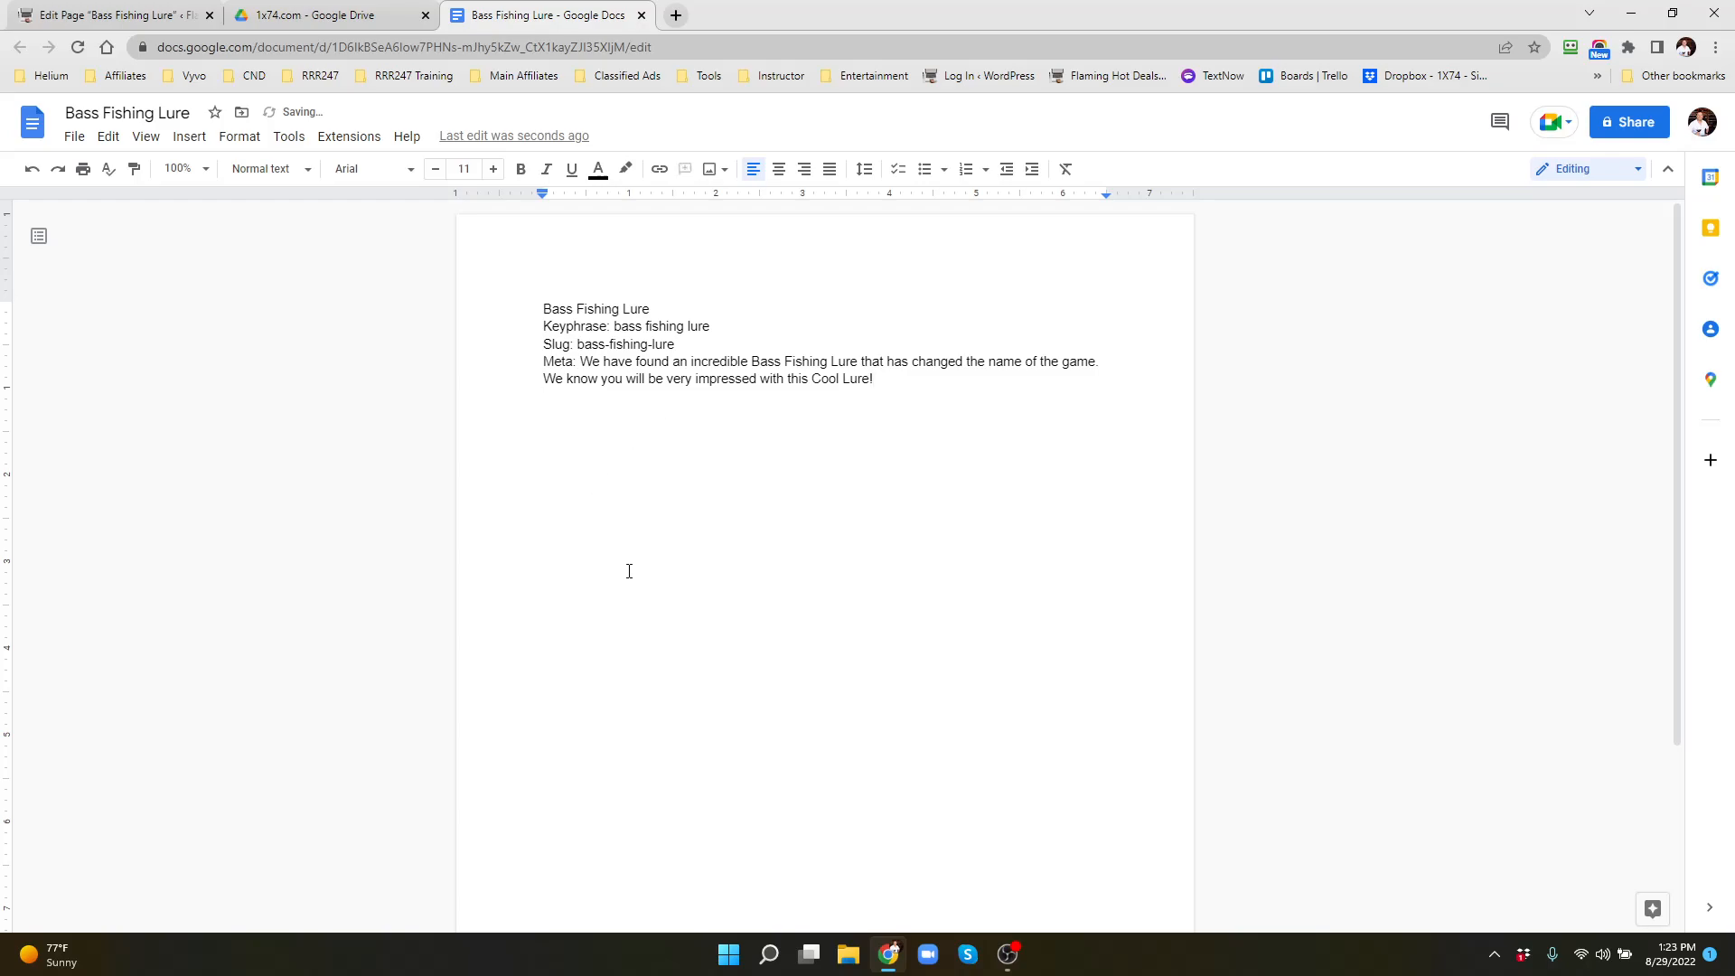
Switch to the WordPress editor and review the Bass Fishing Lure page's body content, including its question and answer section
click(183, 20)
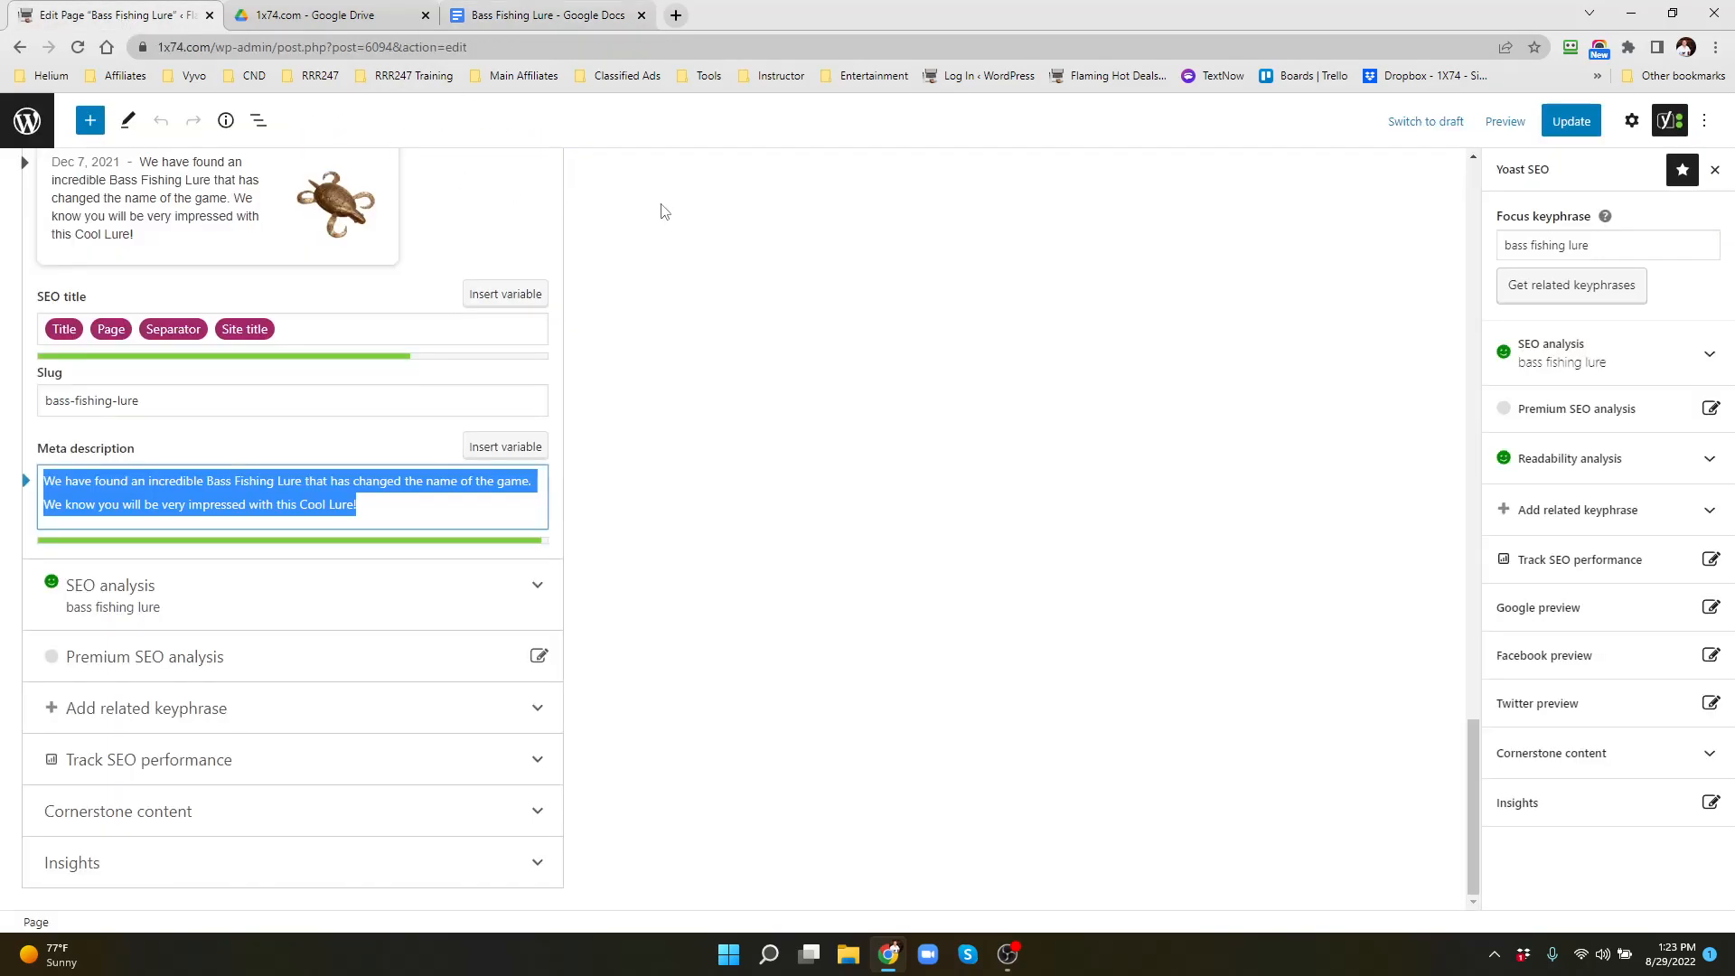
scroll(1019, 488, up, 5)
scroll(1015, 477, up, 15)
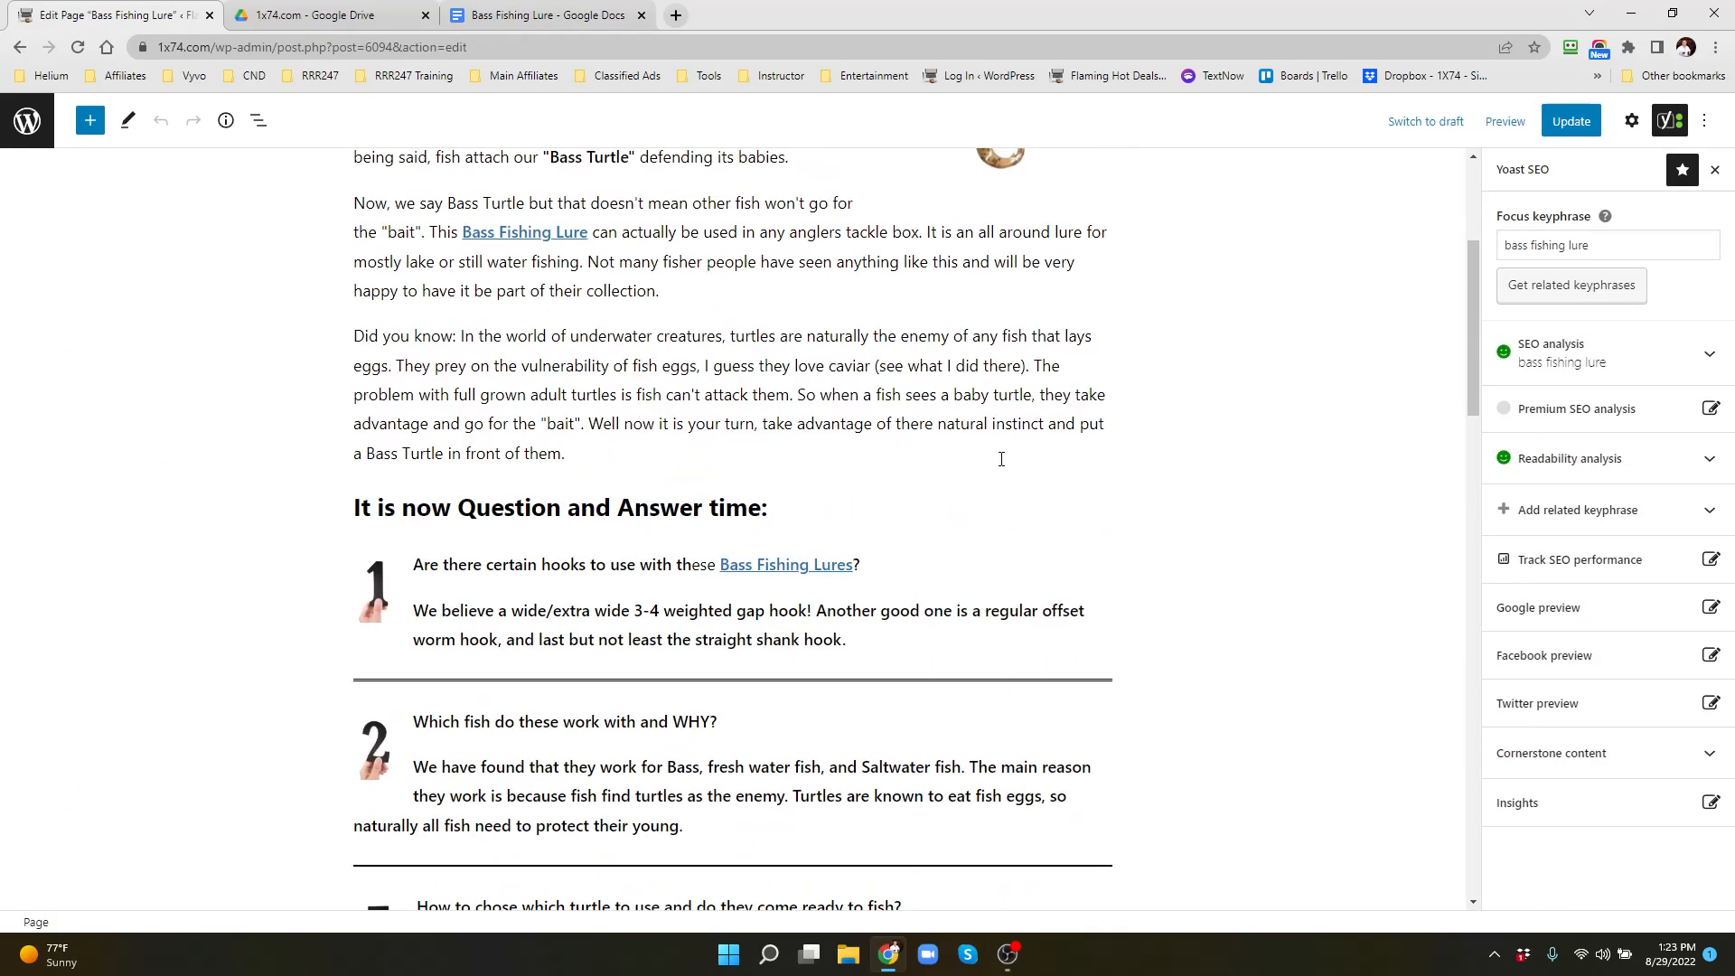
scroll(953, 458, down, 12)
scroll(490, 333, up, 12)
scroll(777, 657, down, 10)
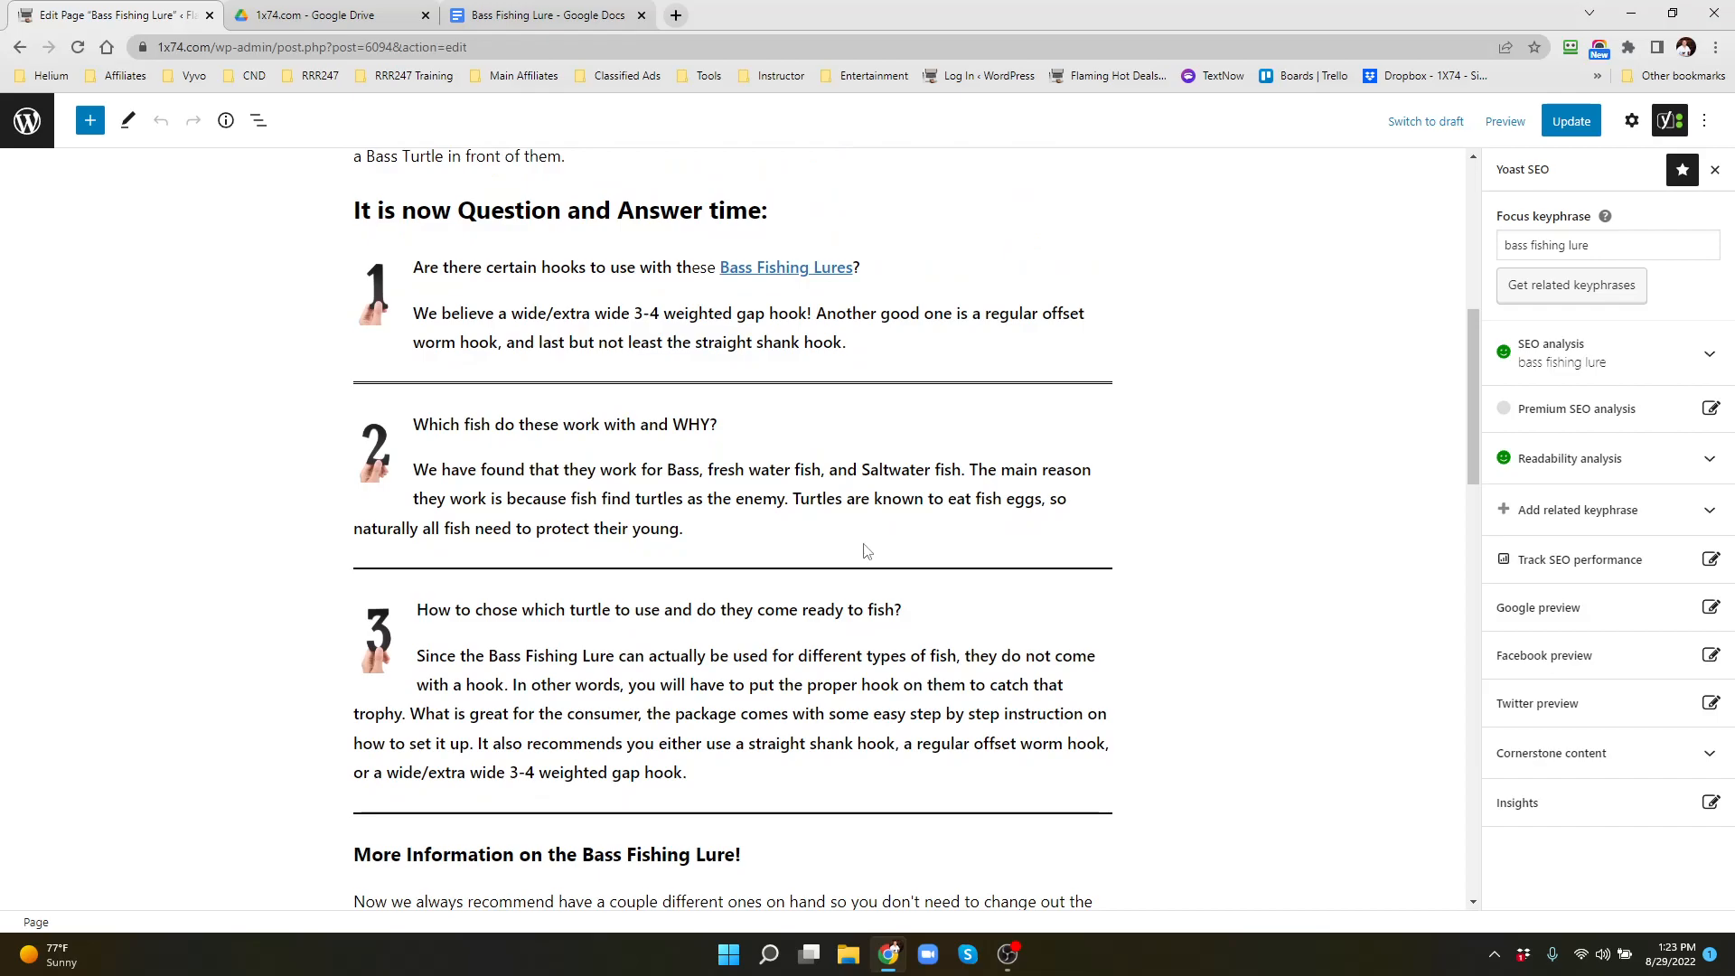
scroll(869, 541, up, 10)
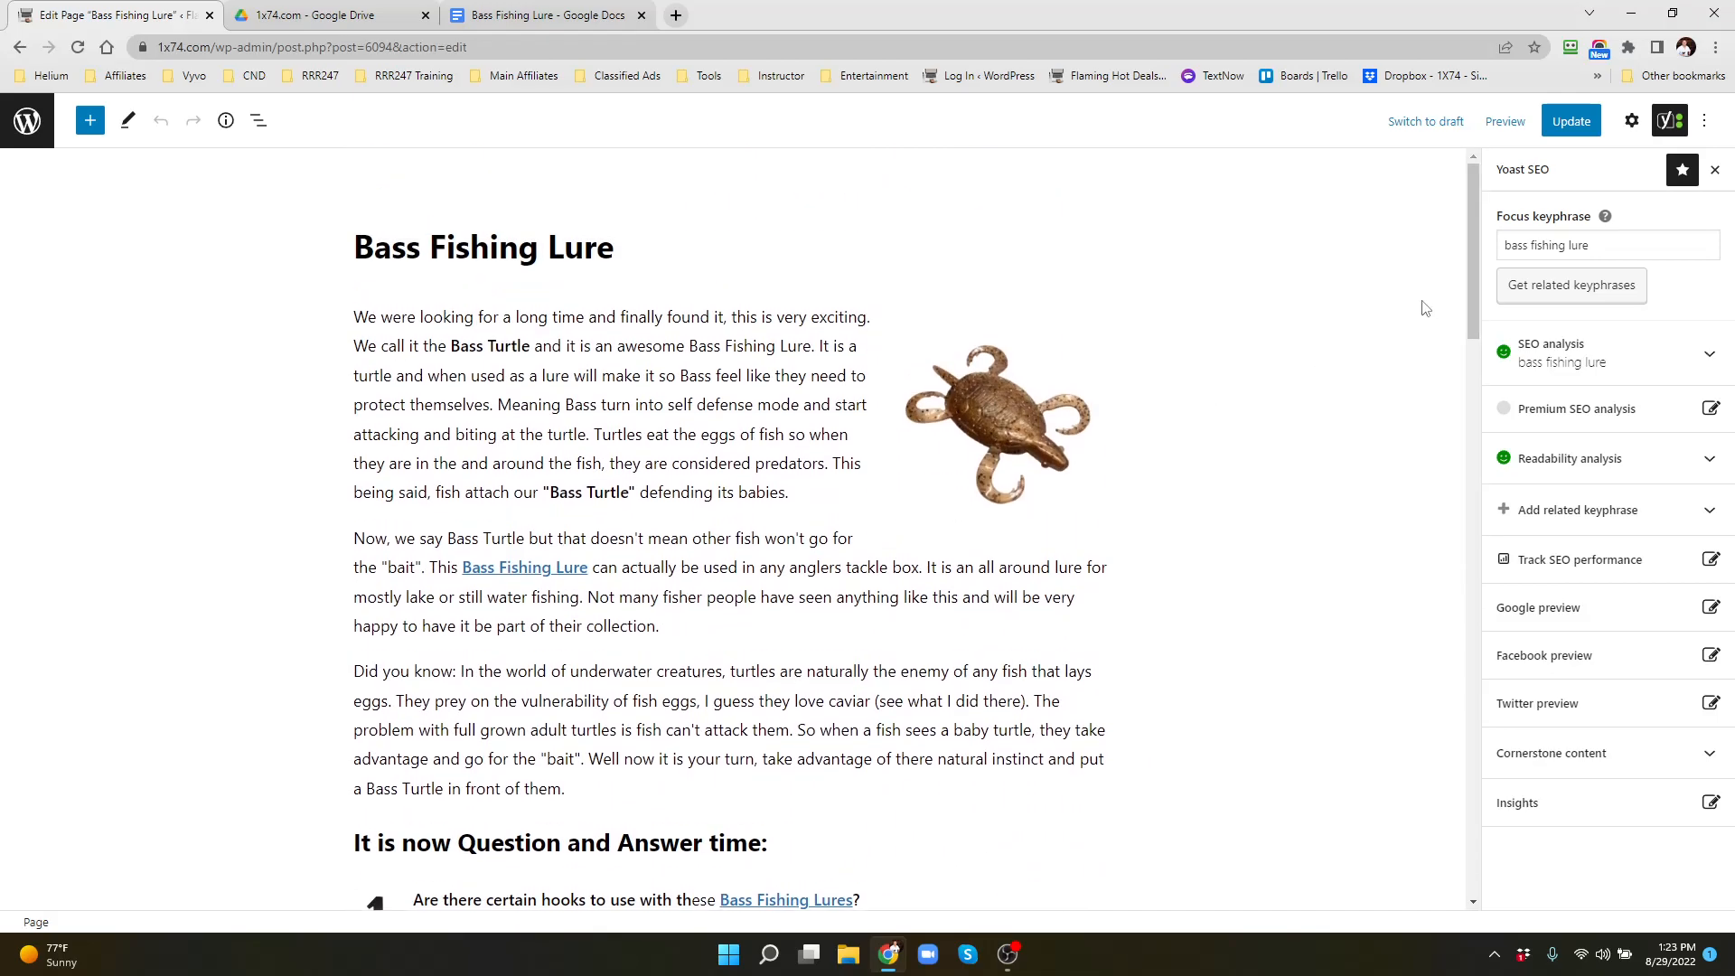
Switch the Bass Fishing Lure page in WordPress from the visual editor to the code editor
click(1704, 121)
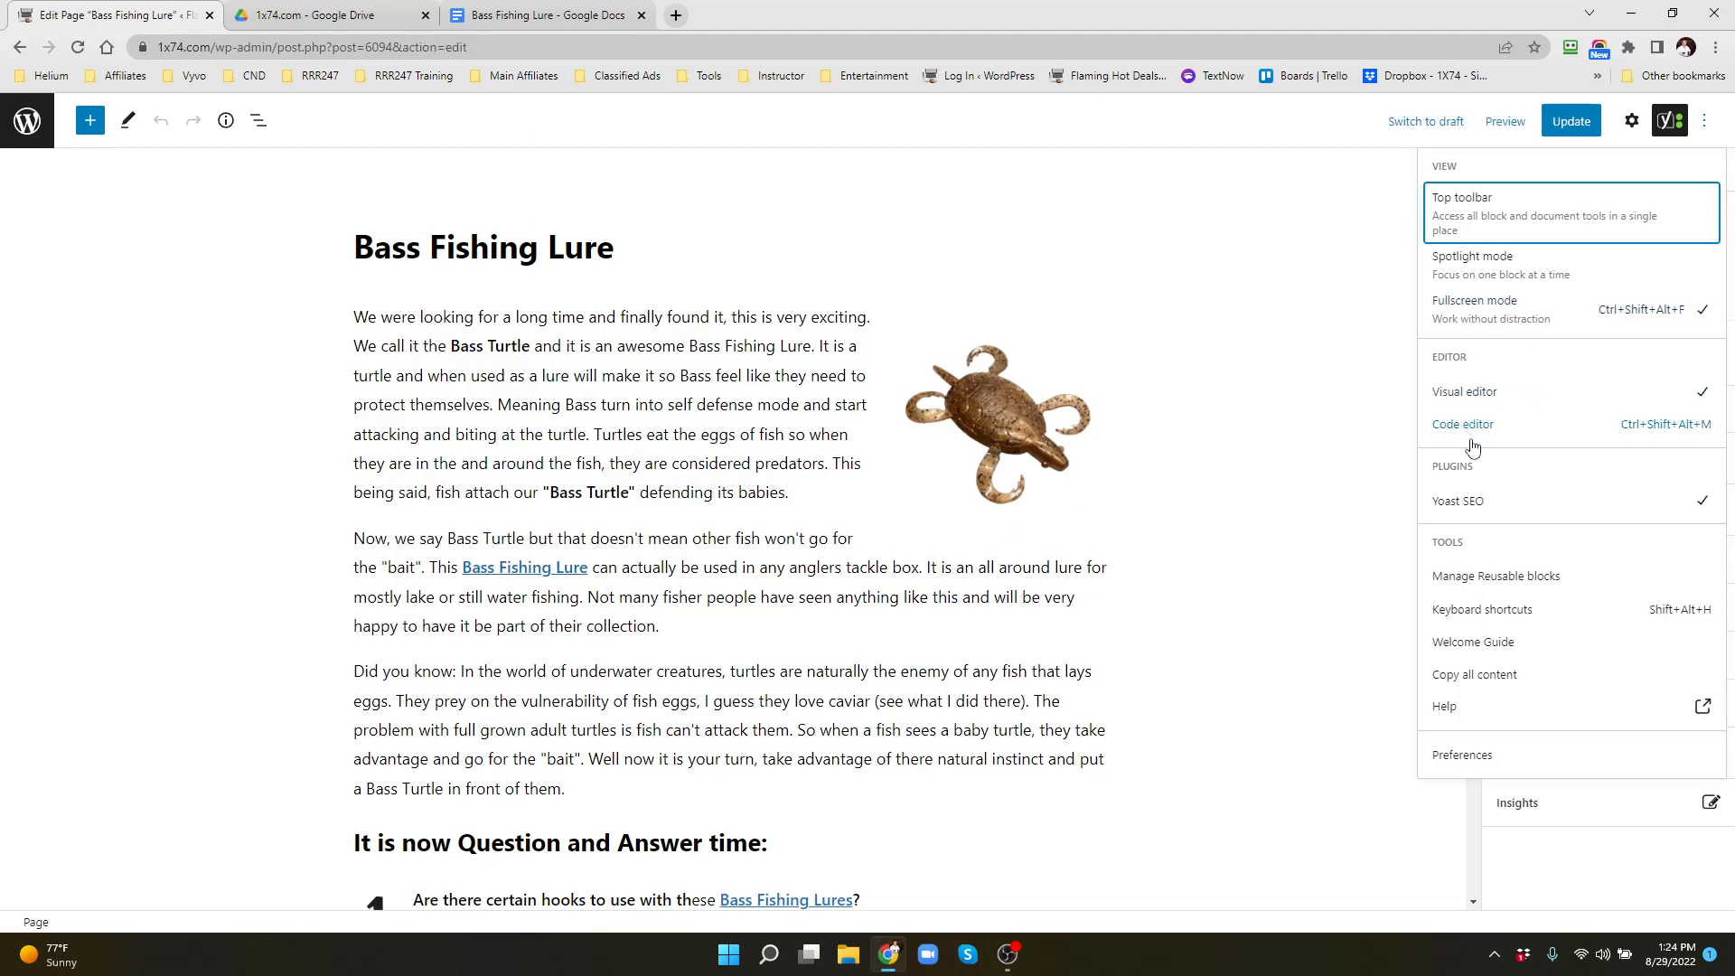
click(1704, 124)
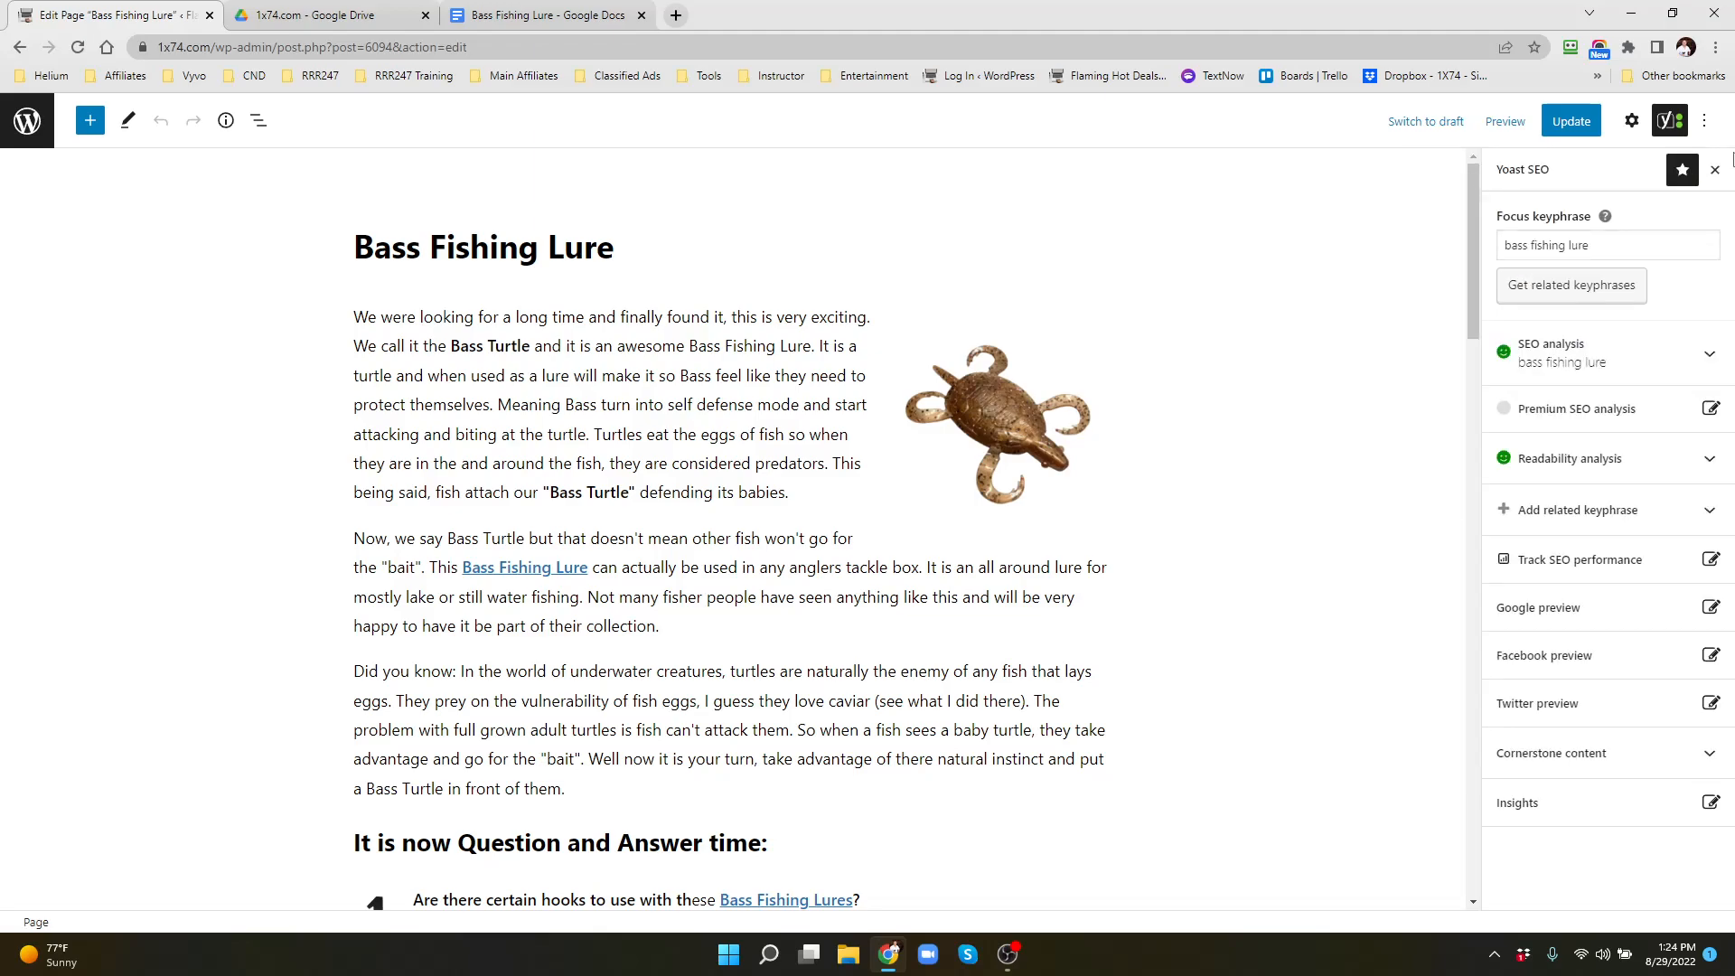
click(1705, 123)
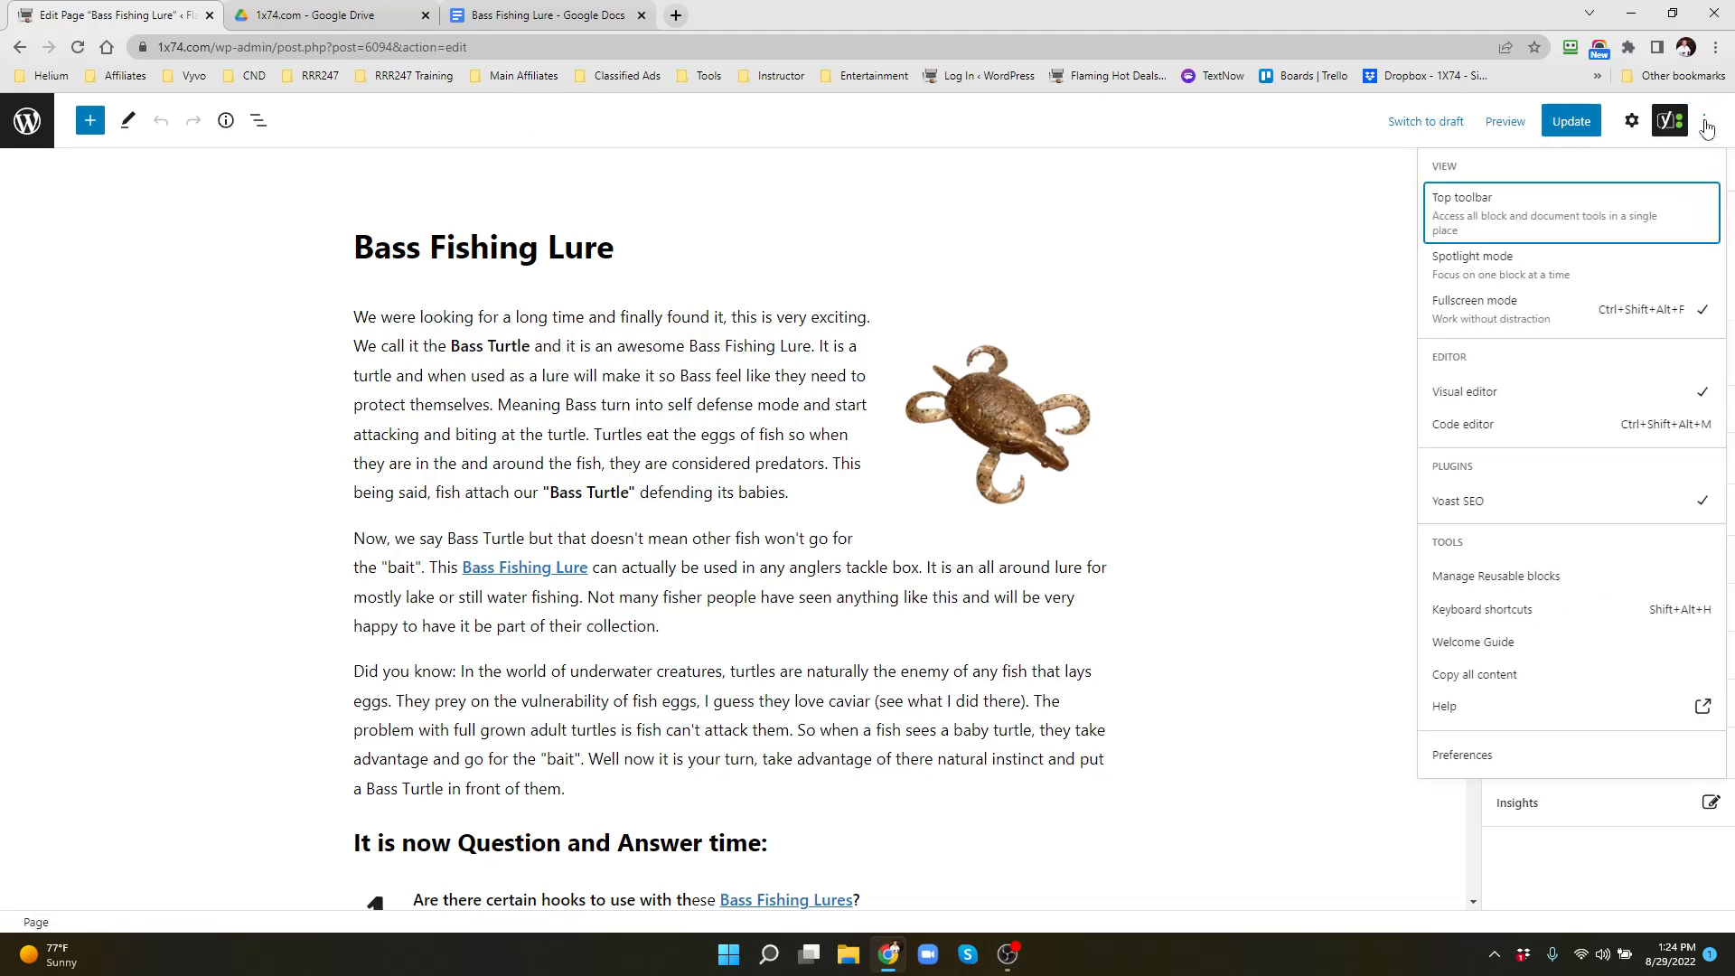
click(1463, 428)
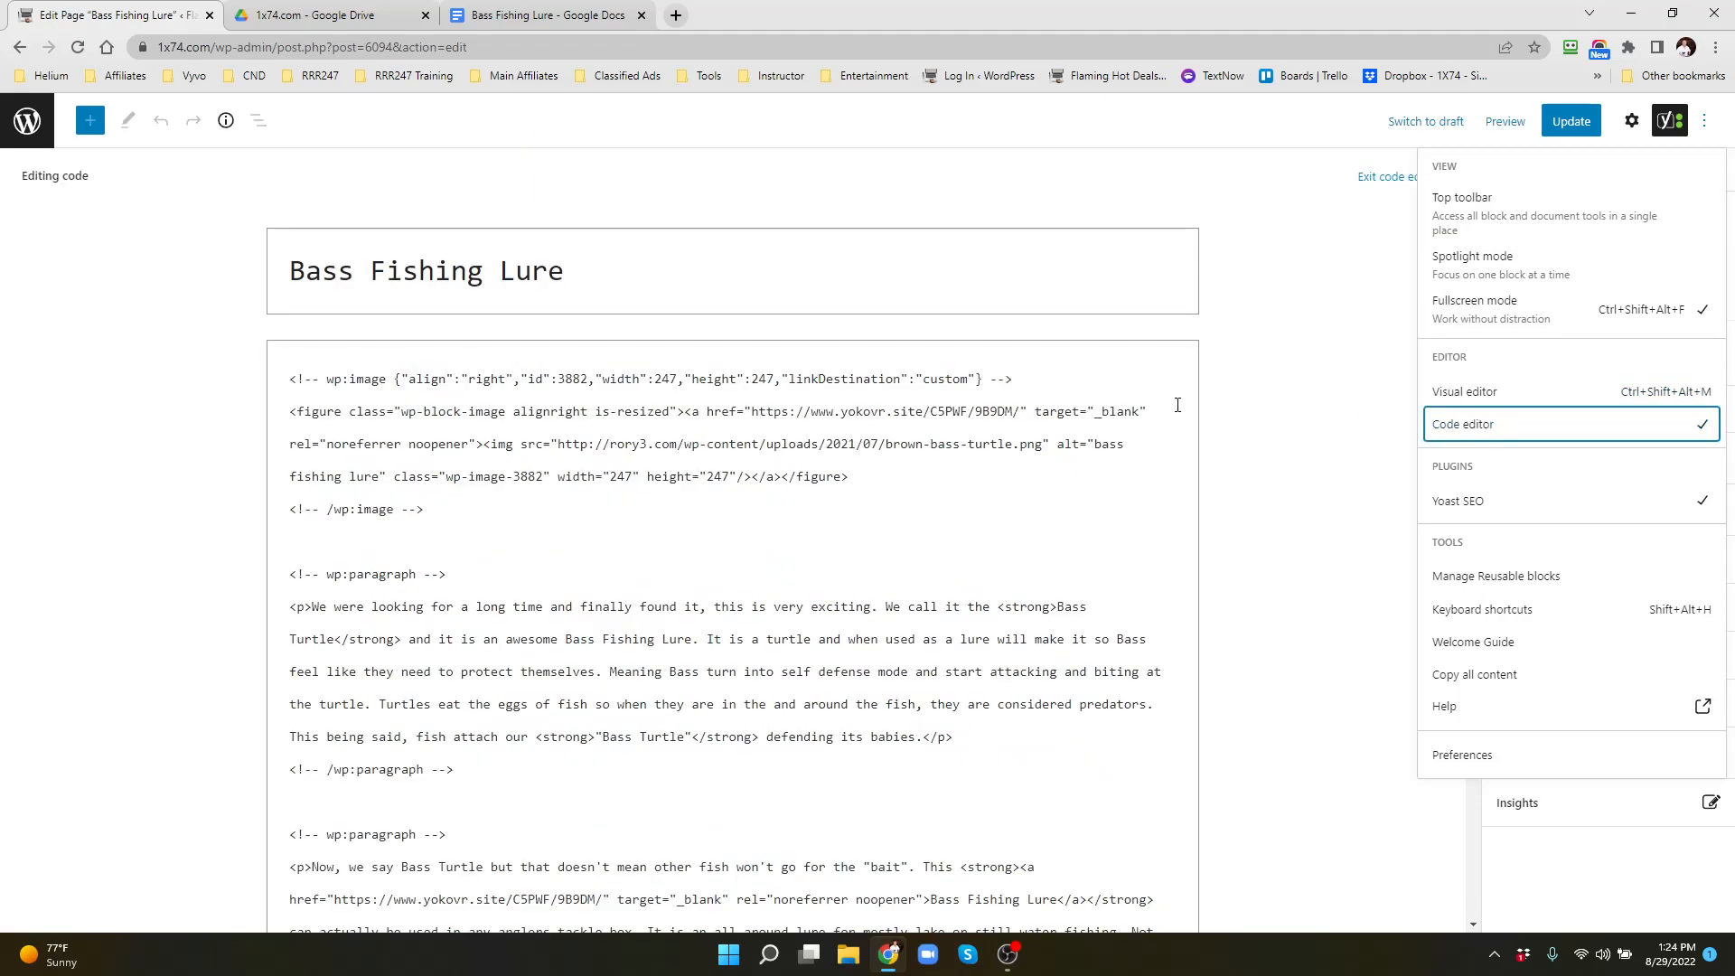
Copy the Bass Fishing Lure page's entire code to the Google Docs document, below the Meta line
click(571, 414)
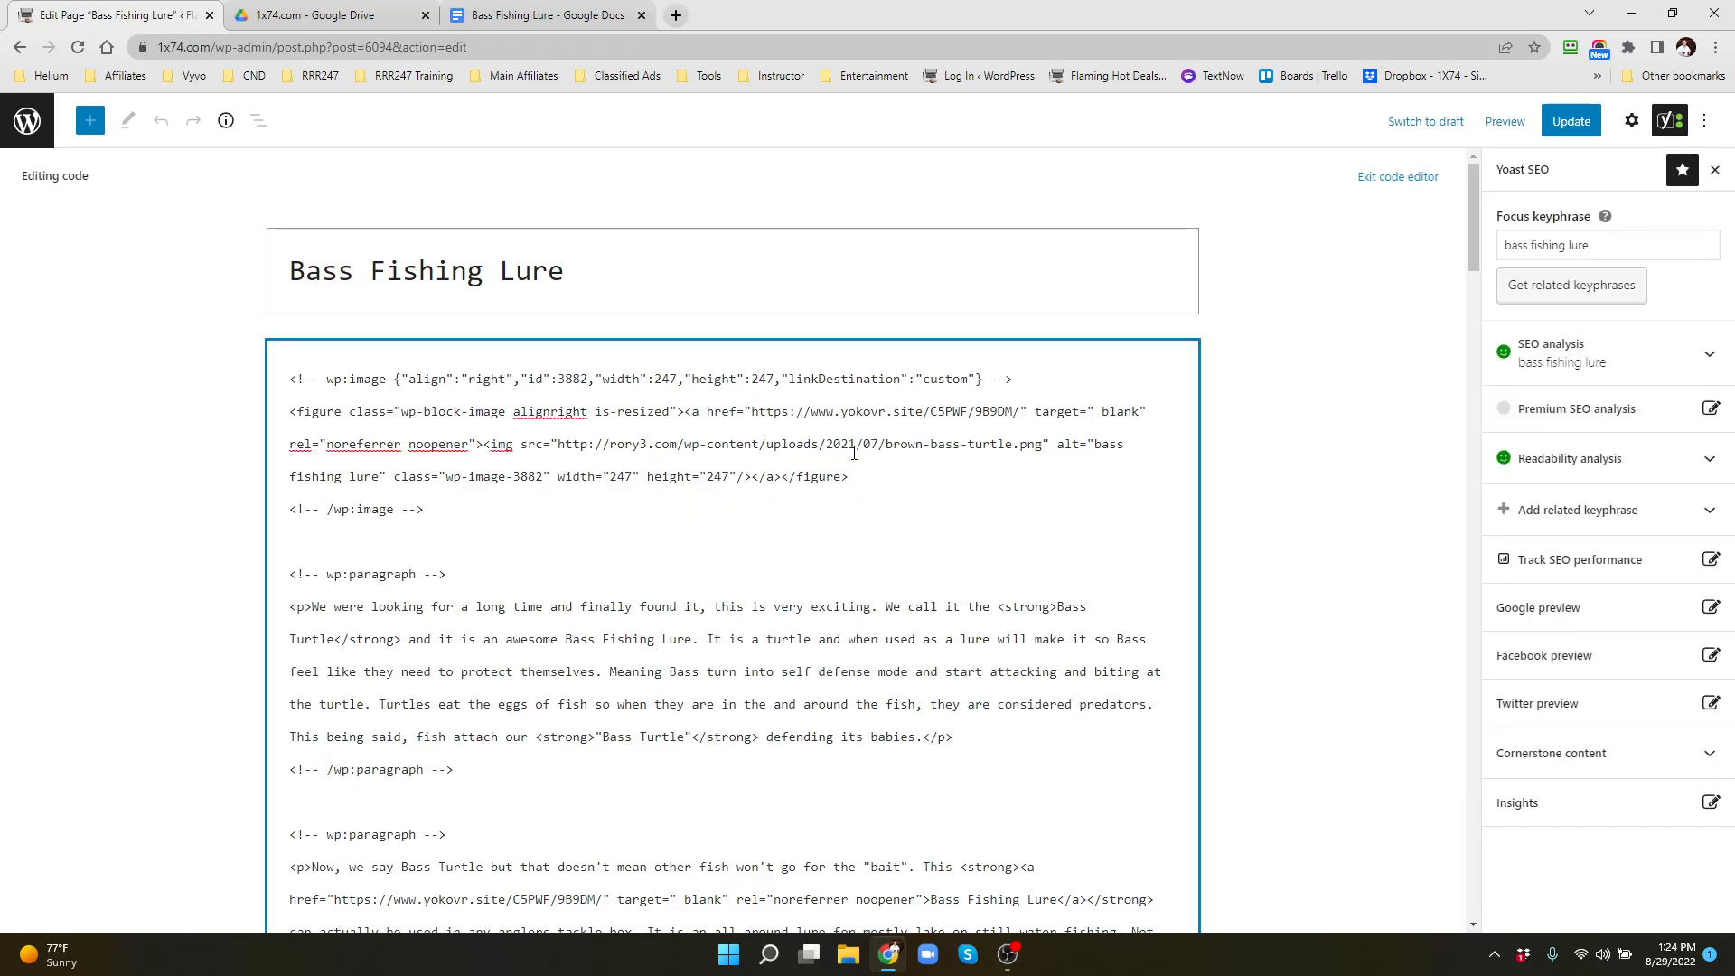
key(ctrl+a)
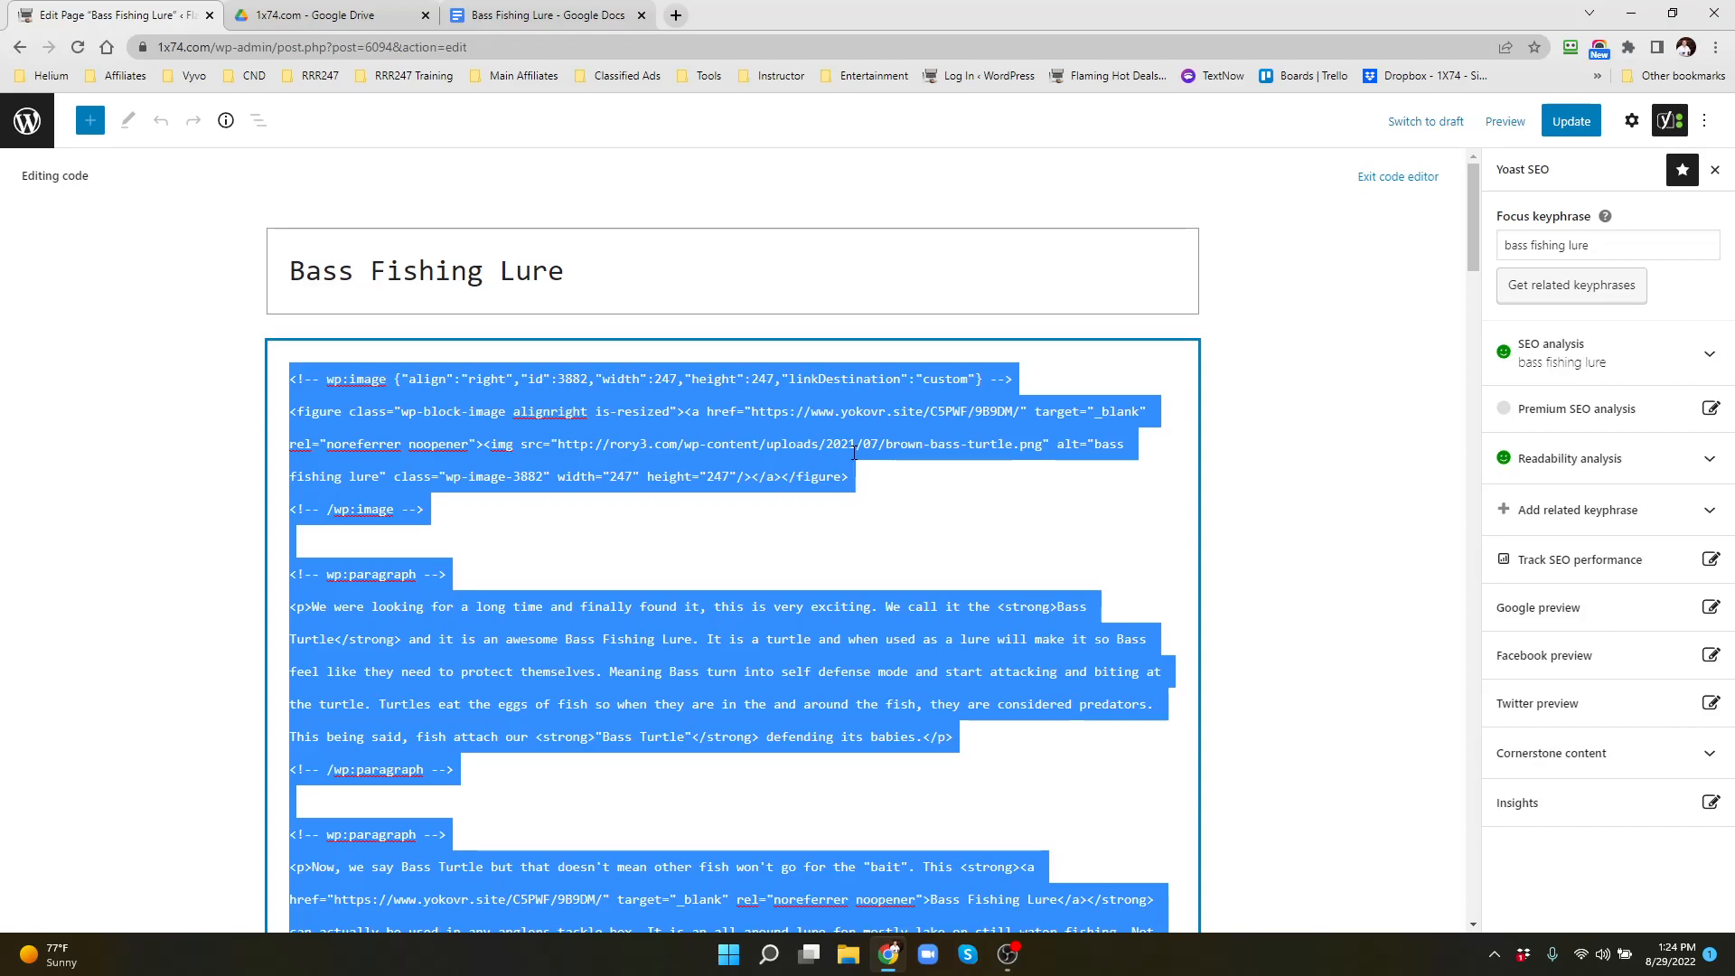
click(546, 21)
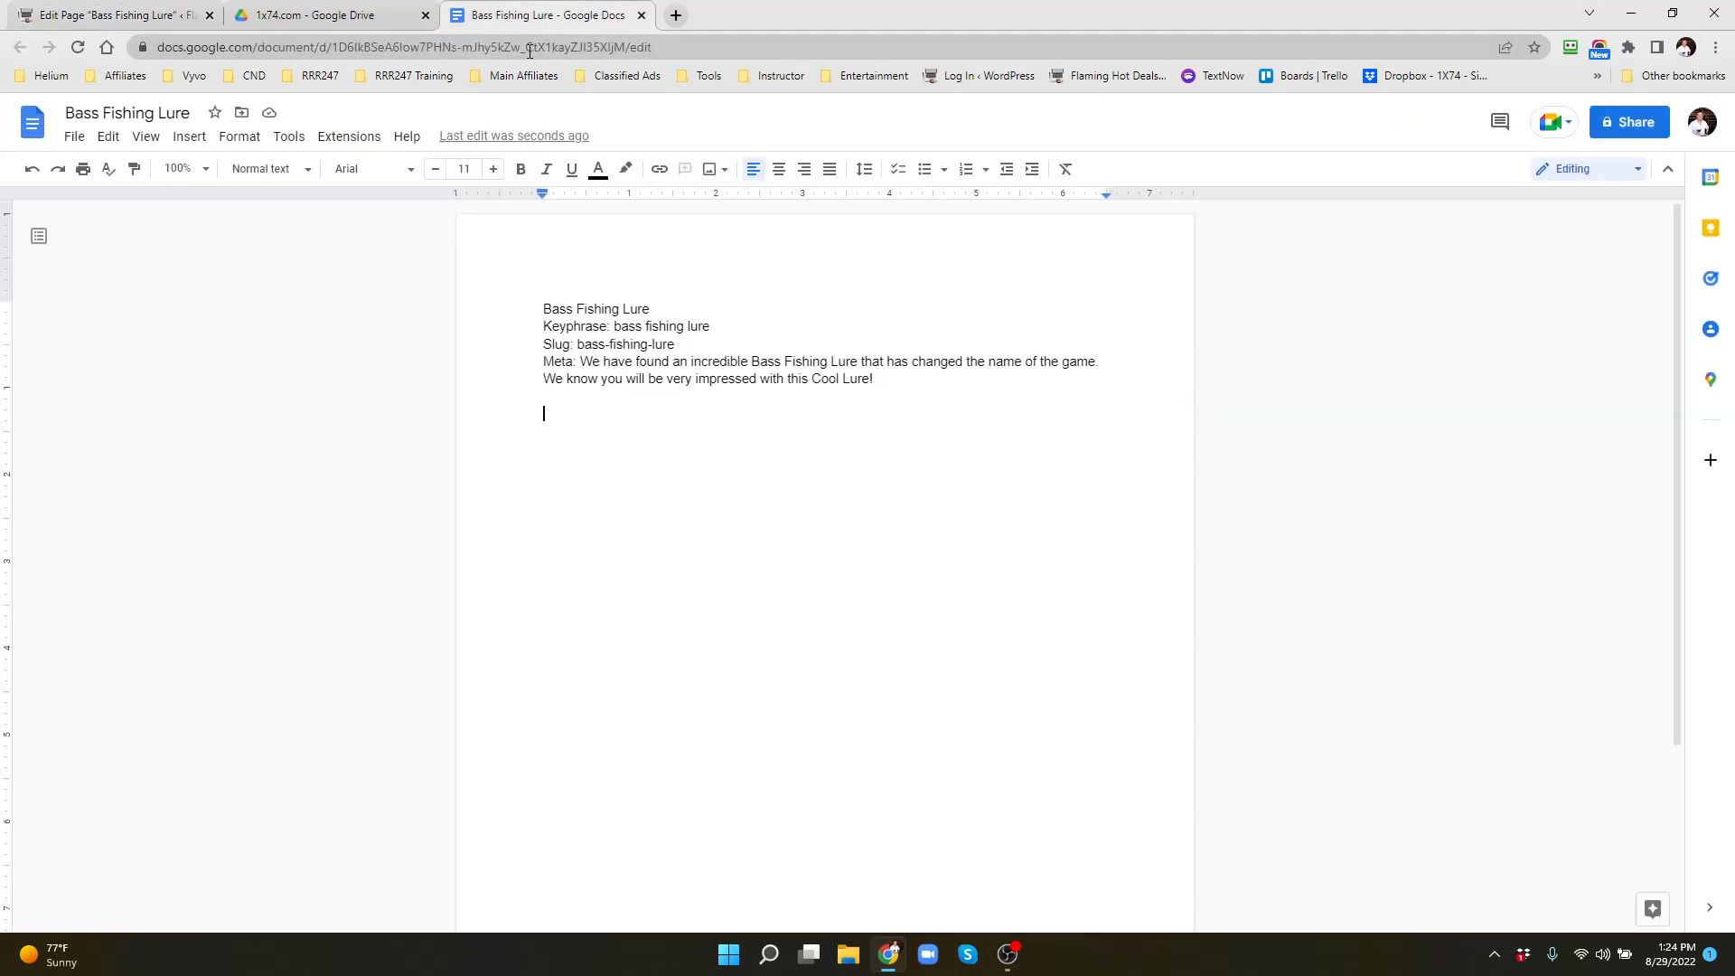
key(ctrl+v)
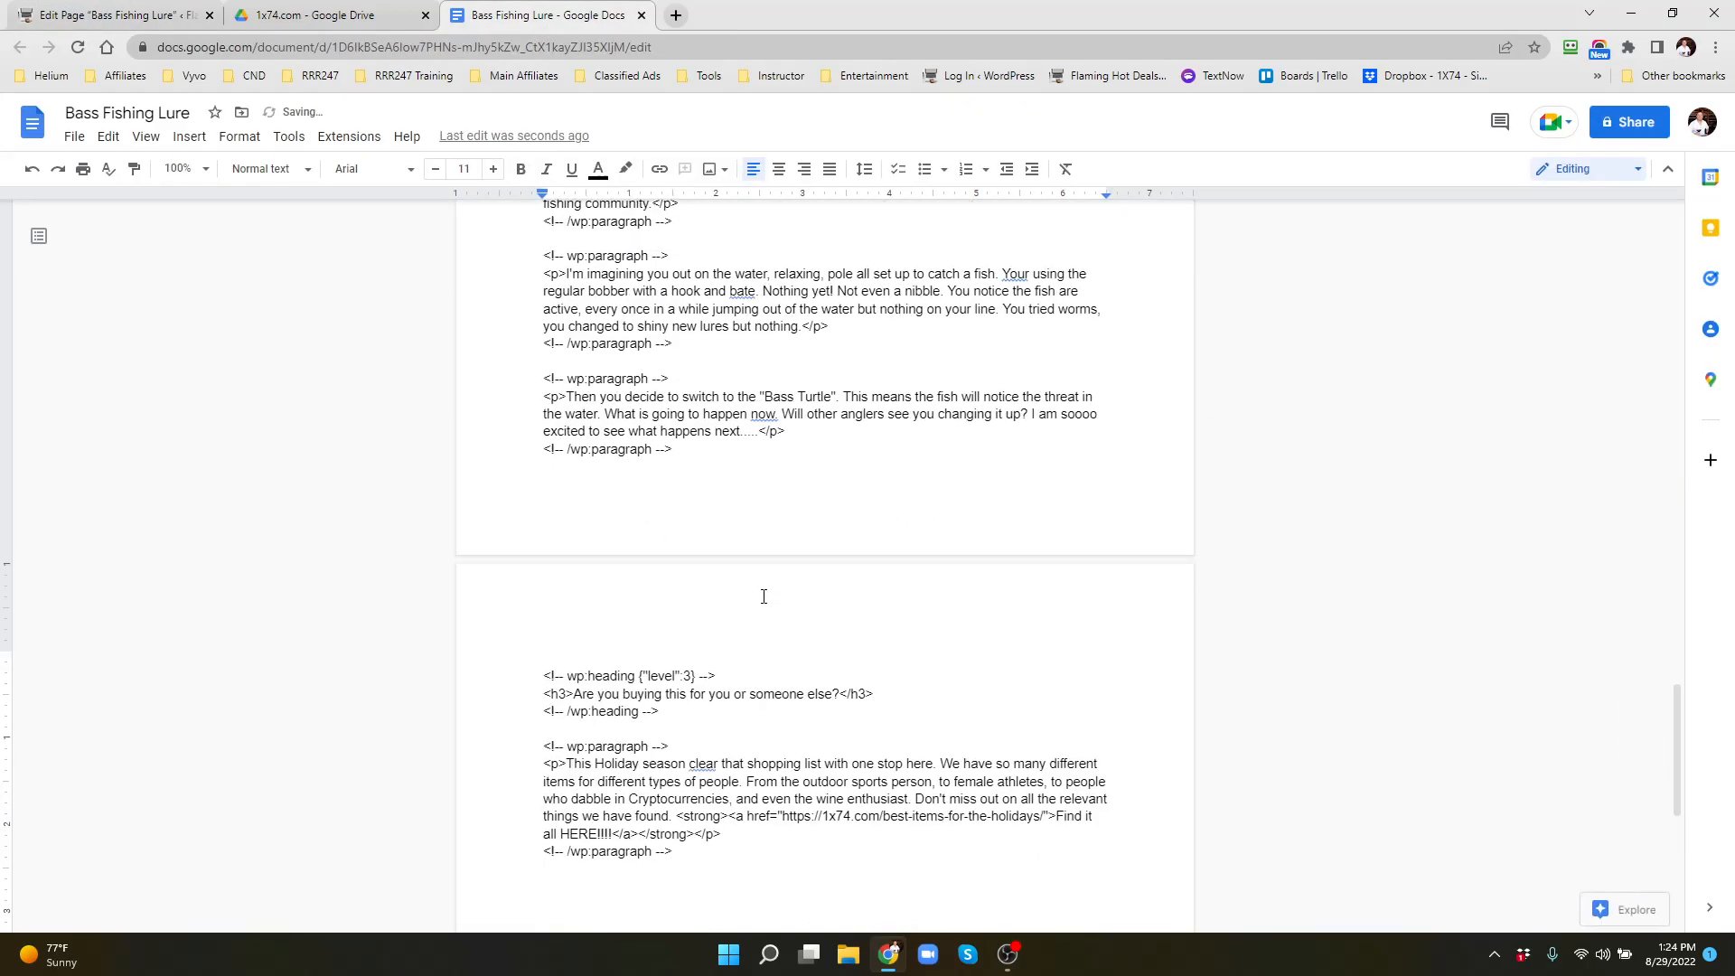
scroll(757, 564, up, 20)
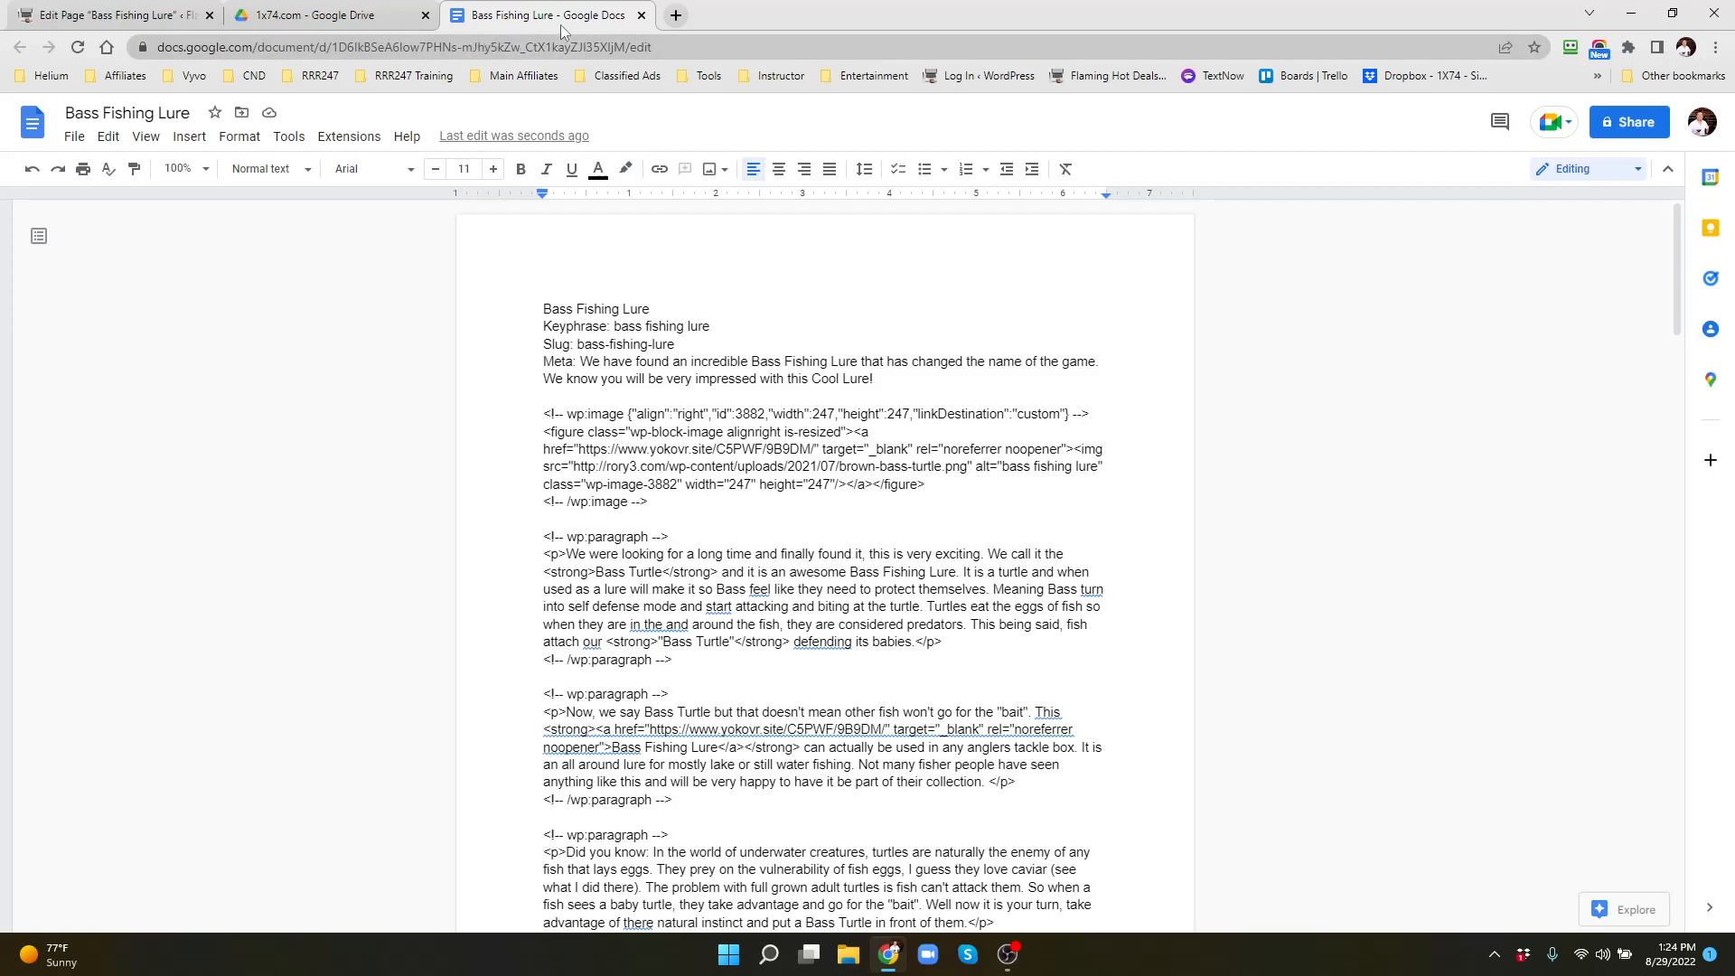
Switch the Bass Fishing Lure page in WordPress back to the visual editor and update the page
click(99, 15)
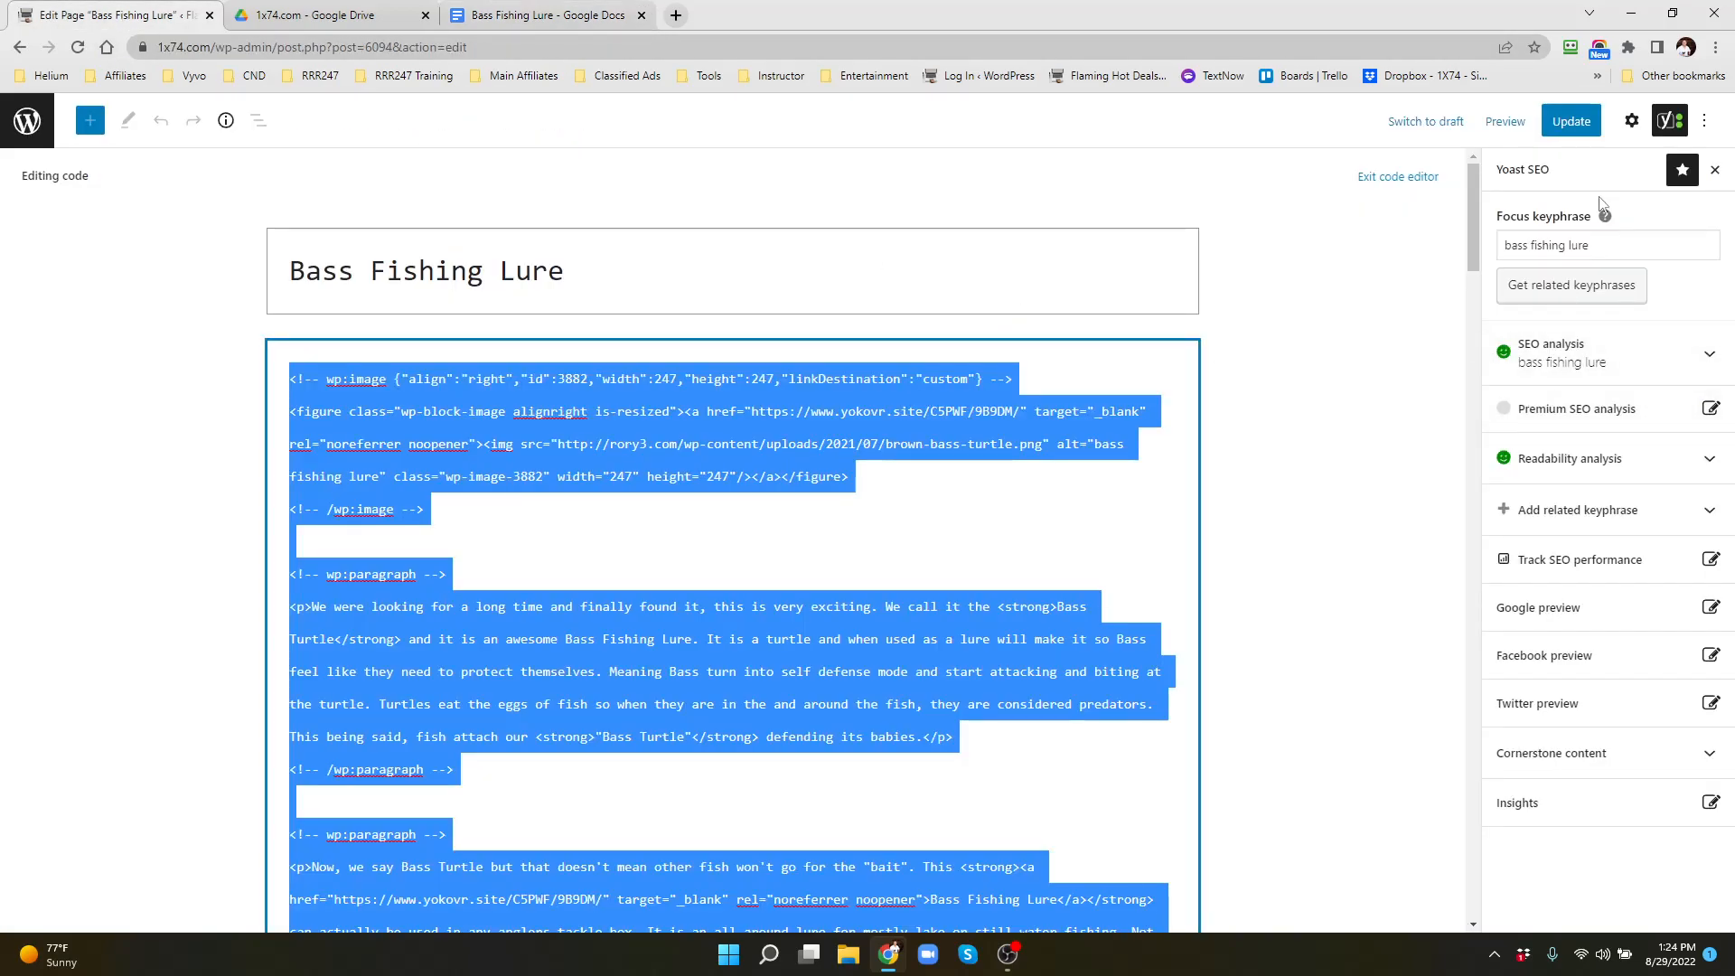
click(1704, 120)
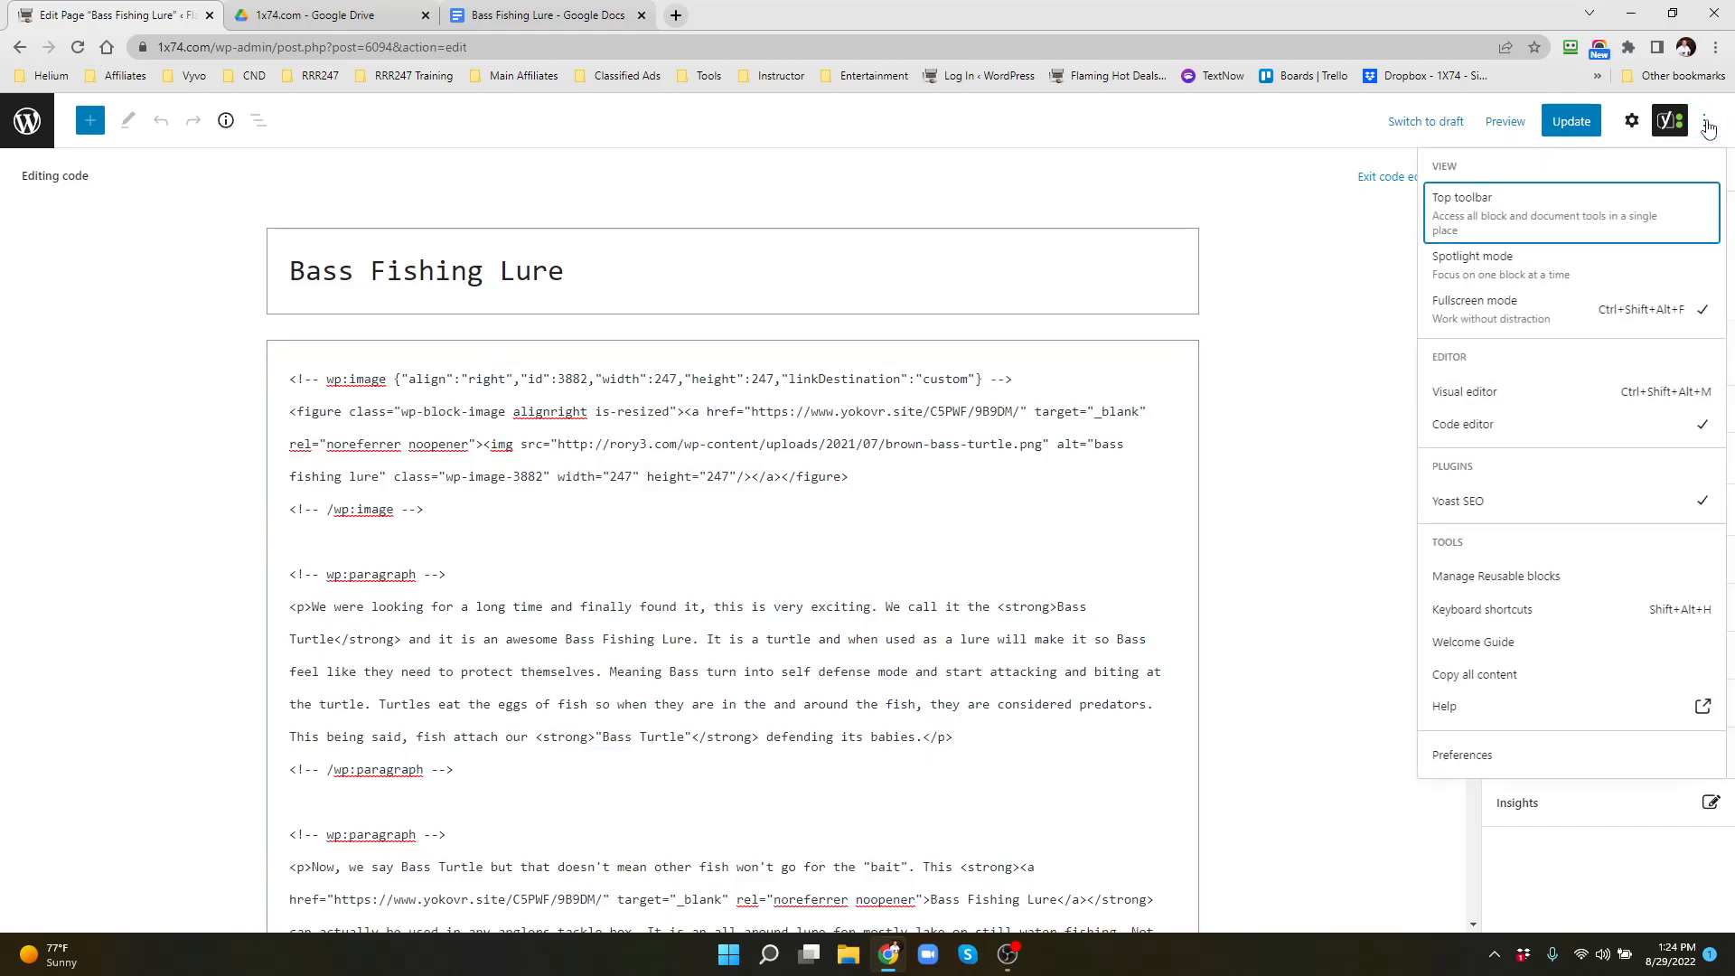
click(1462, 398)
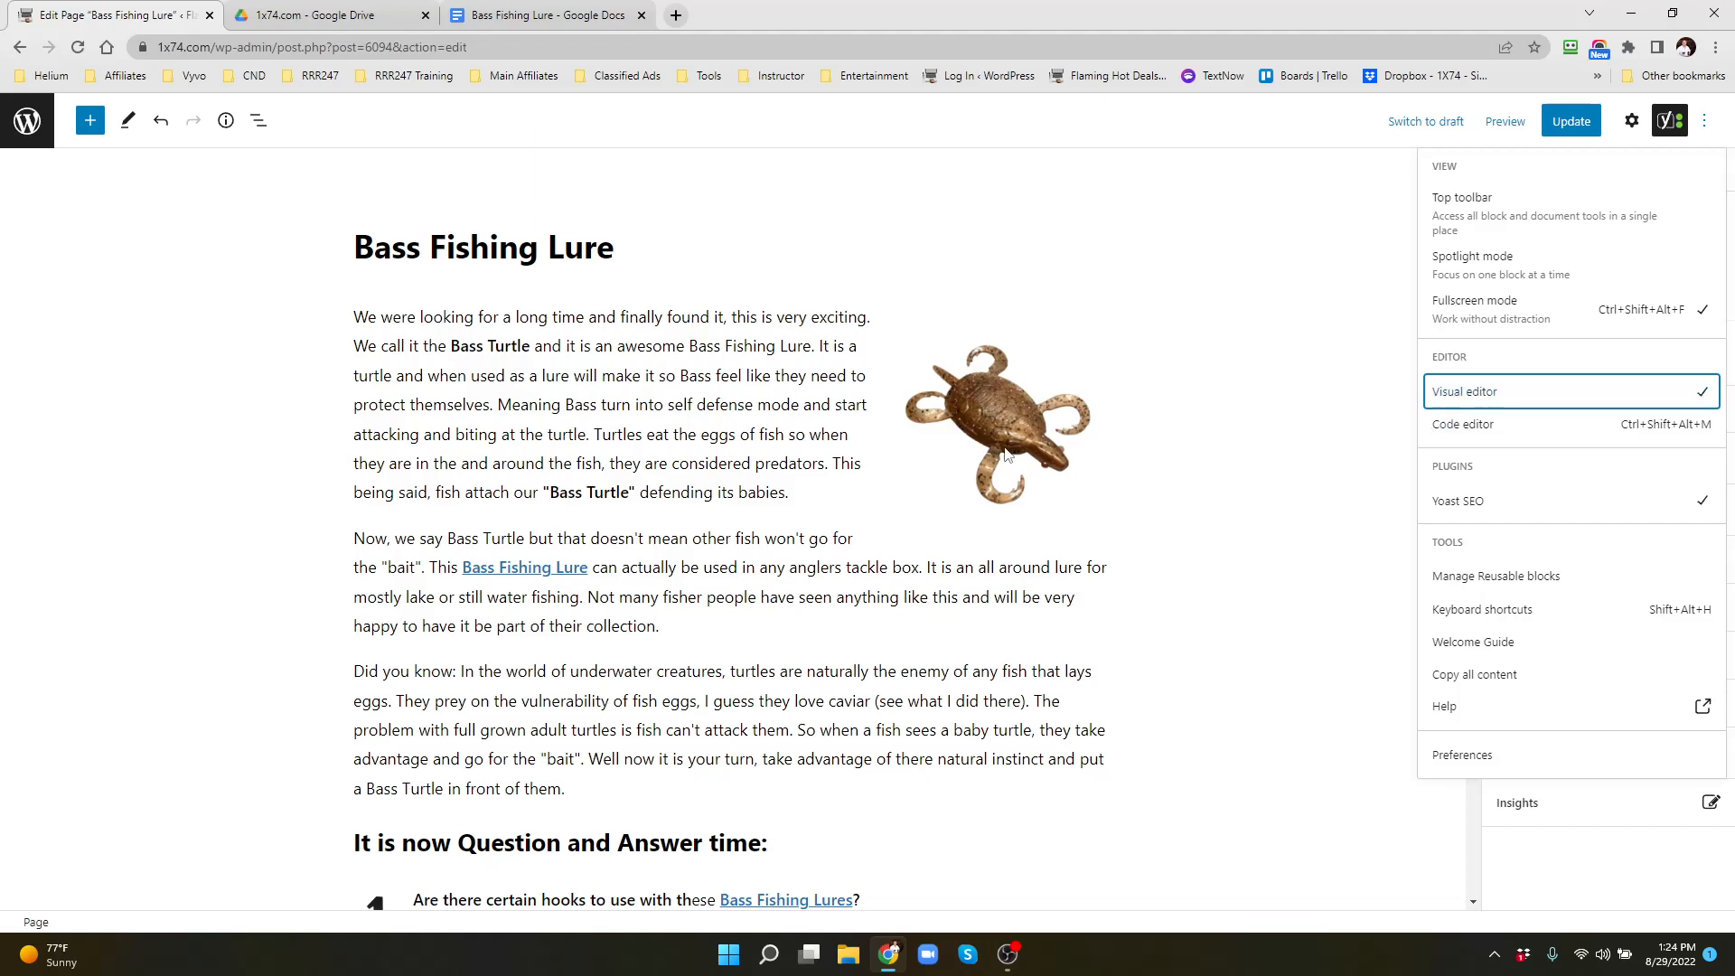
click(1571, 120)
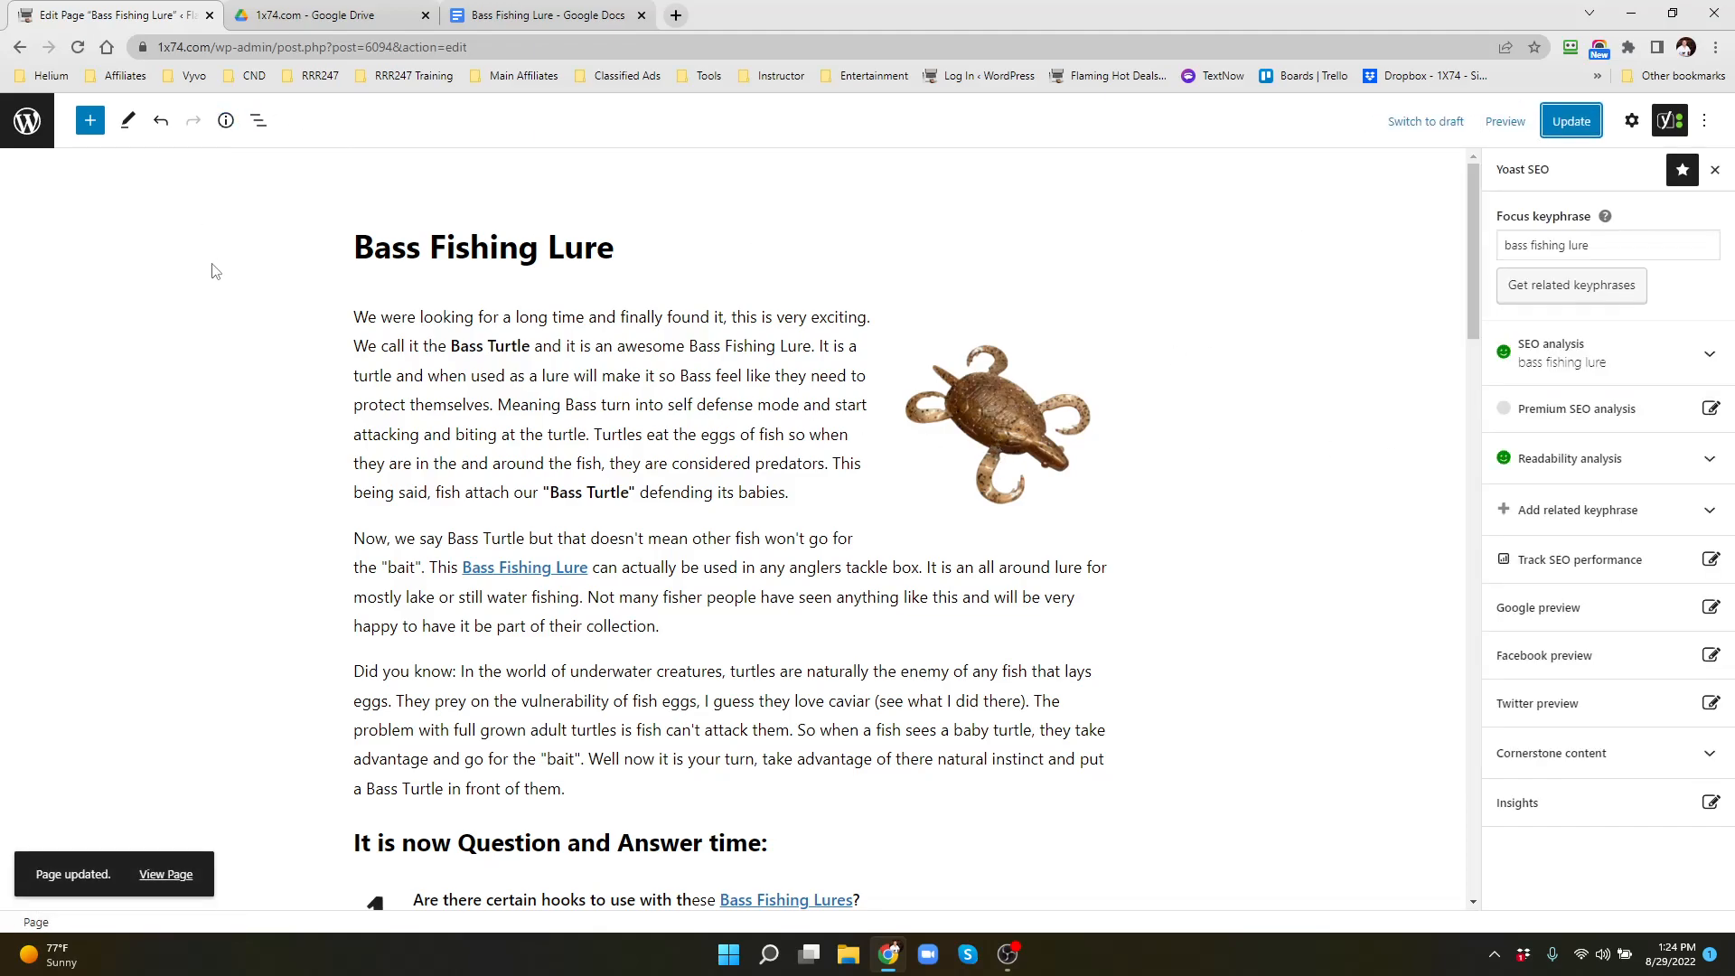
Leave the page editor for the WordPress Pages list and close the Bass Fishing Lure document
click(29, 126)
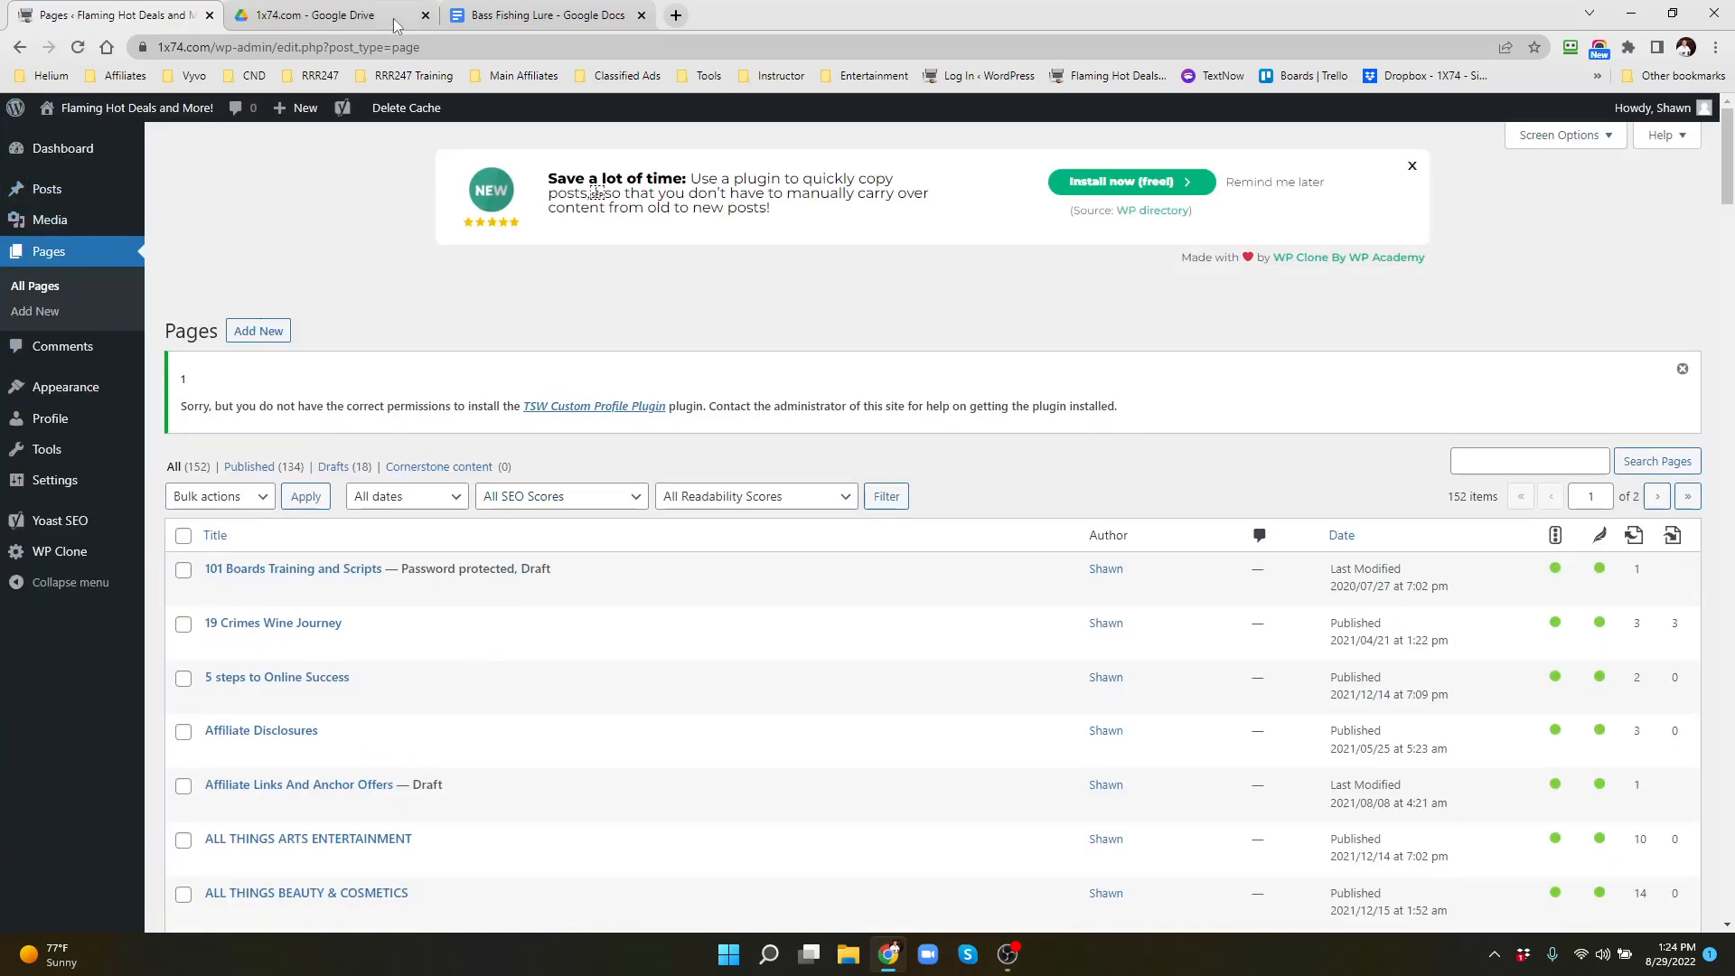
click(560, 20)
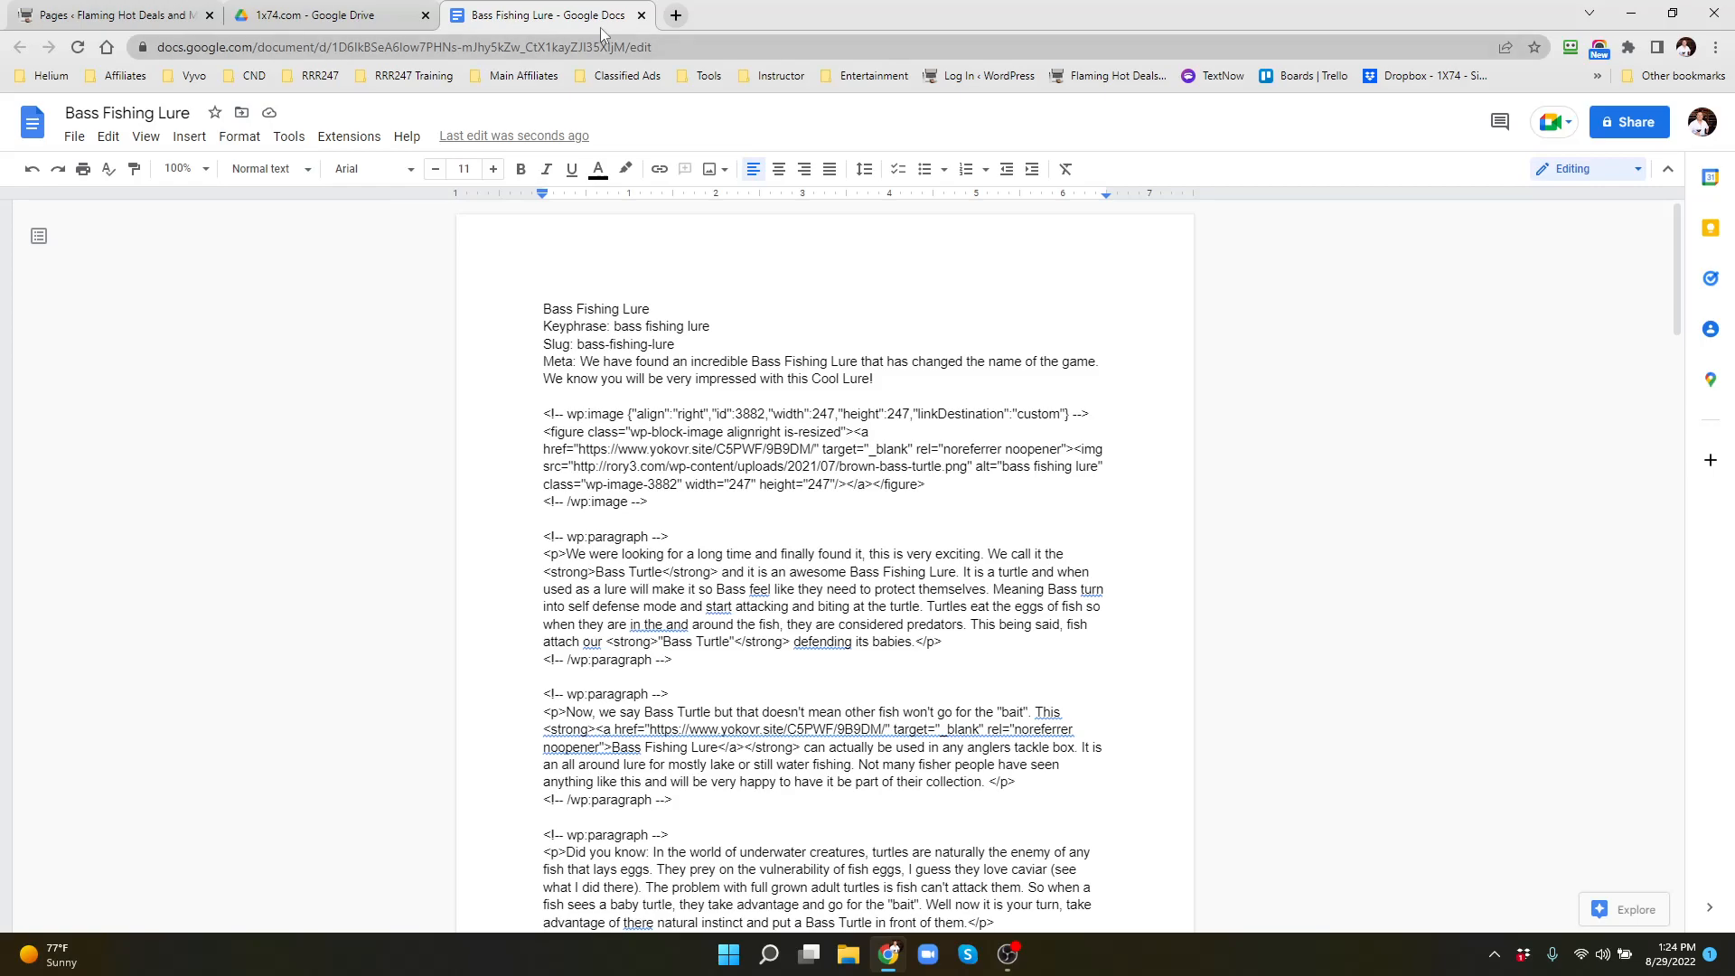
click(641, 16)
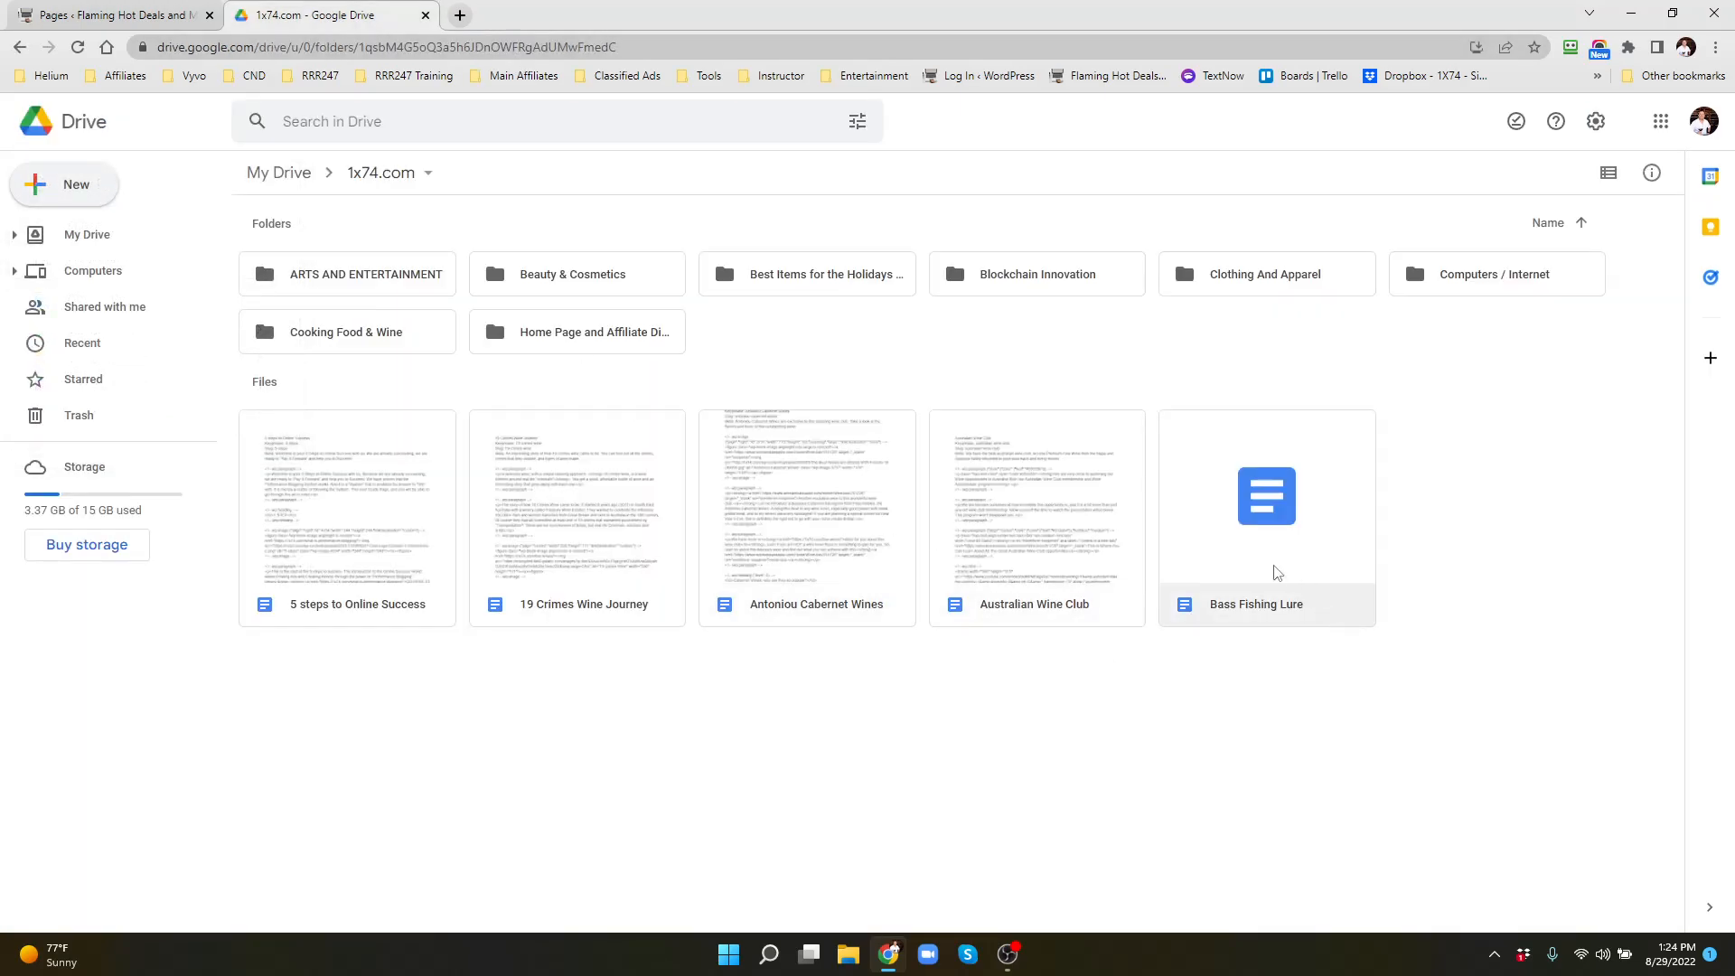
Open the WordPress page "Beauty & Cosmetics" for editing, and open the Beauty & Cosmetics folder in Google Drive
click(54, 19)
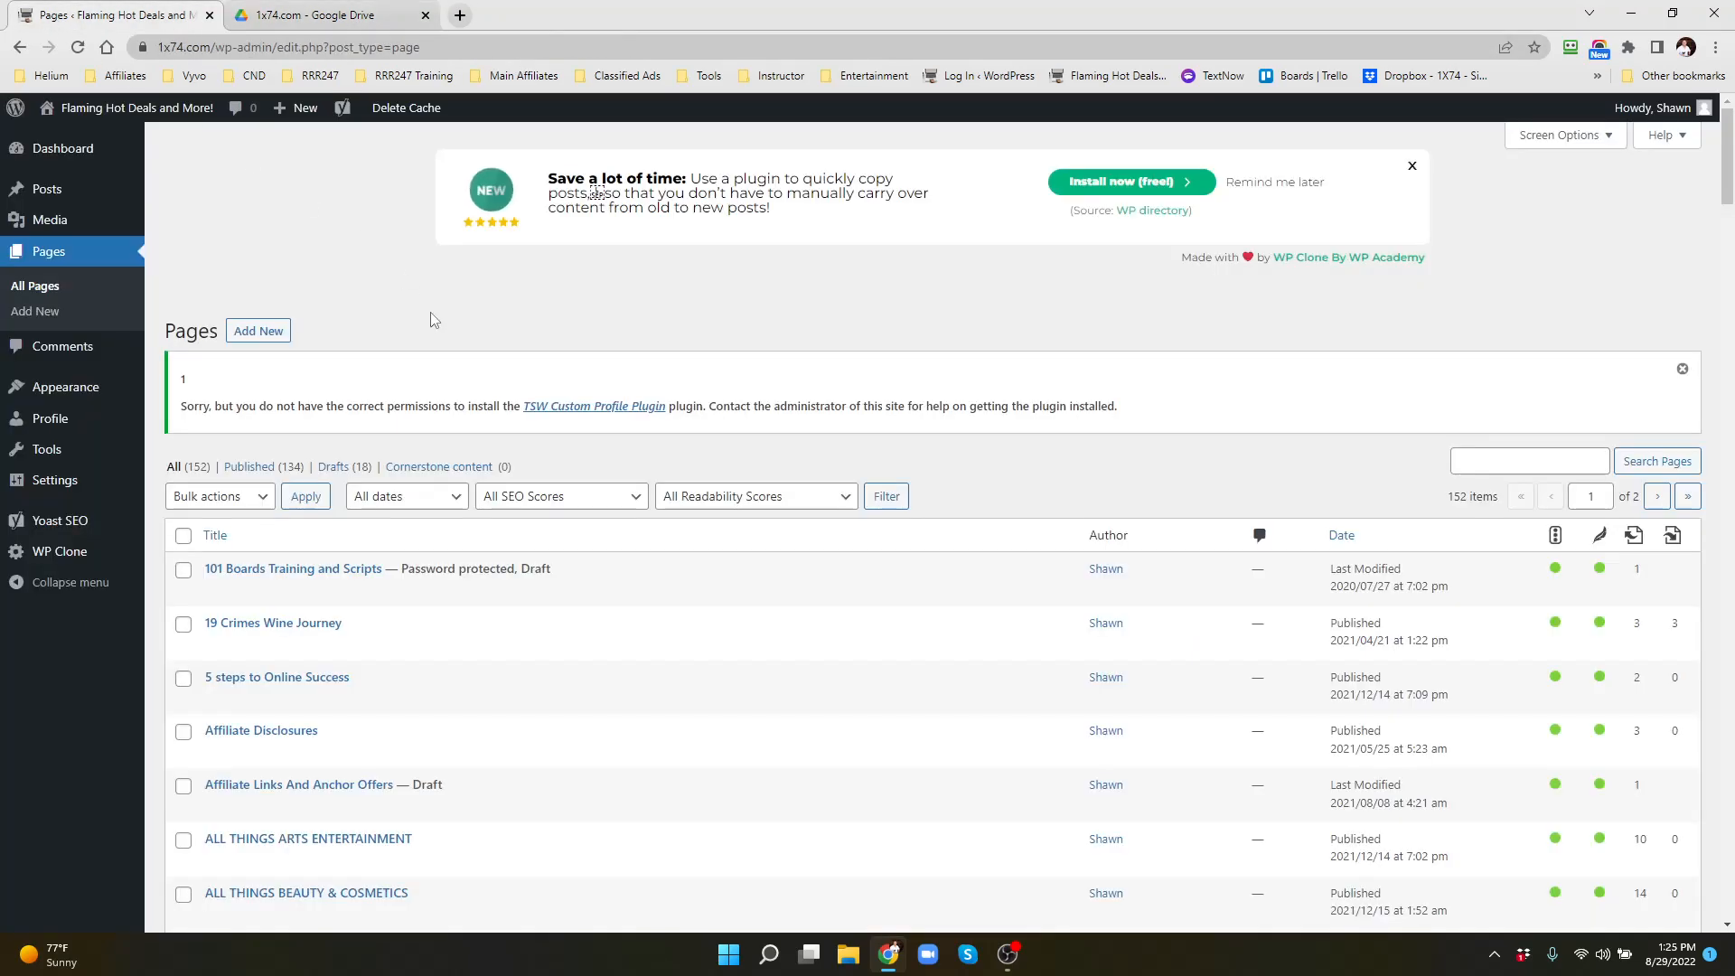
scroll(399, 391, down, 10)
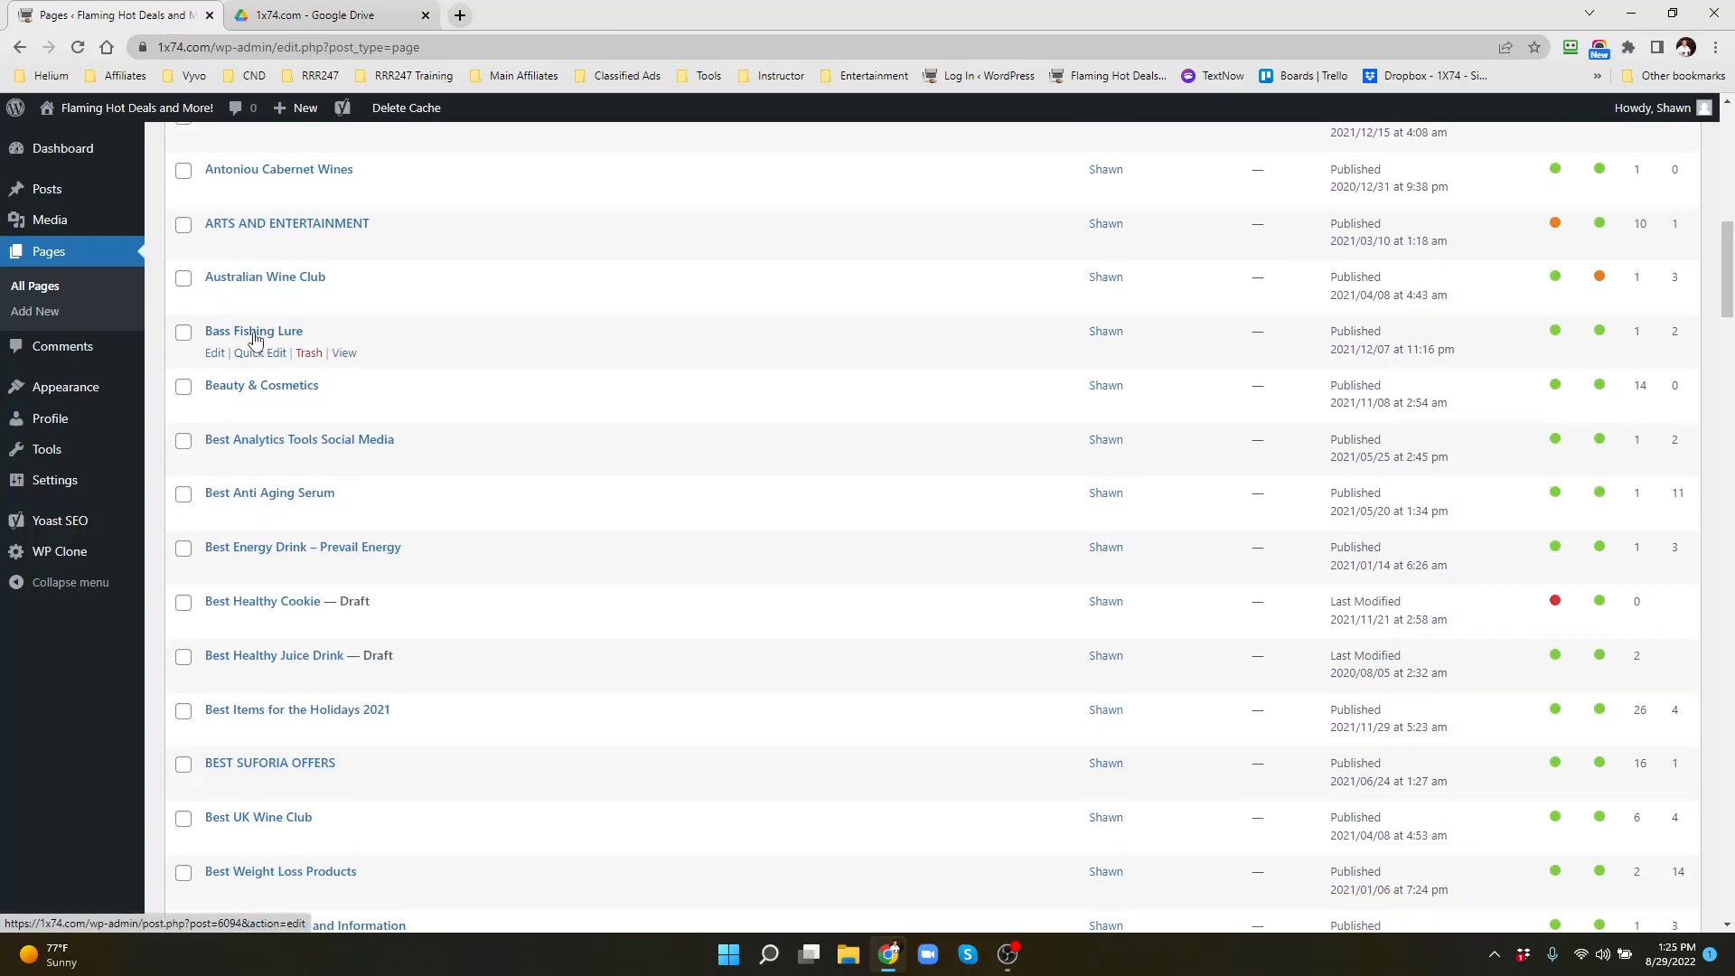
click(268, 387)
click(323, 17)
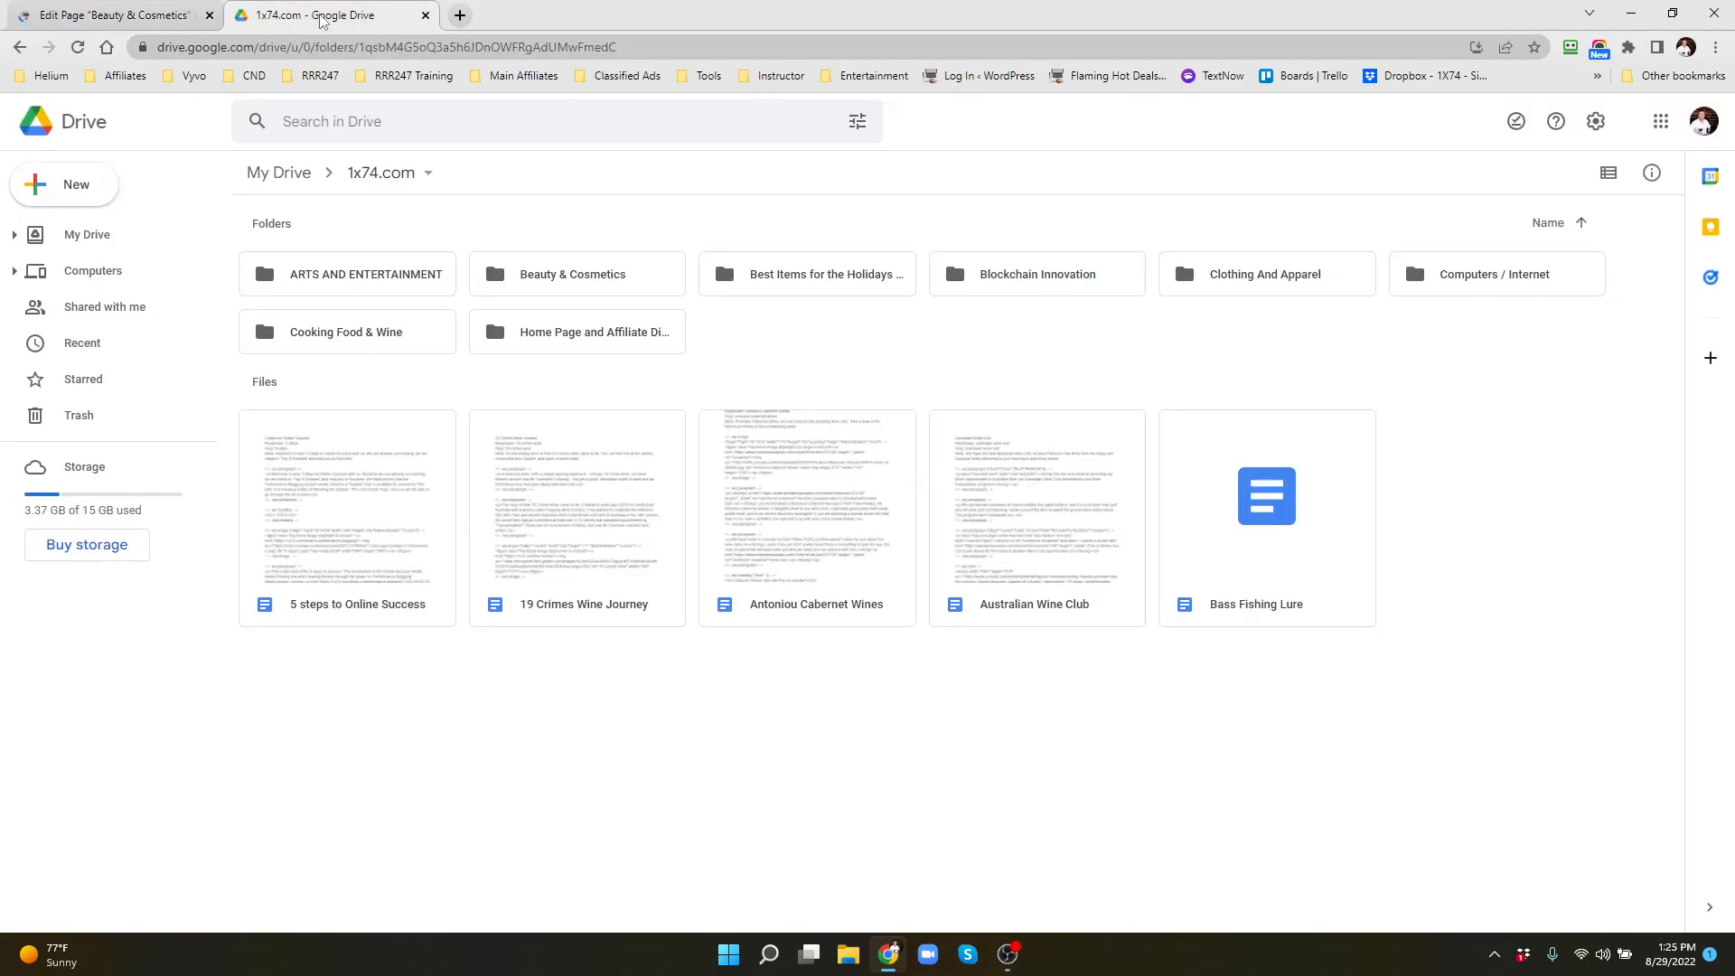
double_click(571, 276)
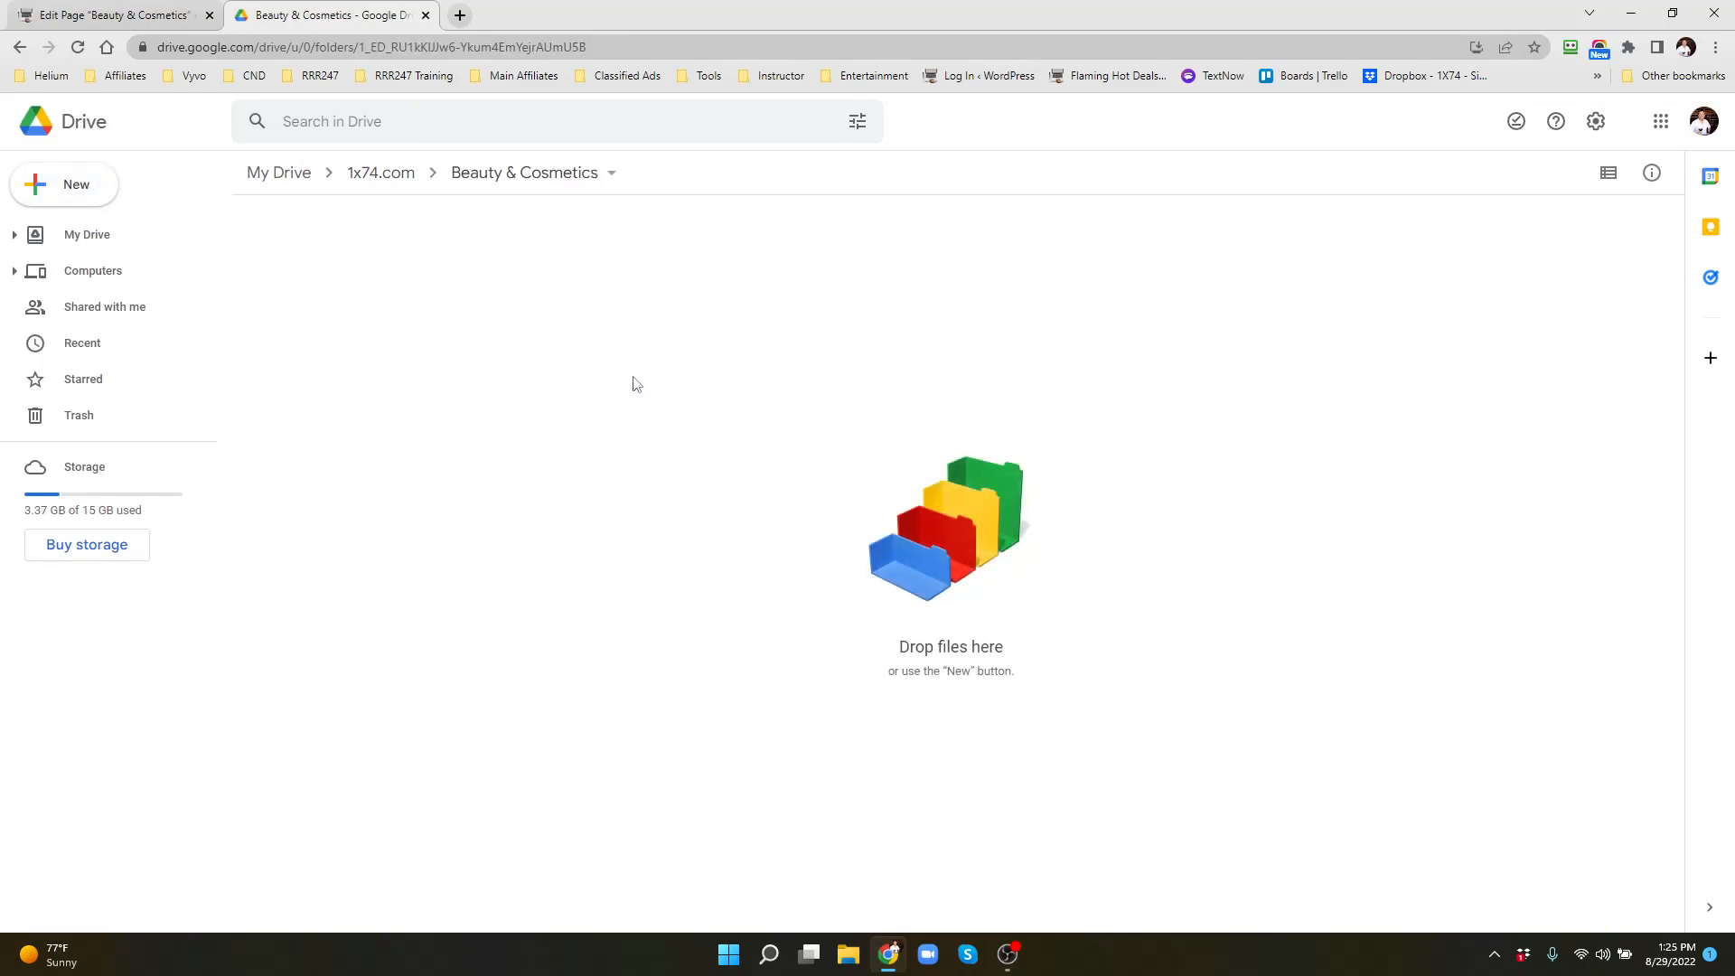
Create a Google Docs document in the Beauty & Cosmetics Drive folder, named with the WordPress page's copied title "Beauty & Cosmetics"
click(101, 24)
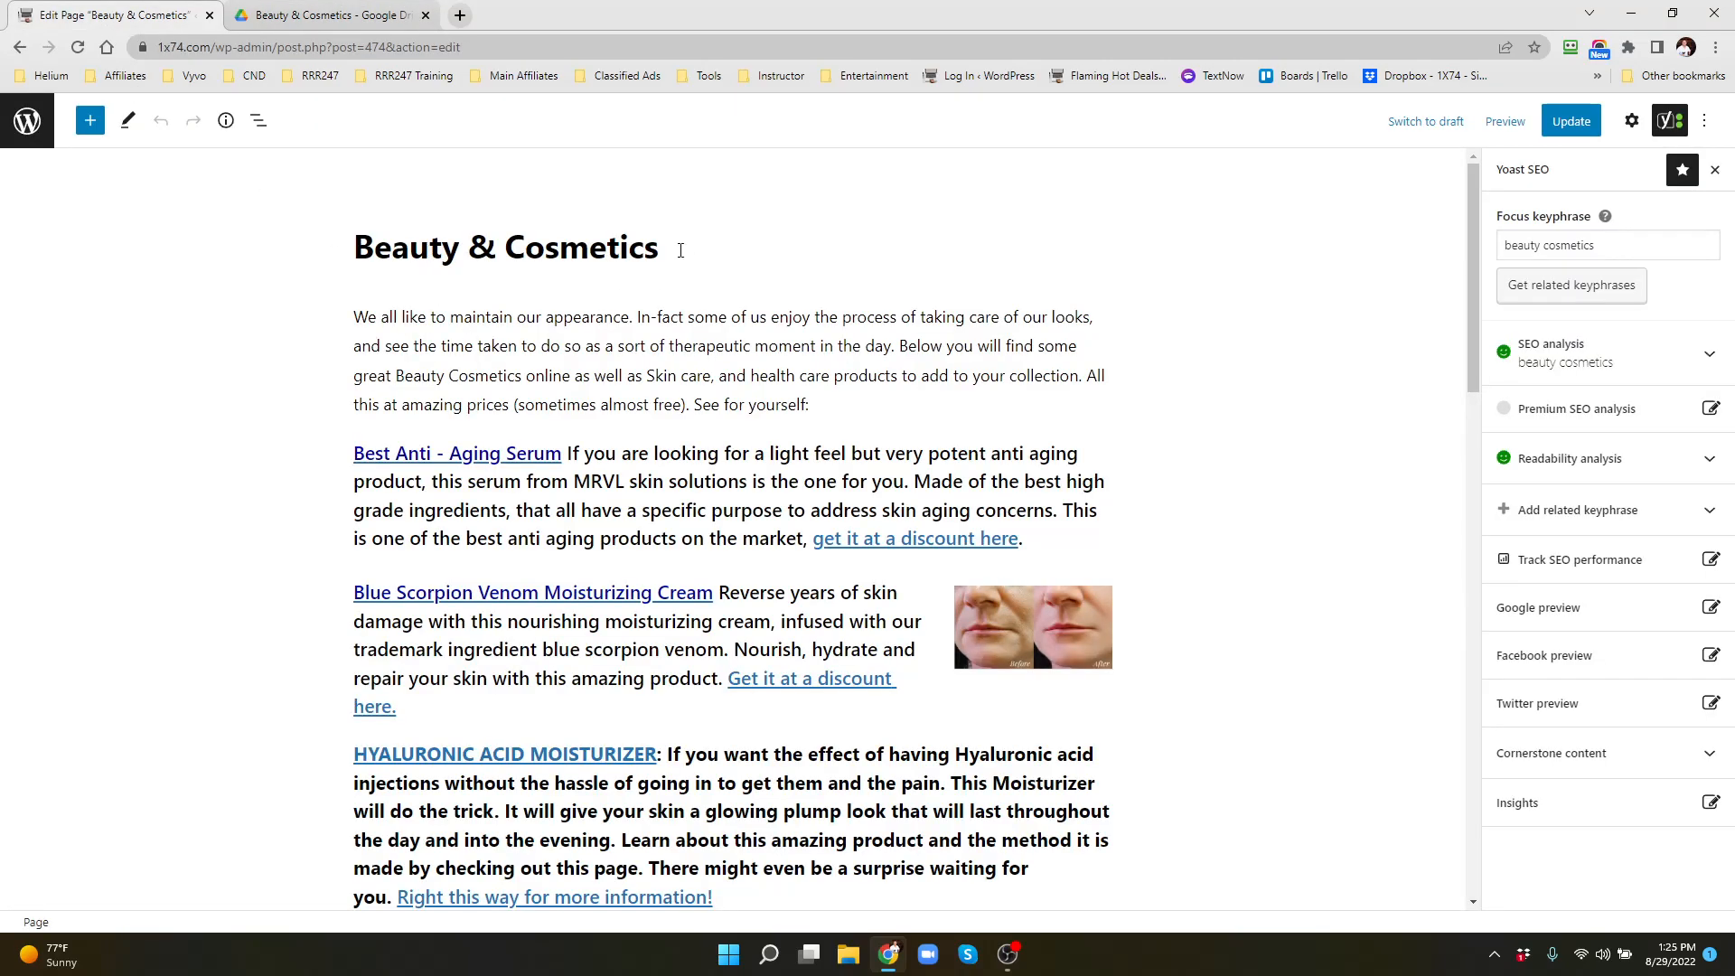
drag(670, 251, 360, 244)
key(ctrl+c)
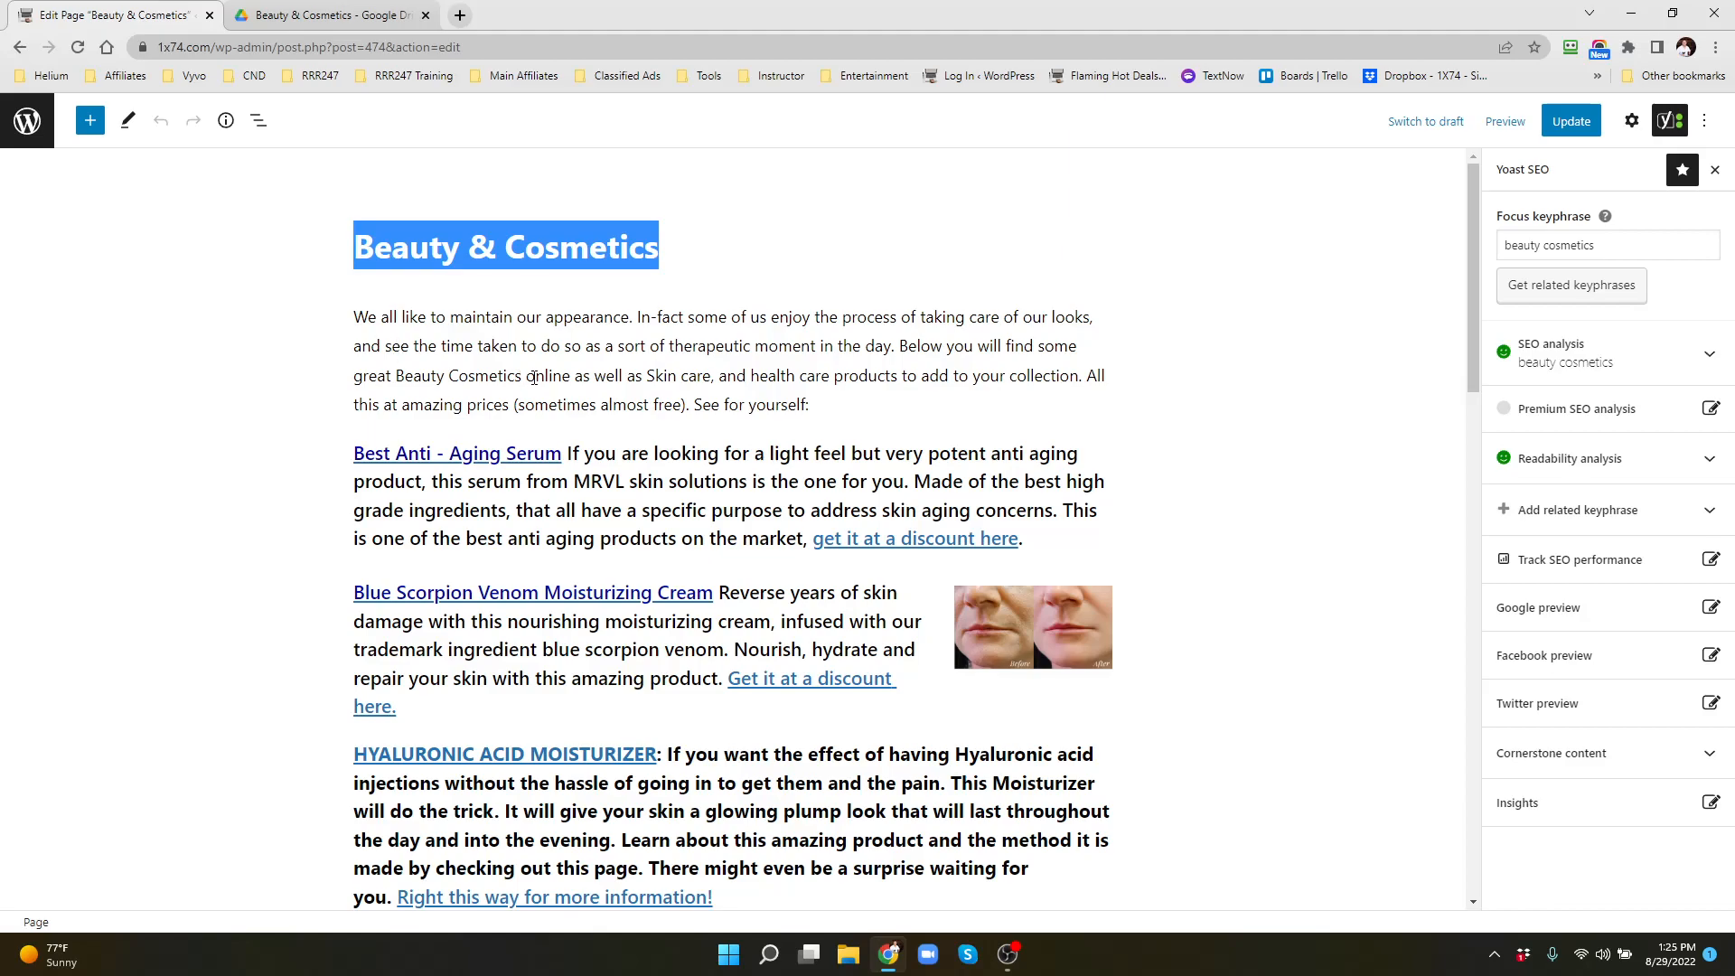
click(380, 16)
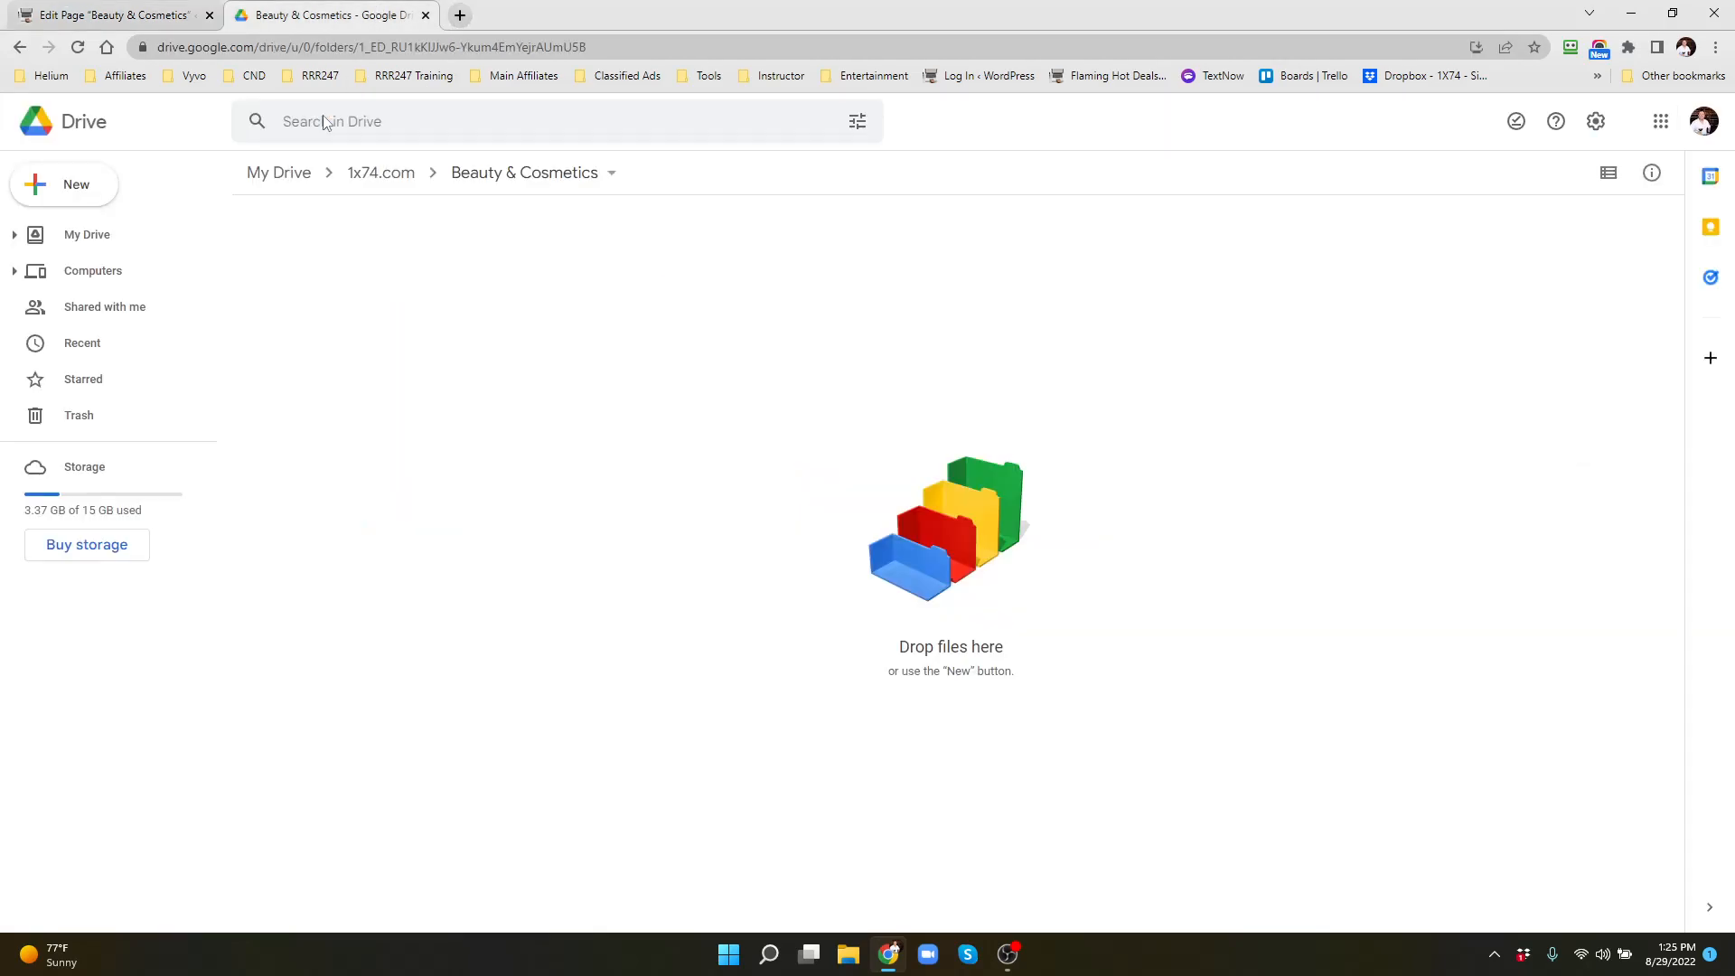
click(81, 187)
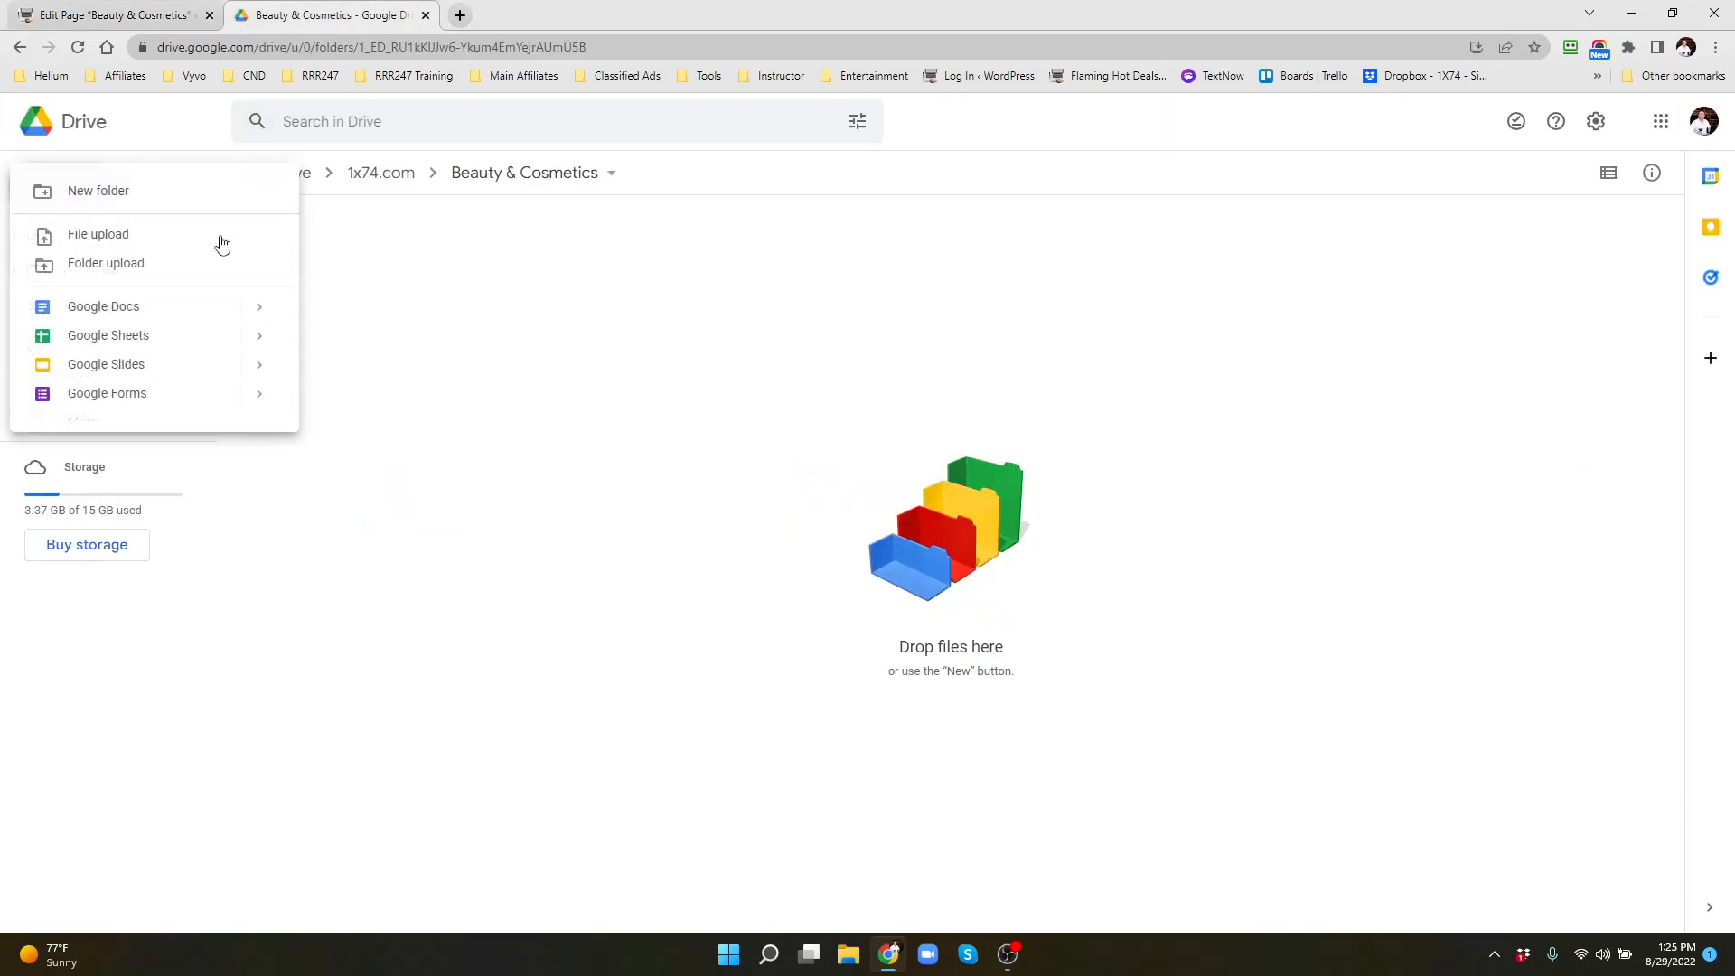
click(136, 308)
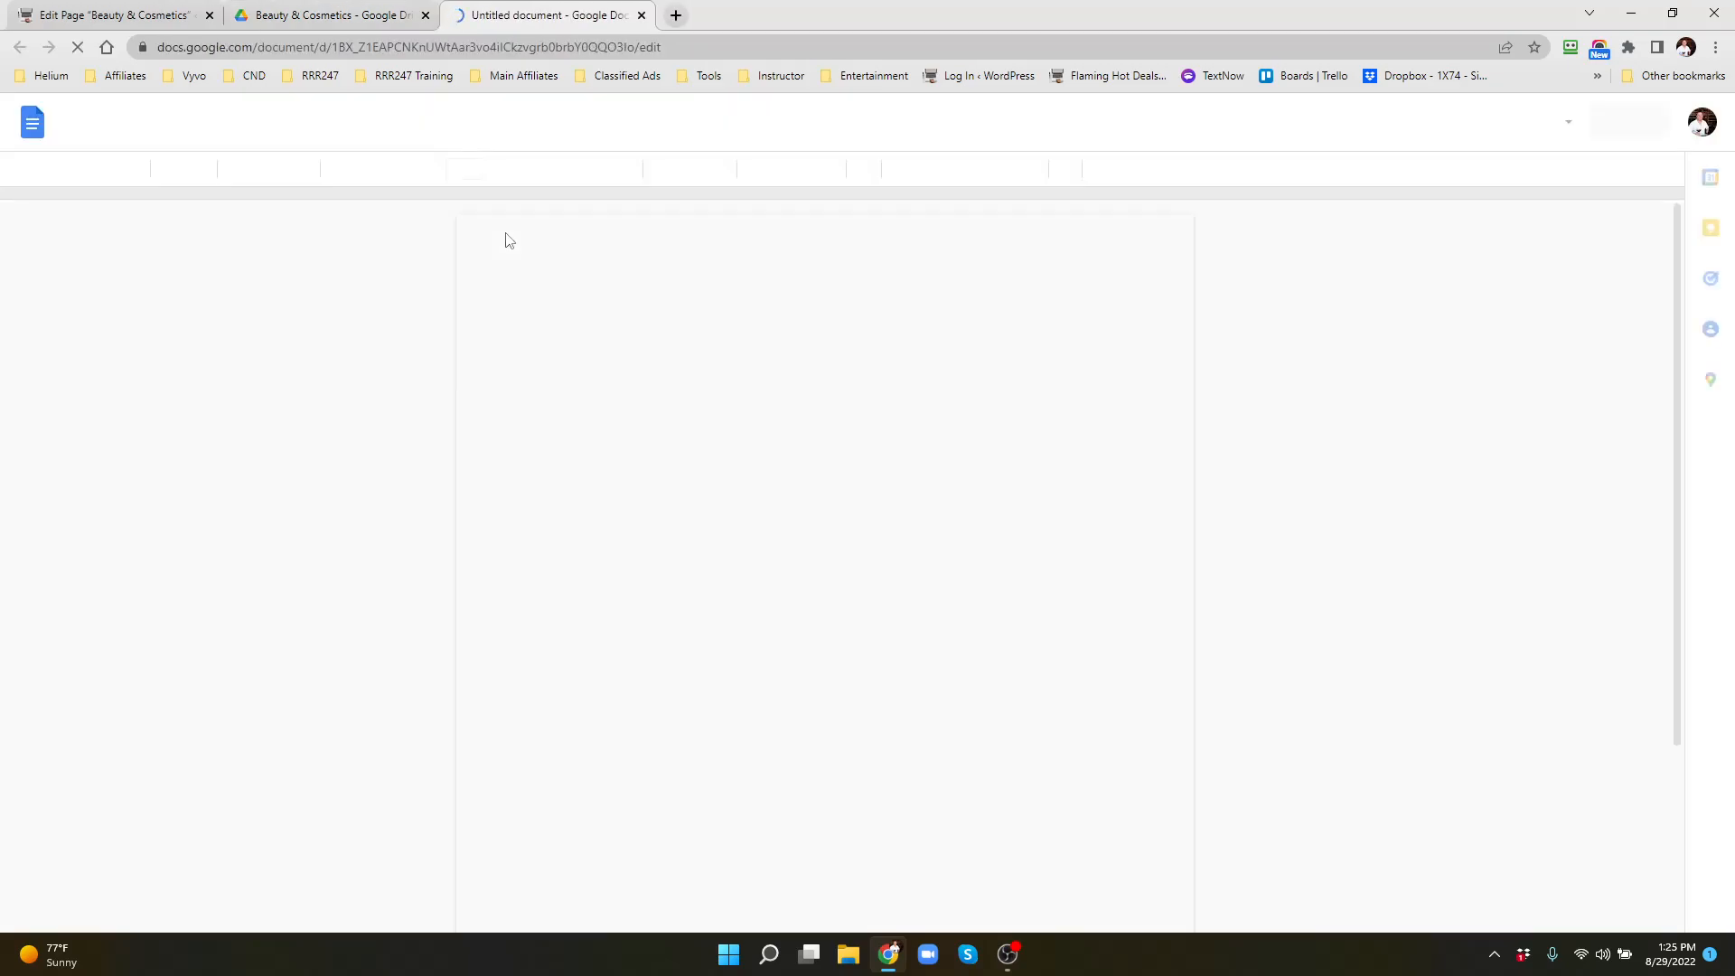
click(165, 113)
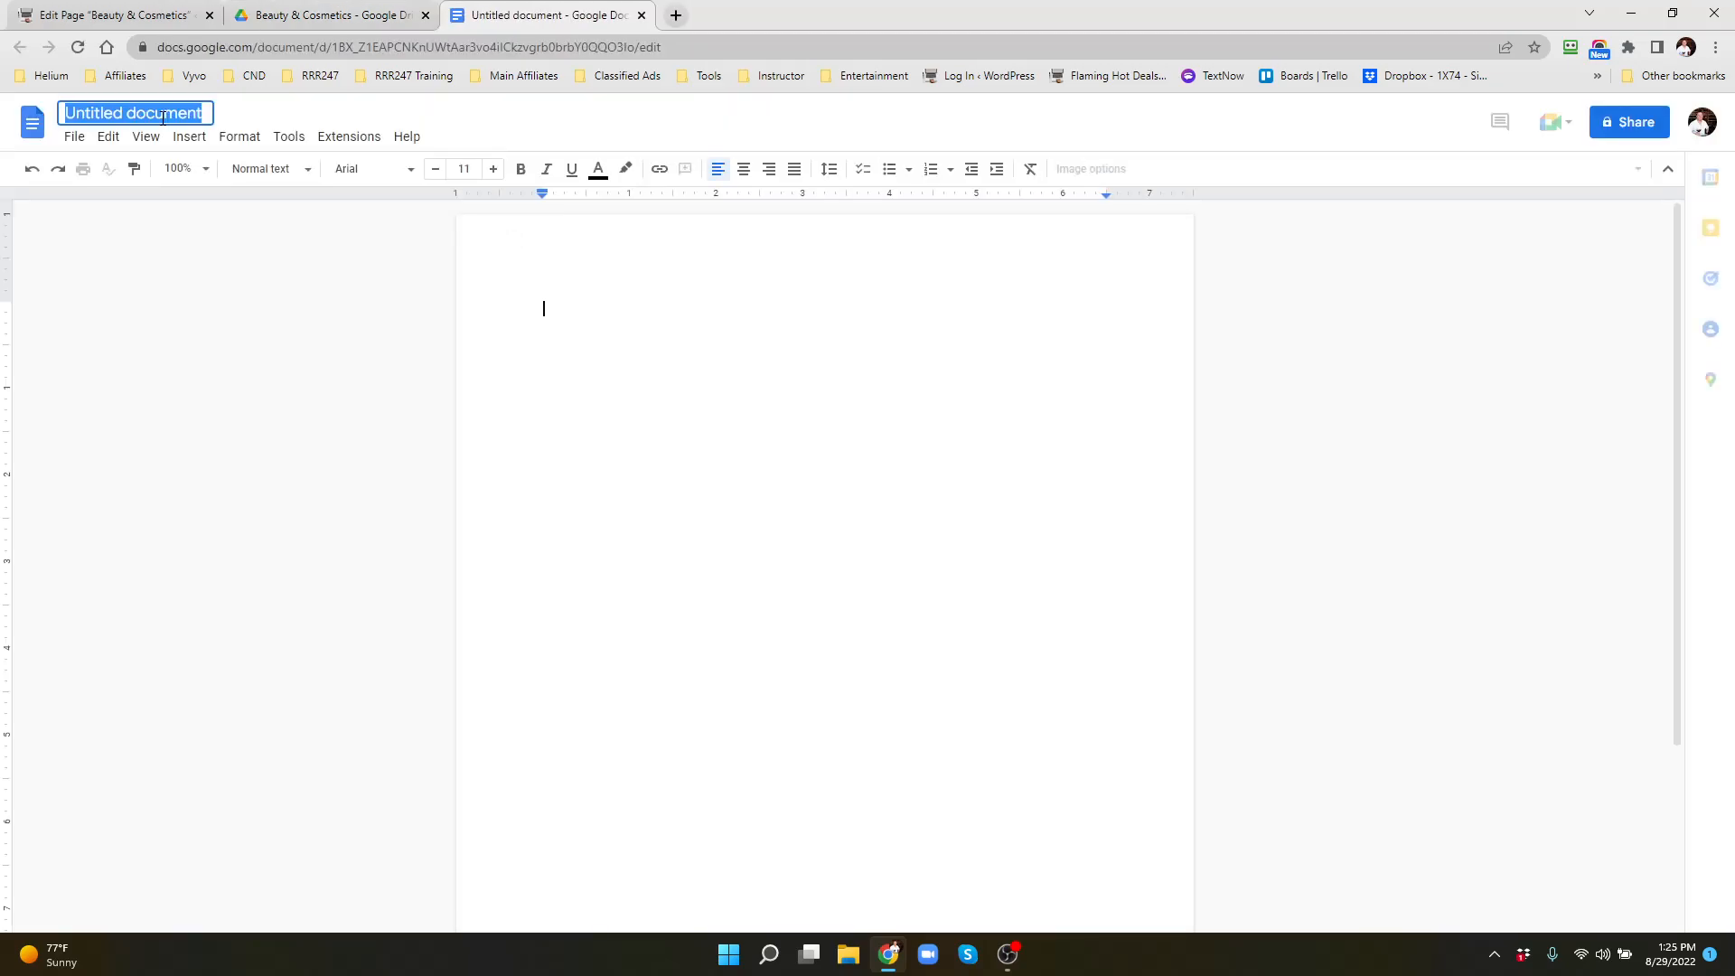
key(ctrl+v)
Add the title "Beauty & Cosmetics" to the document body, followed by the lines "Keyphrase:", "Slug:" and "Meta:"
click(544, 306)
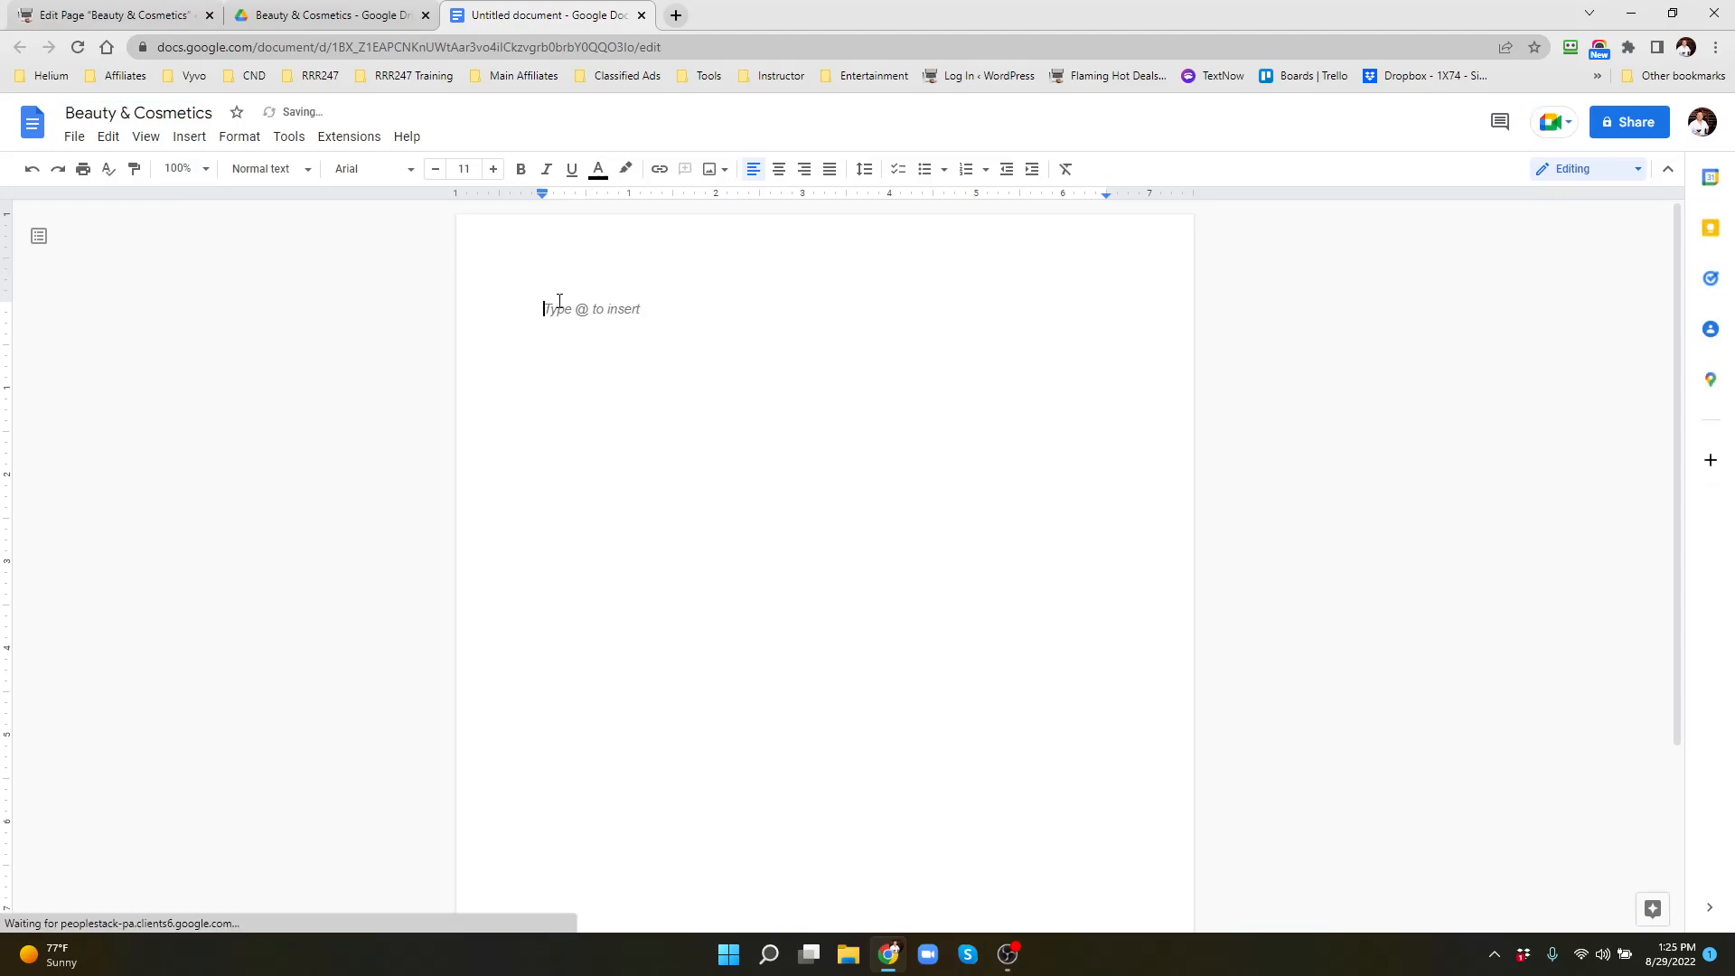
key(ctrl+v)
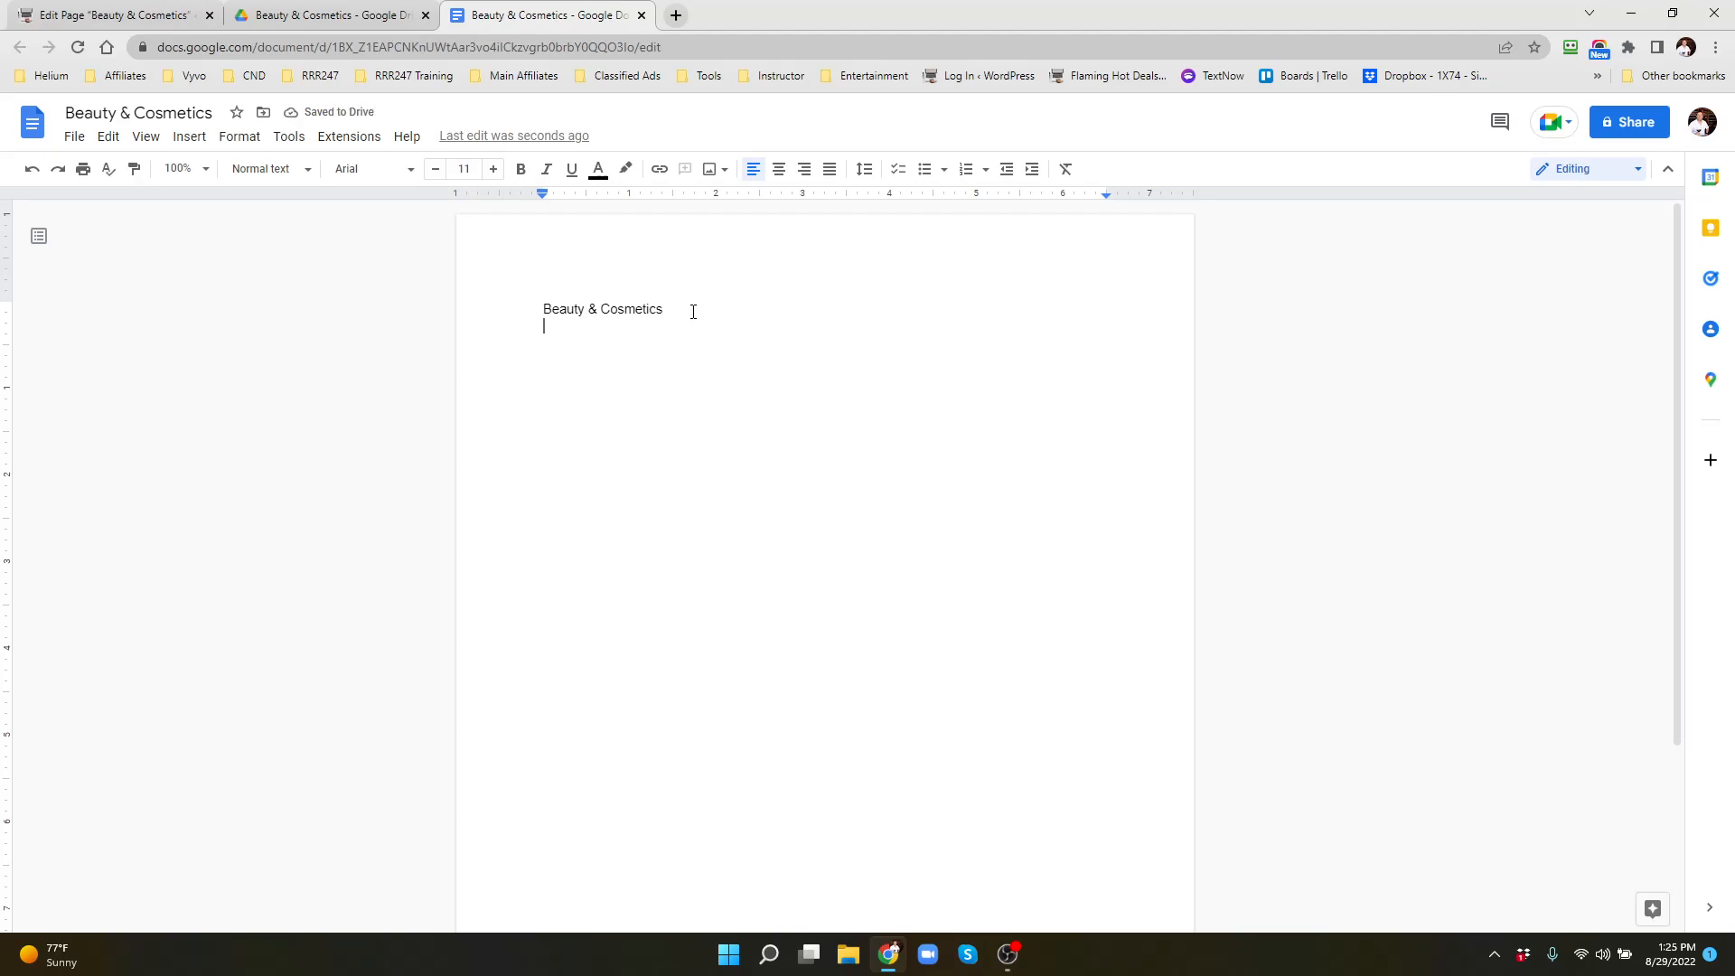
text(Keyp)
text(Slug:)
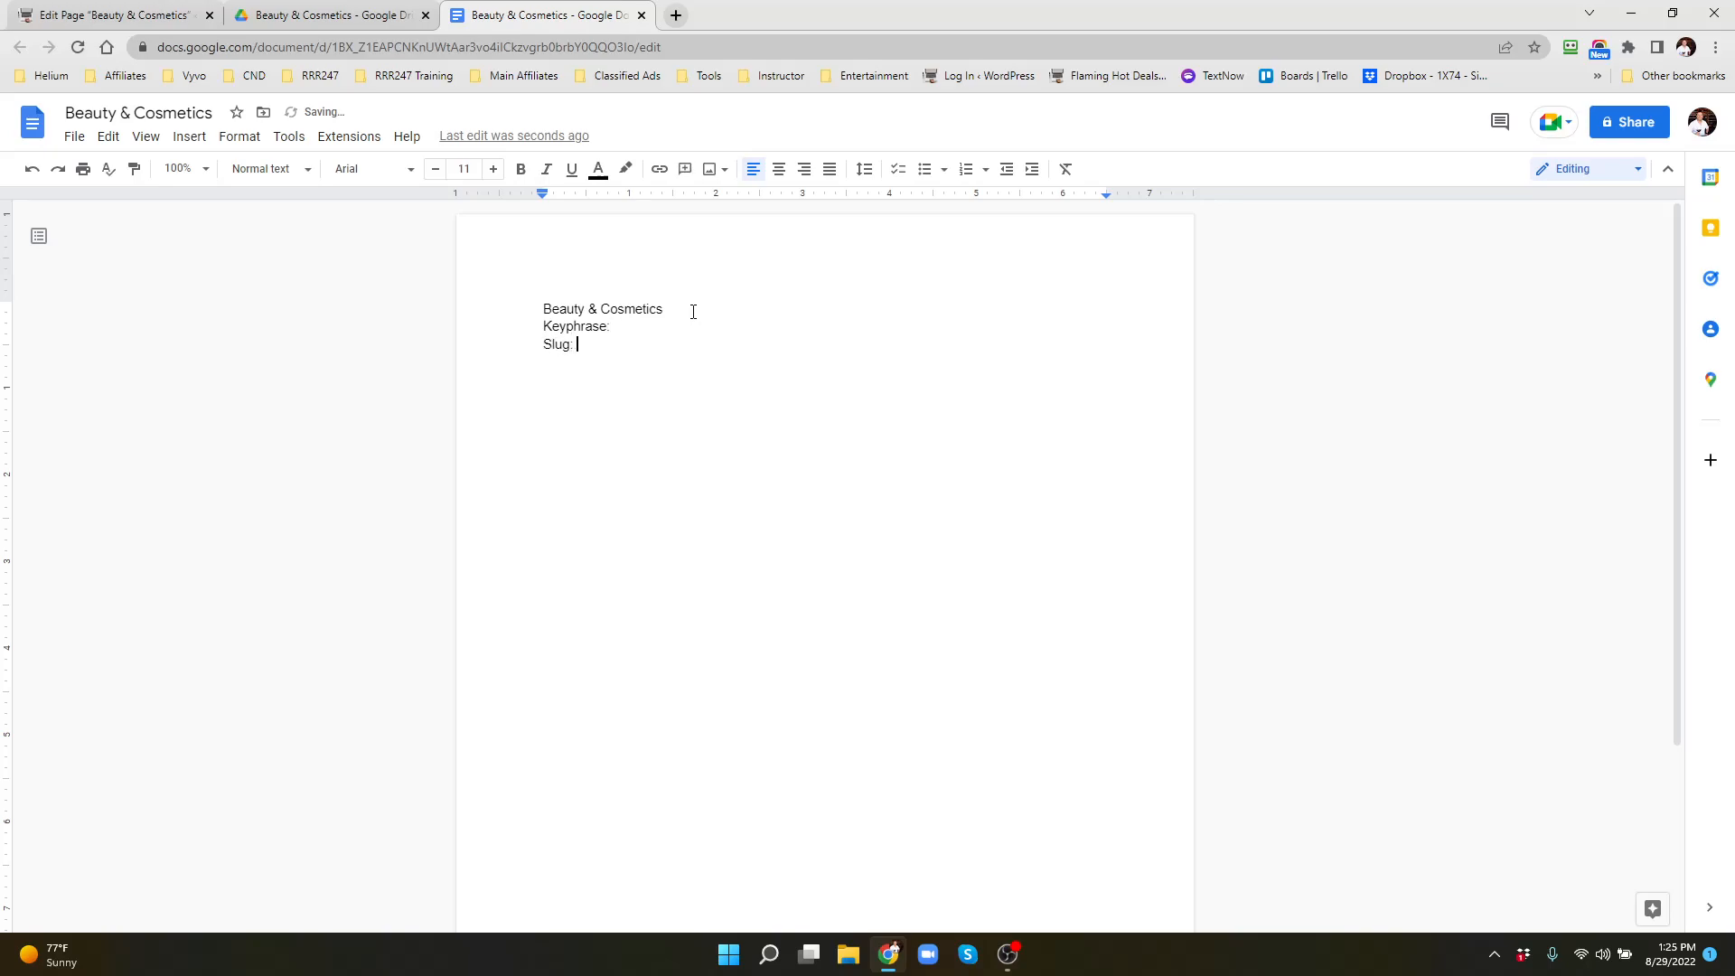
text(Meta:)
Copy the focus keyphrase "beauty cosmetics" from the WordPress page's Yoast SEO settings to the document's Keyphrase line
click(127, 19)
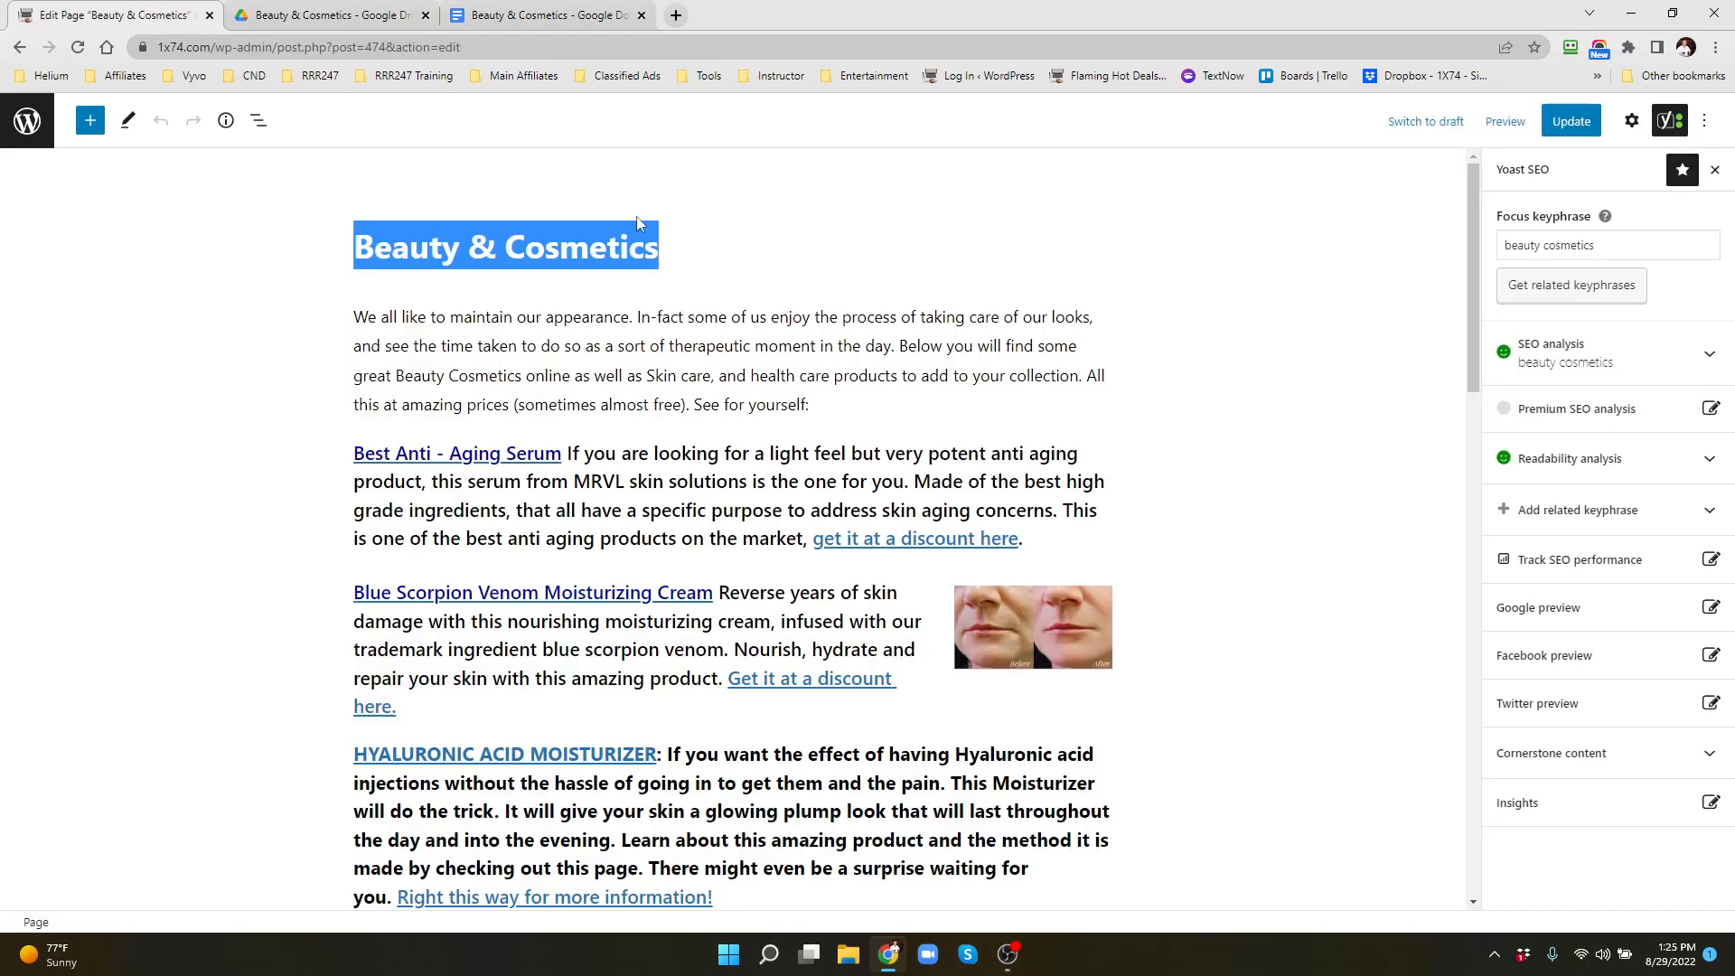
triple_click(1610, 244)
key(ctrl+c)
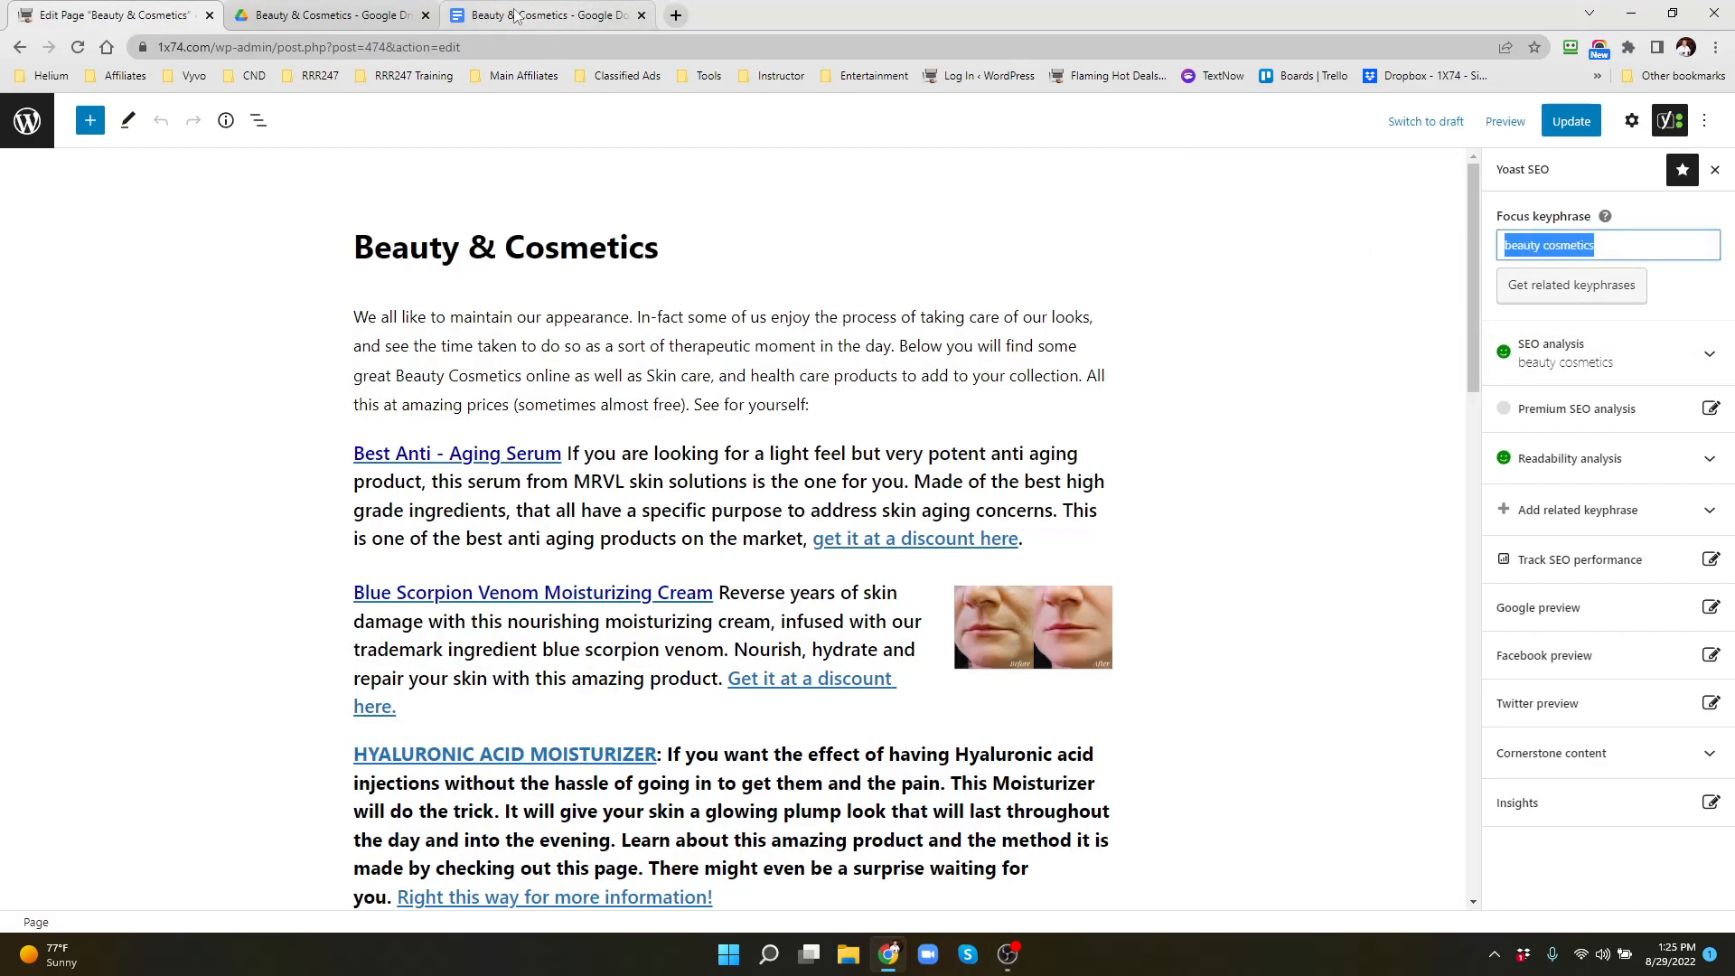
click(542, 16)
double_click(628, 329)
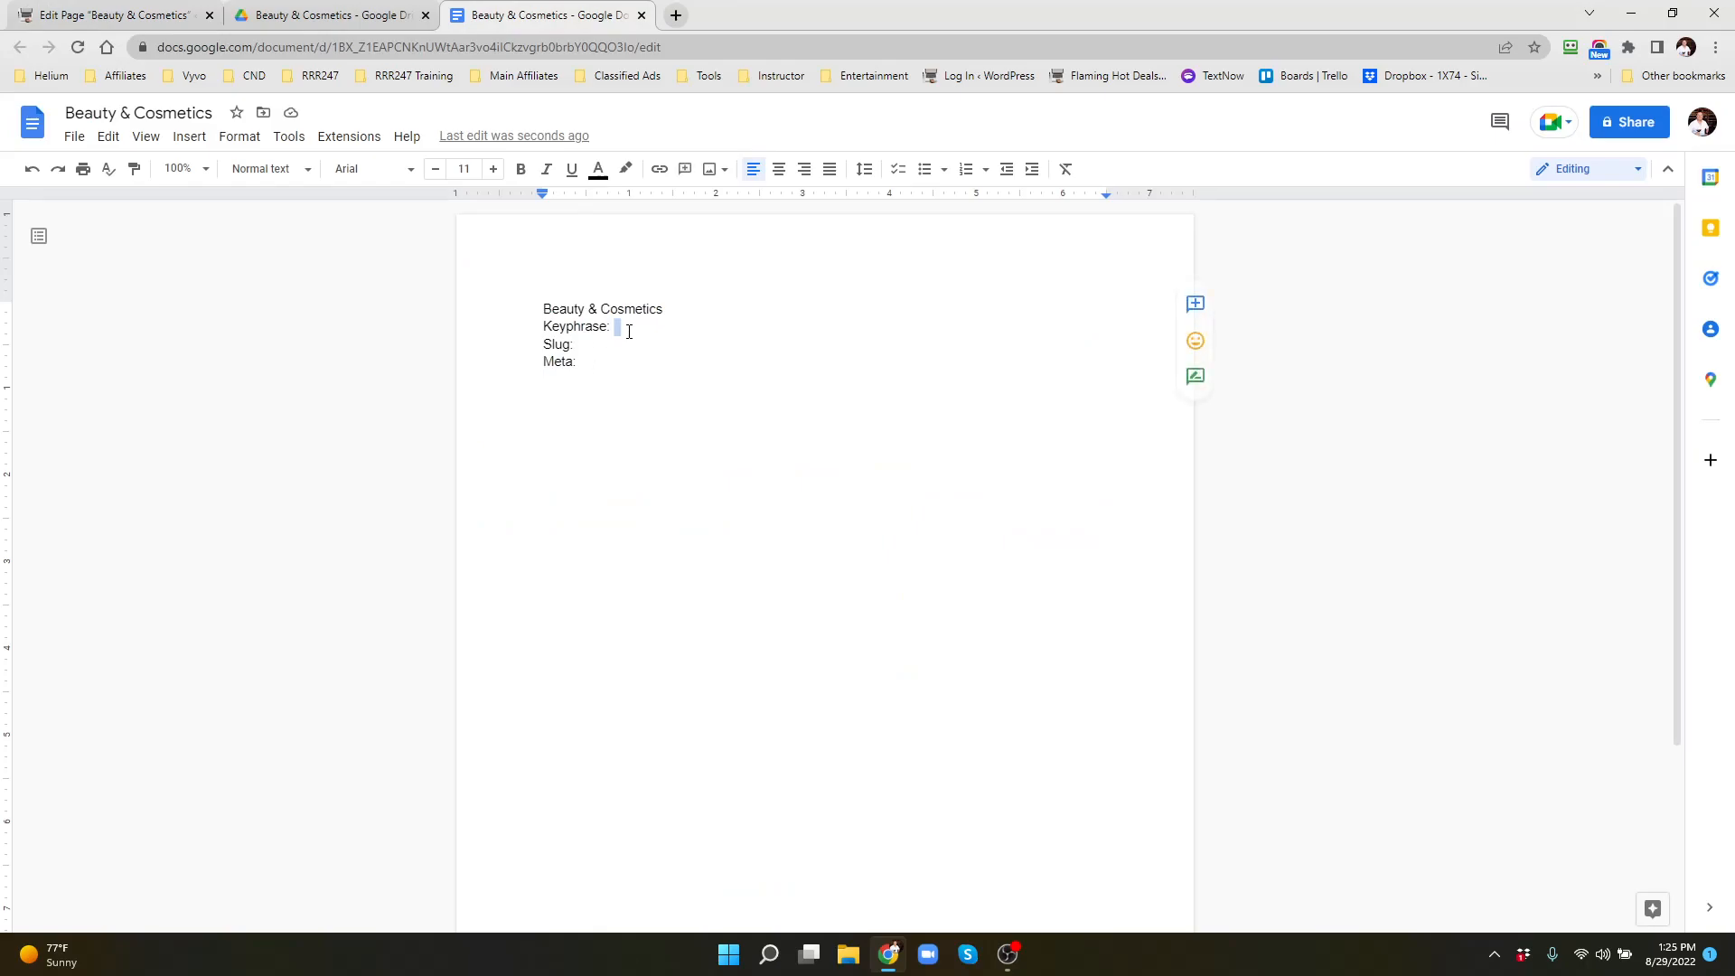
click(633, 335)
key(ctrl+v)
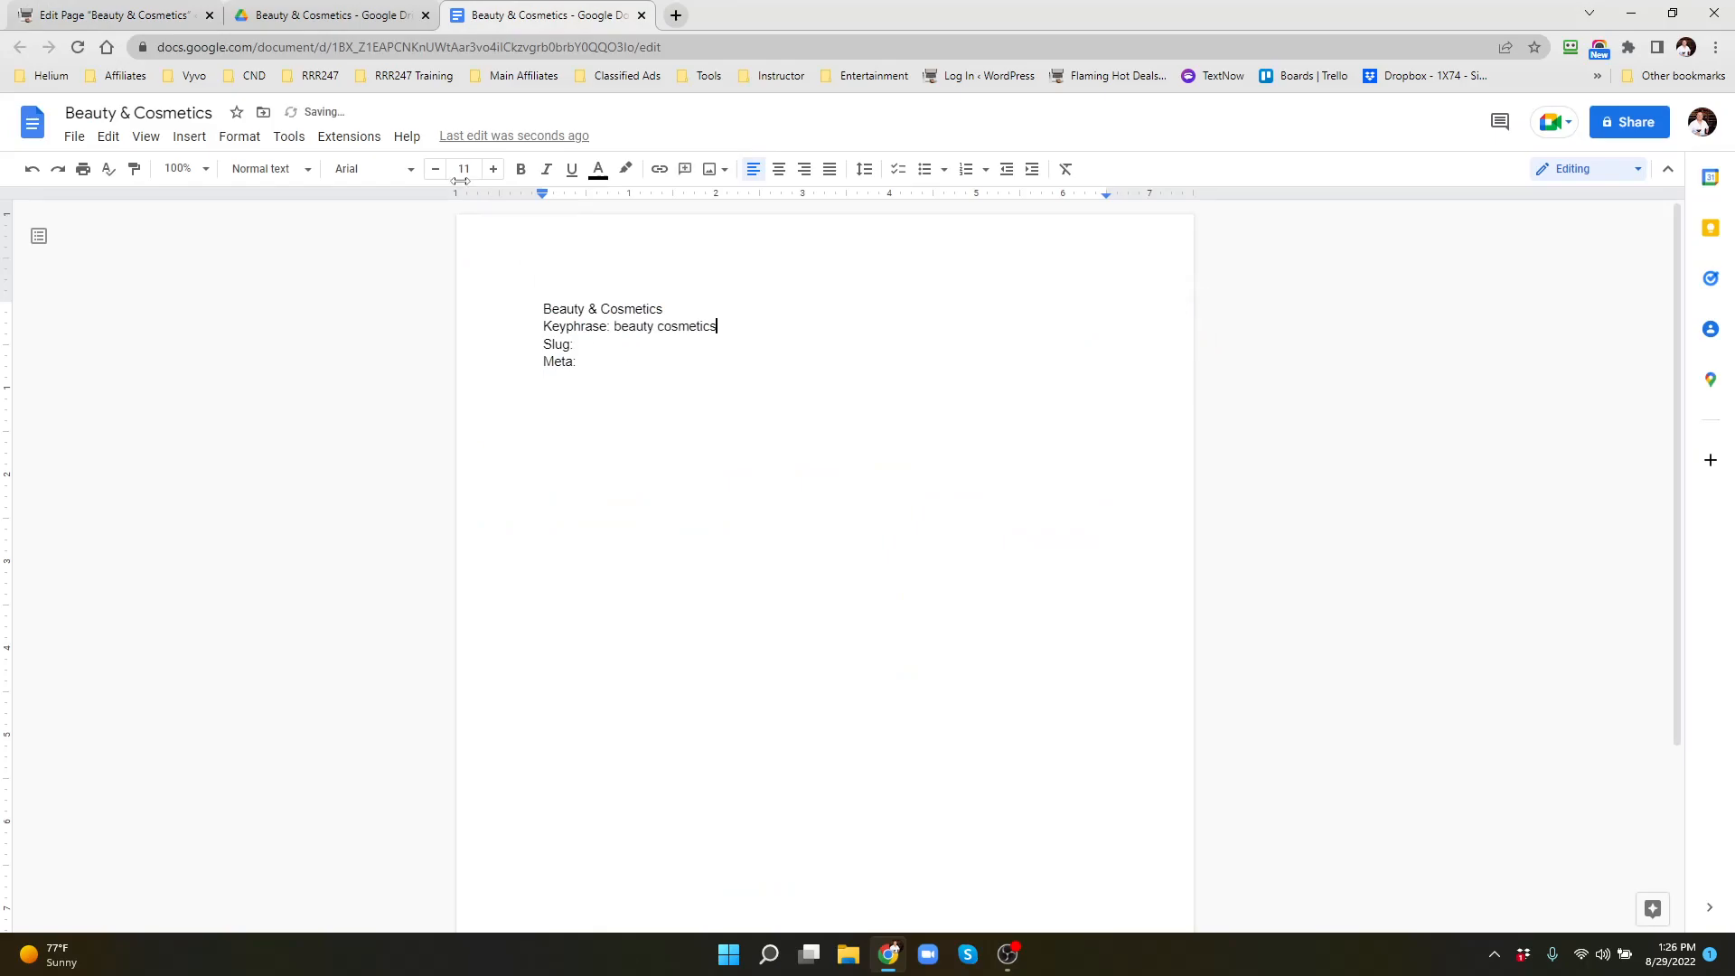
Copy the slug "beauty-cosmetics" from the WordPress page's Yoast SEO settings to the document's Slug line
click(113, 15)
scroll(551, 397, down, 1)
scroll(552, 397, down, 10)
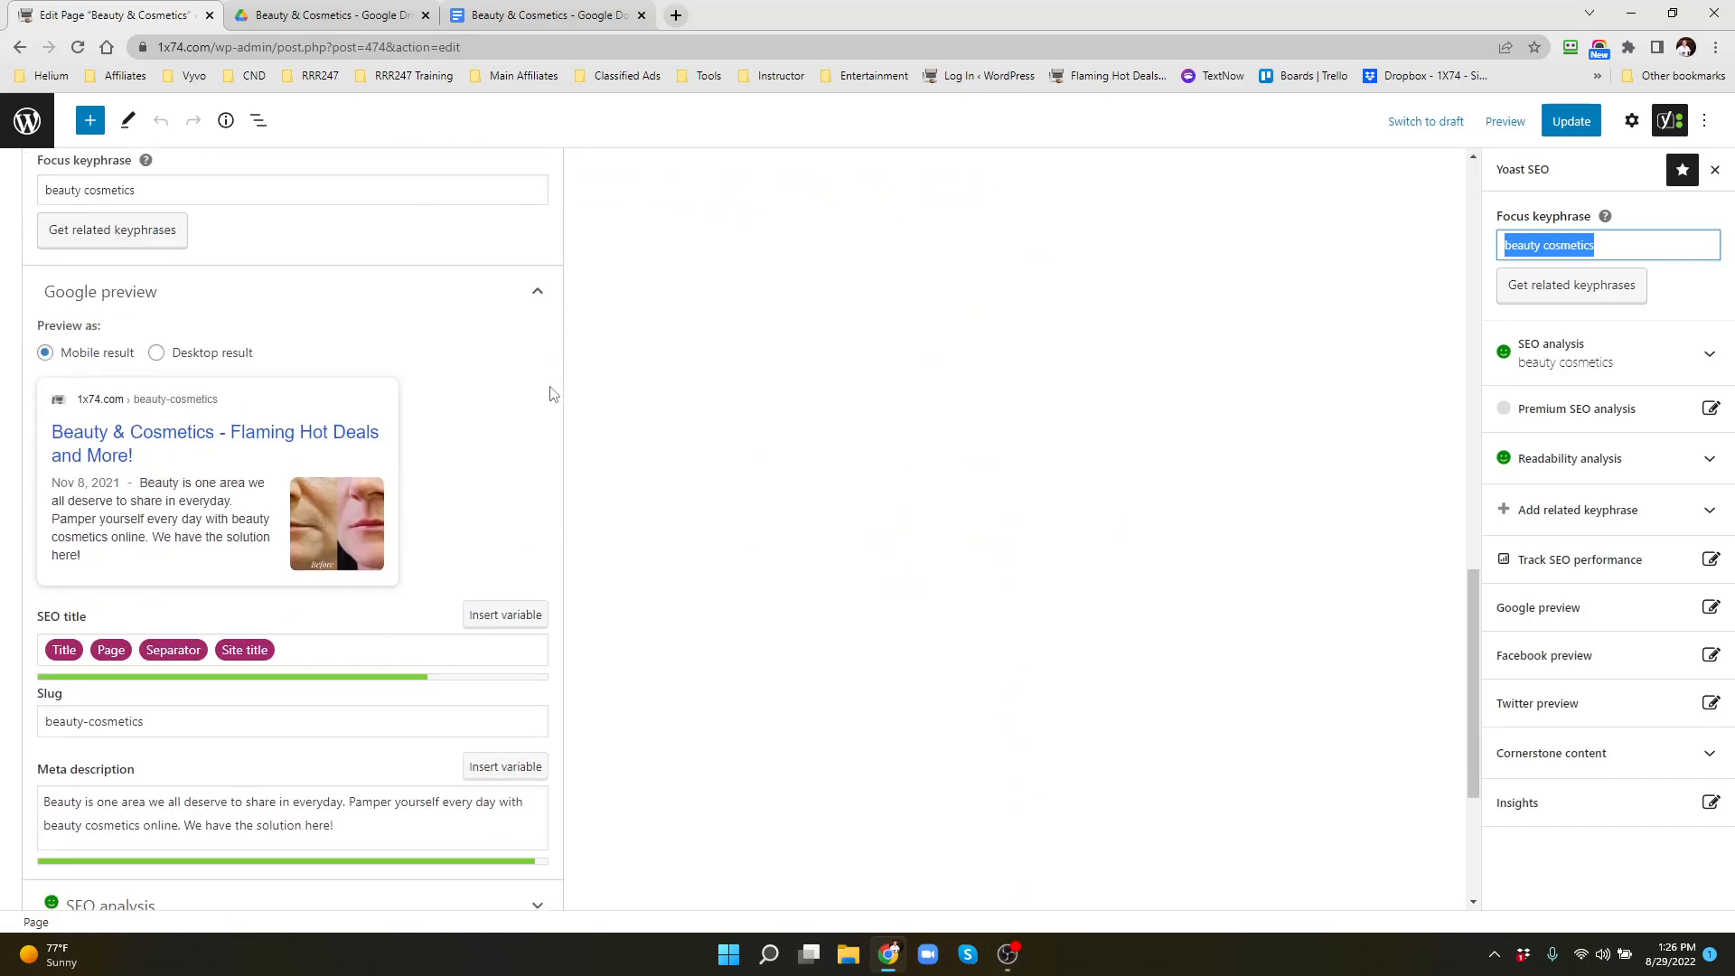
scroll(456, 387, down, 4)
click(146, 406)
drag(147, 406, 37, 406)
key(ctrl+c)
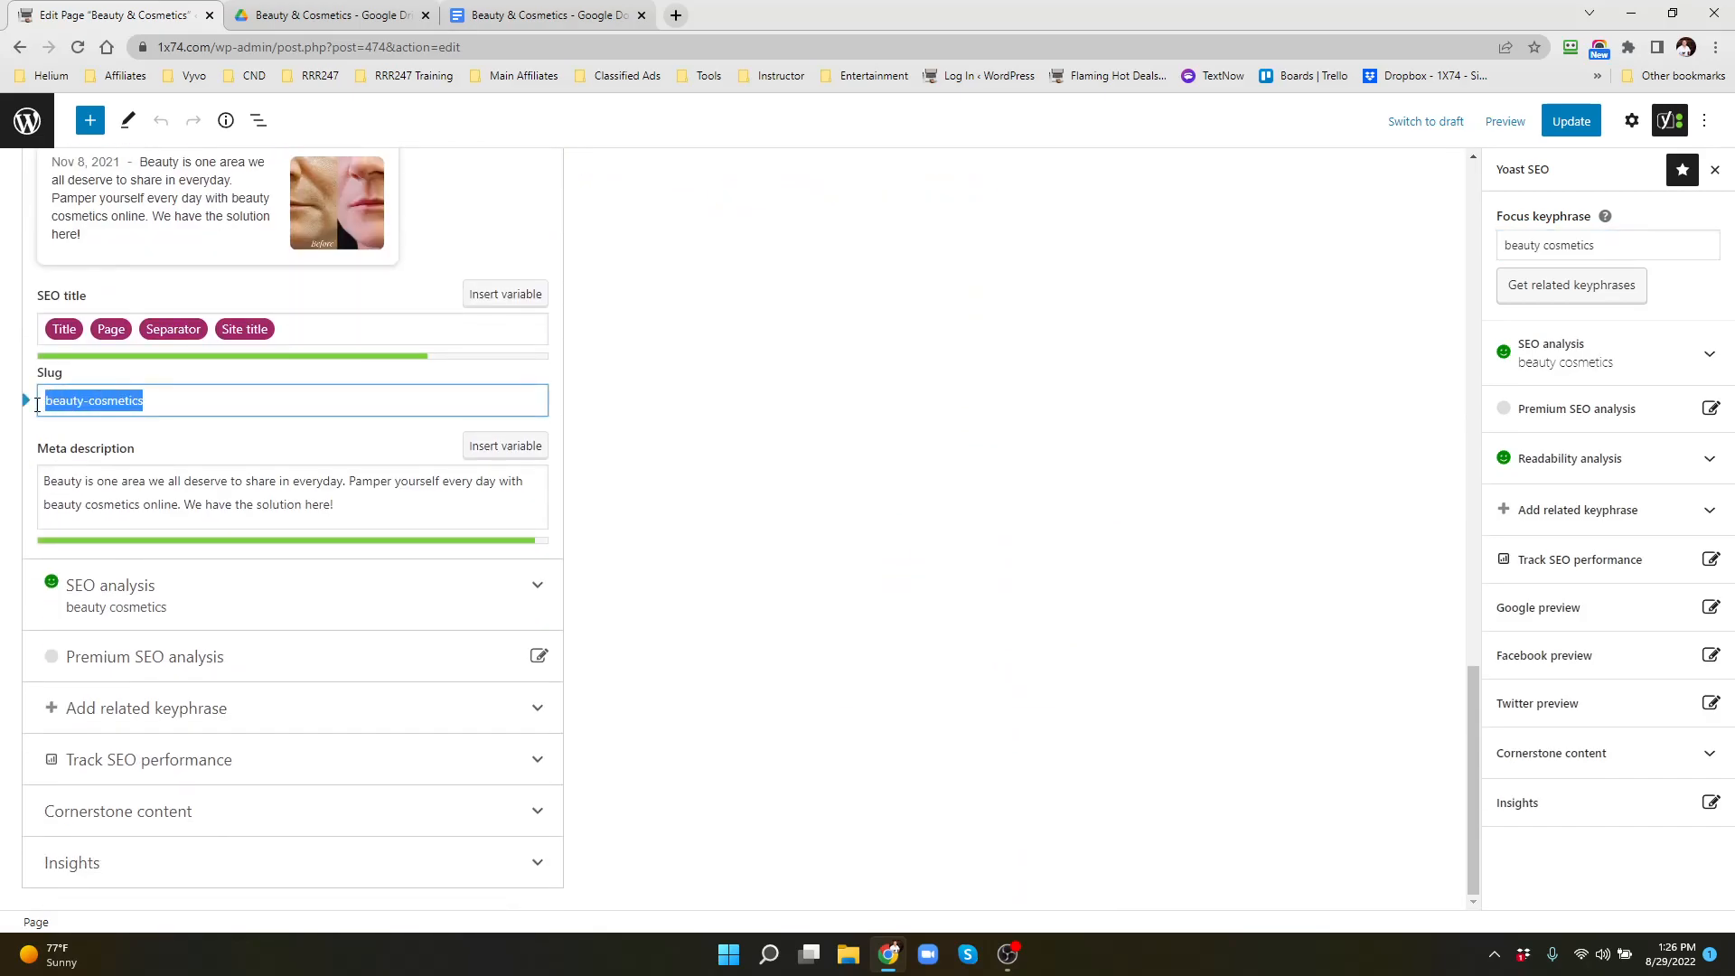
click(542, 16)
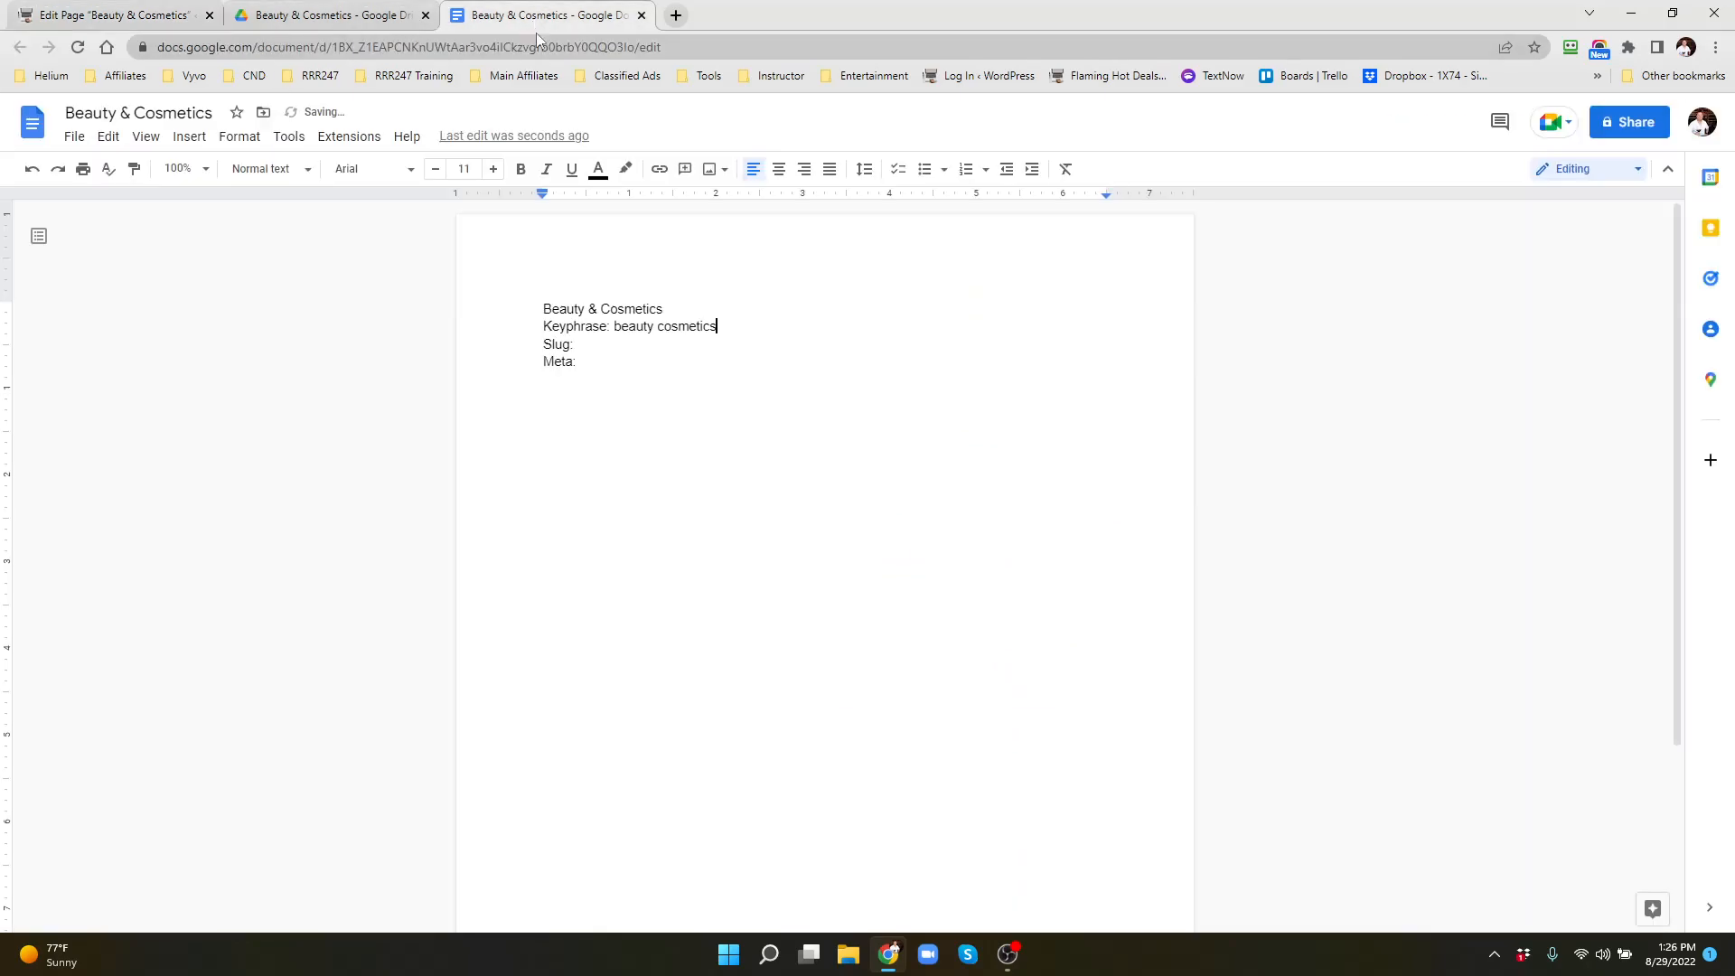
key(ctrl+v)
Copy the page's full meta description from the Yoast SEO settings to the document's Meta line
click(110, 15)
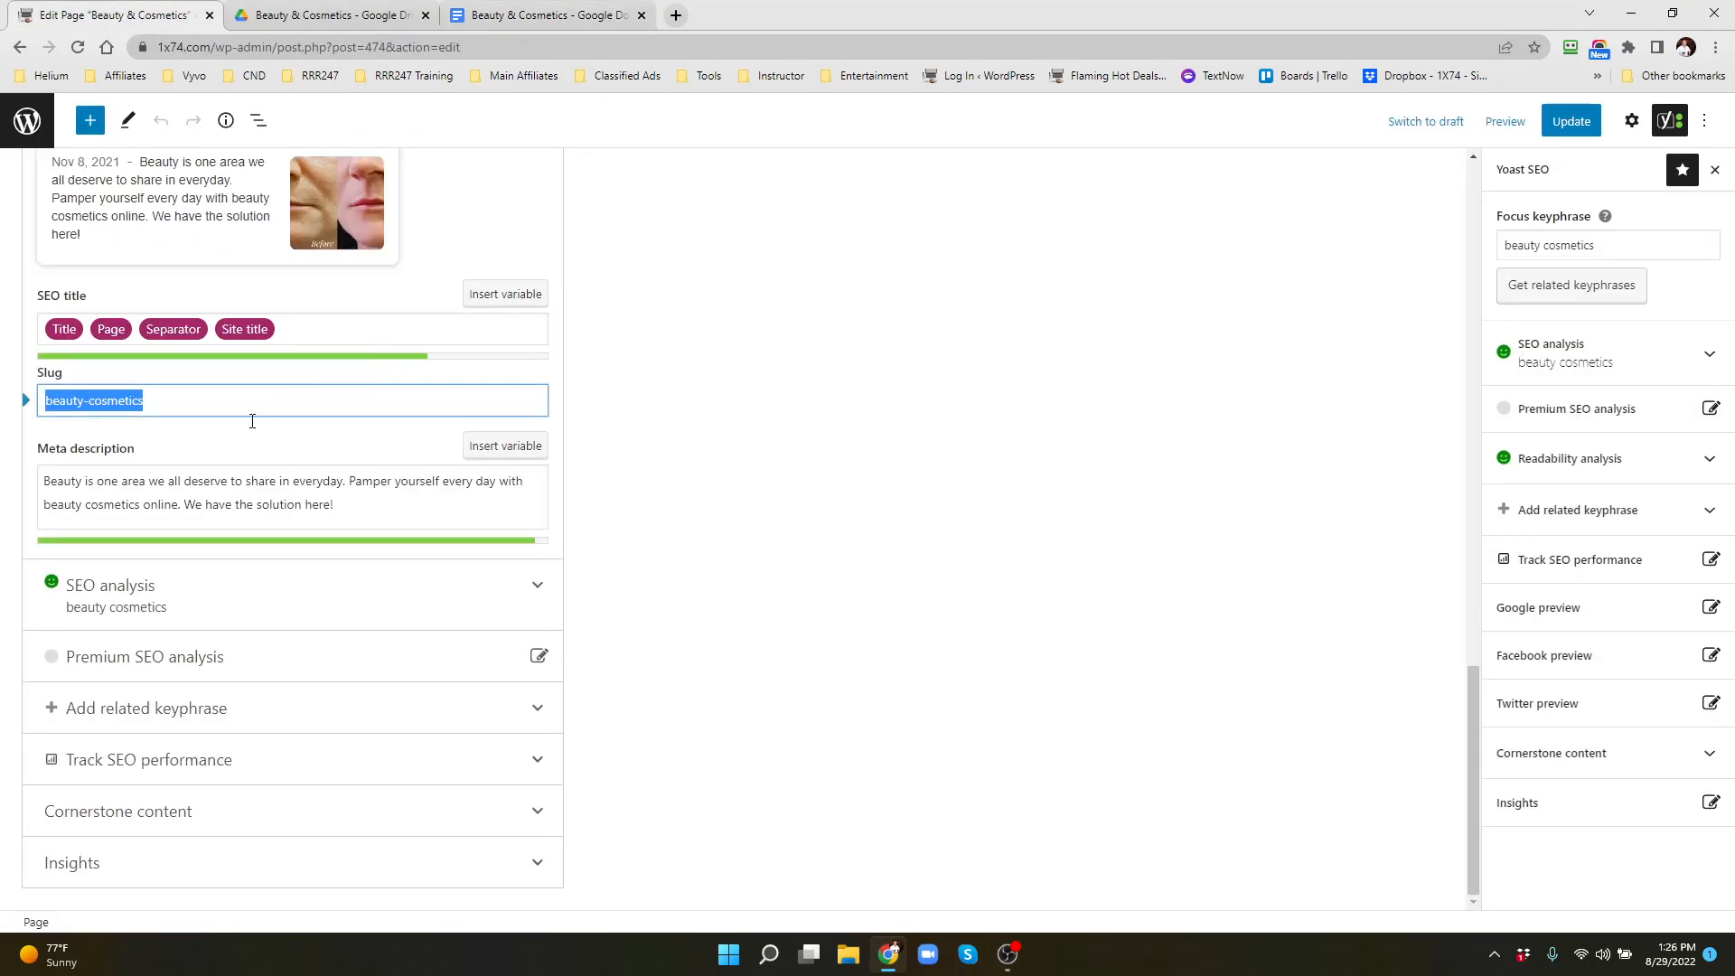
drag(42, 483, 128, 482)
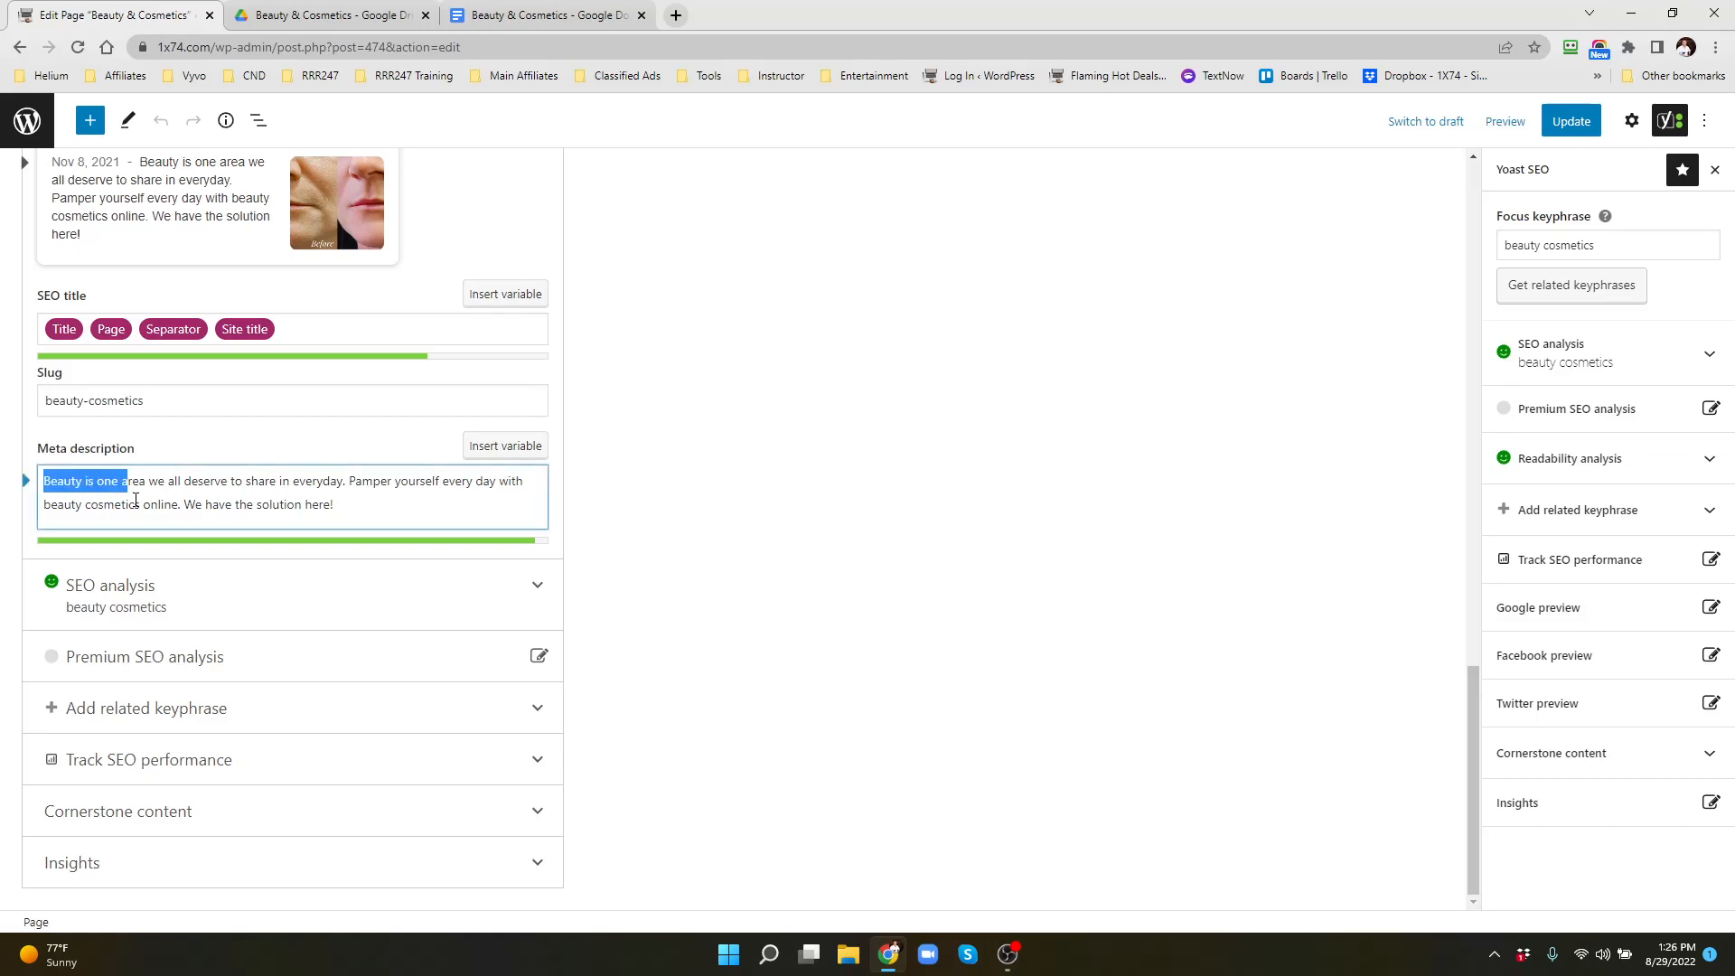
drag(333, 507, 44, 473)
key(ctrl+c)
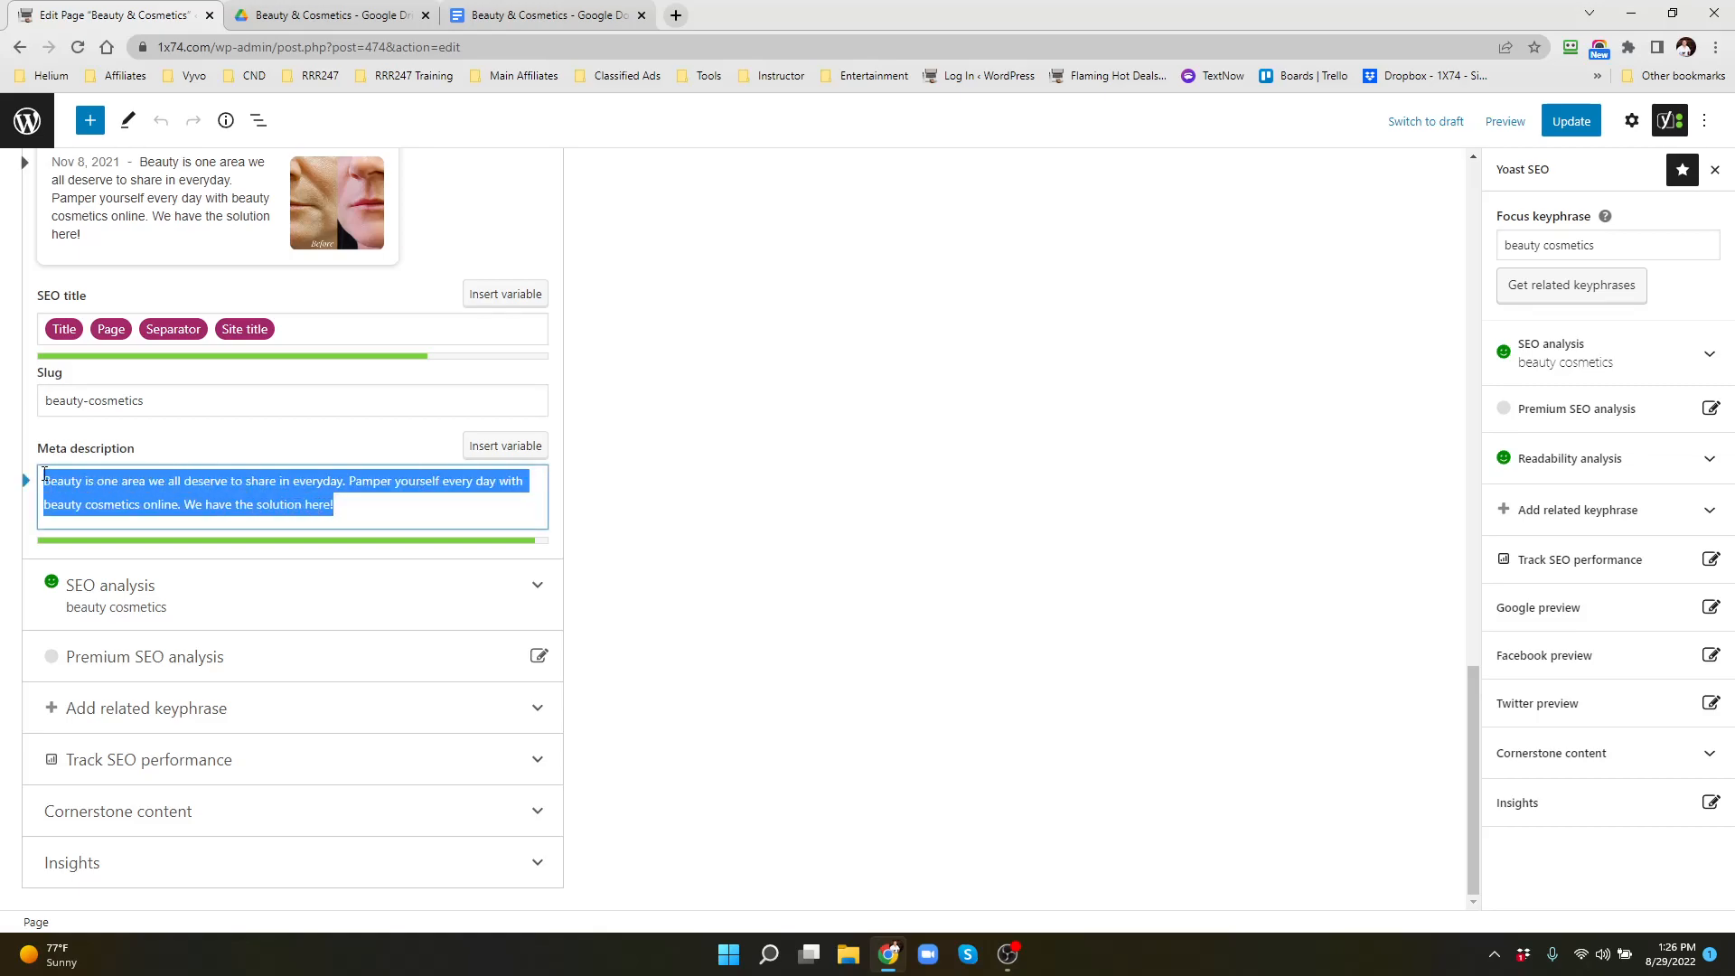
click(543, 15)
click(604, 370)
key(ctrl+v)
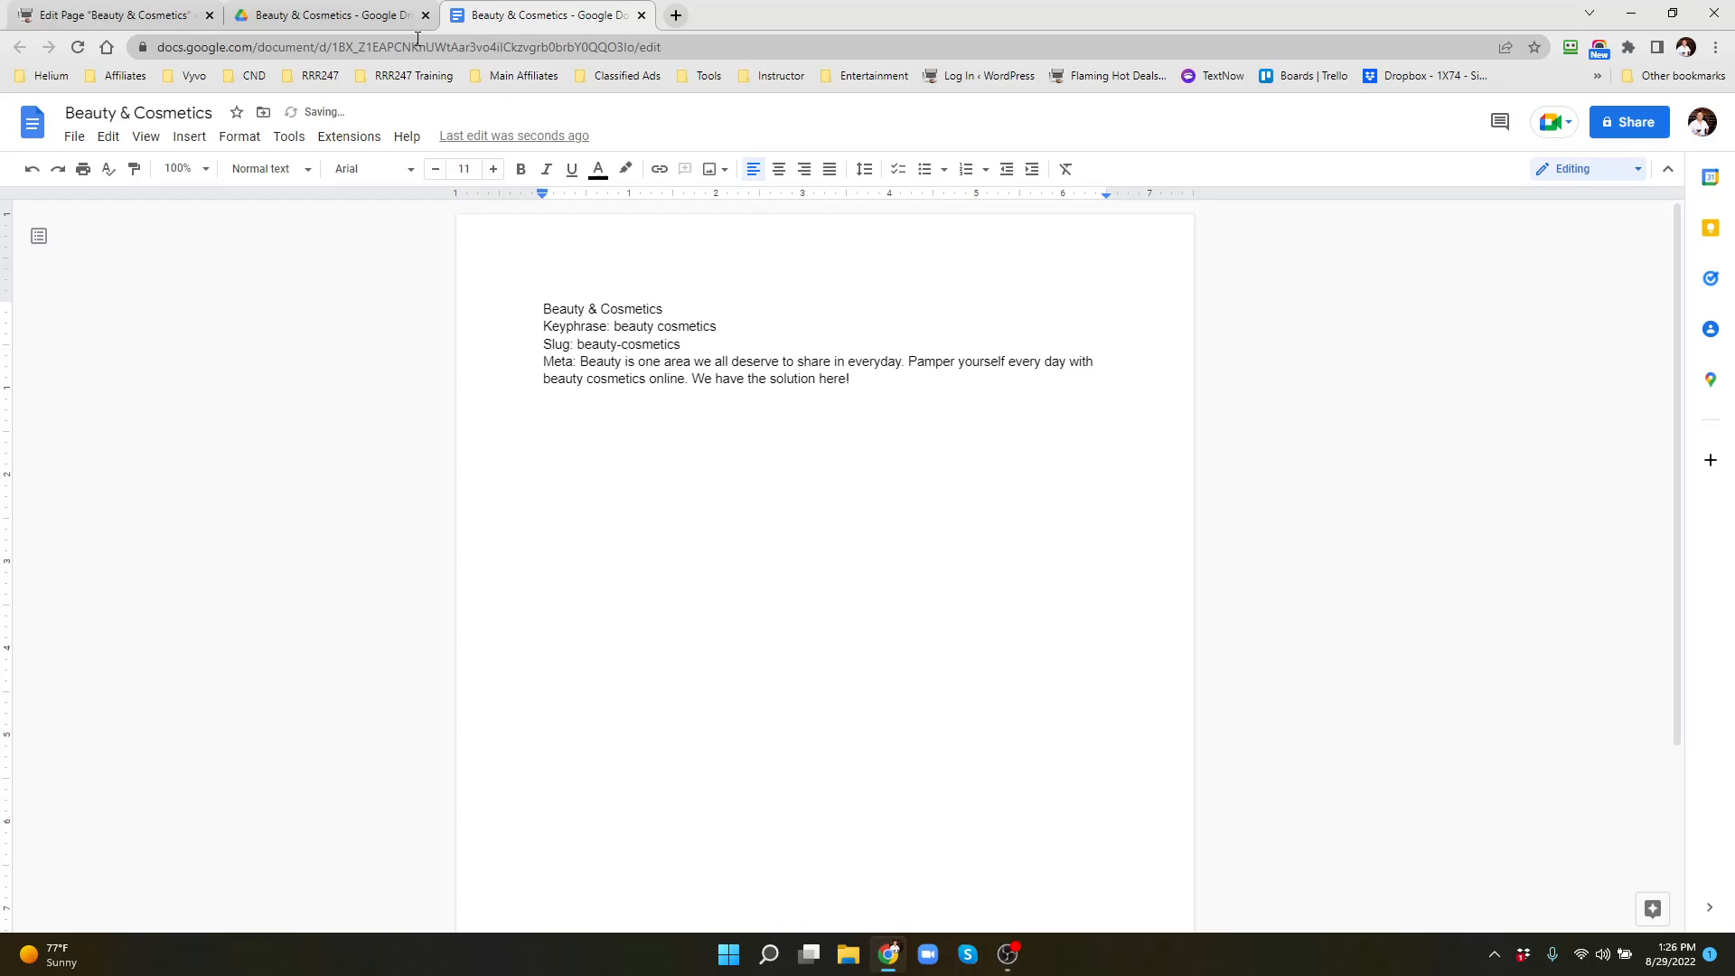
Switch the WordPress page "Beauty & Cosmetics" to the code editor
click(109, 15)
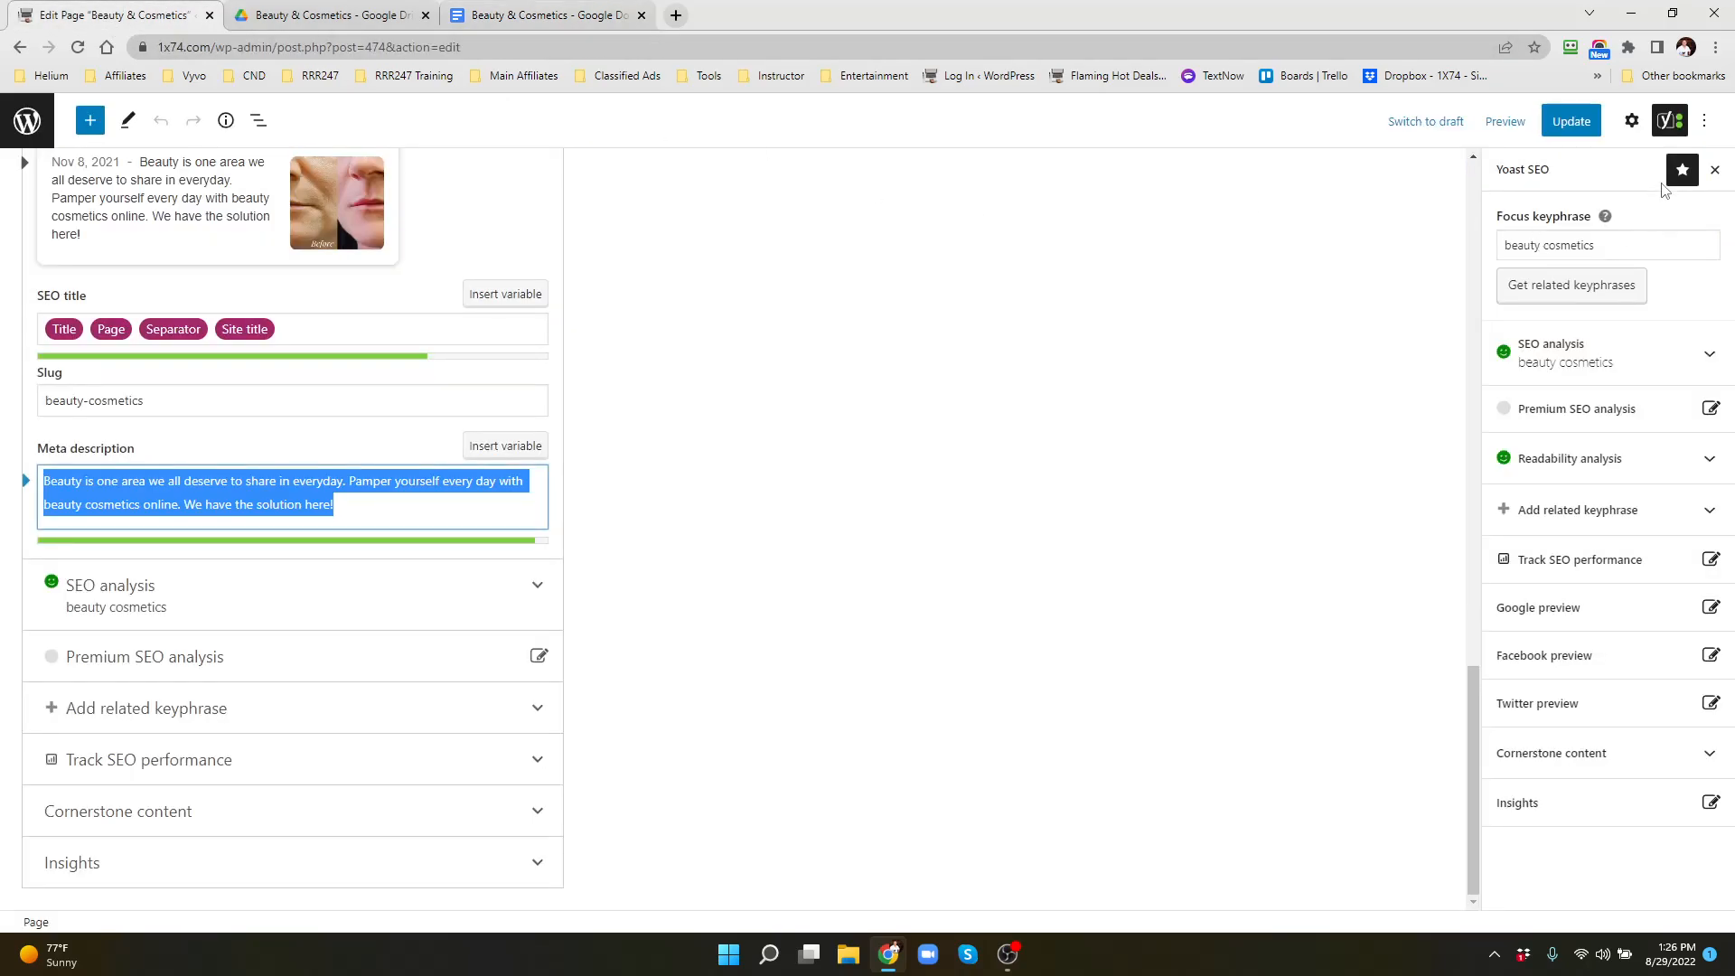
click(1704, 120)
click(1469, 426)
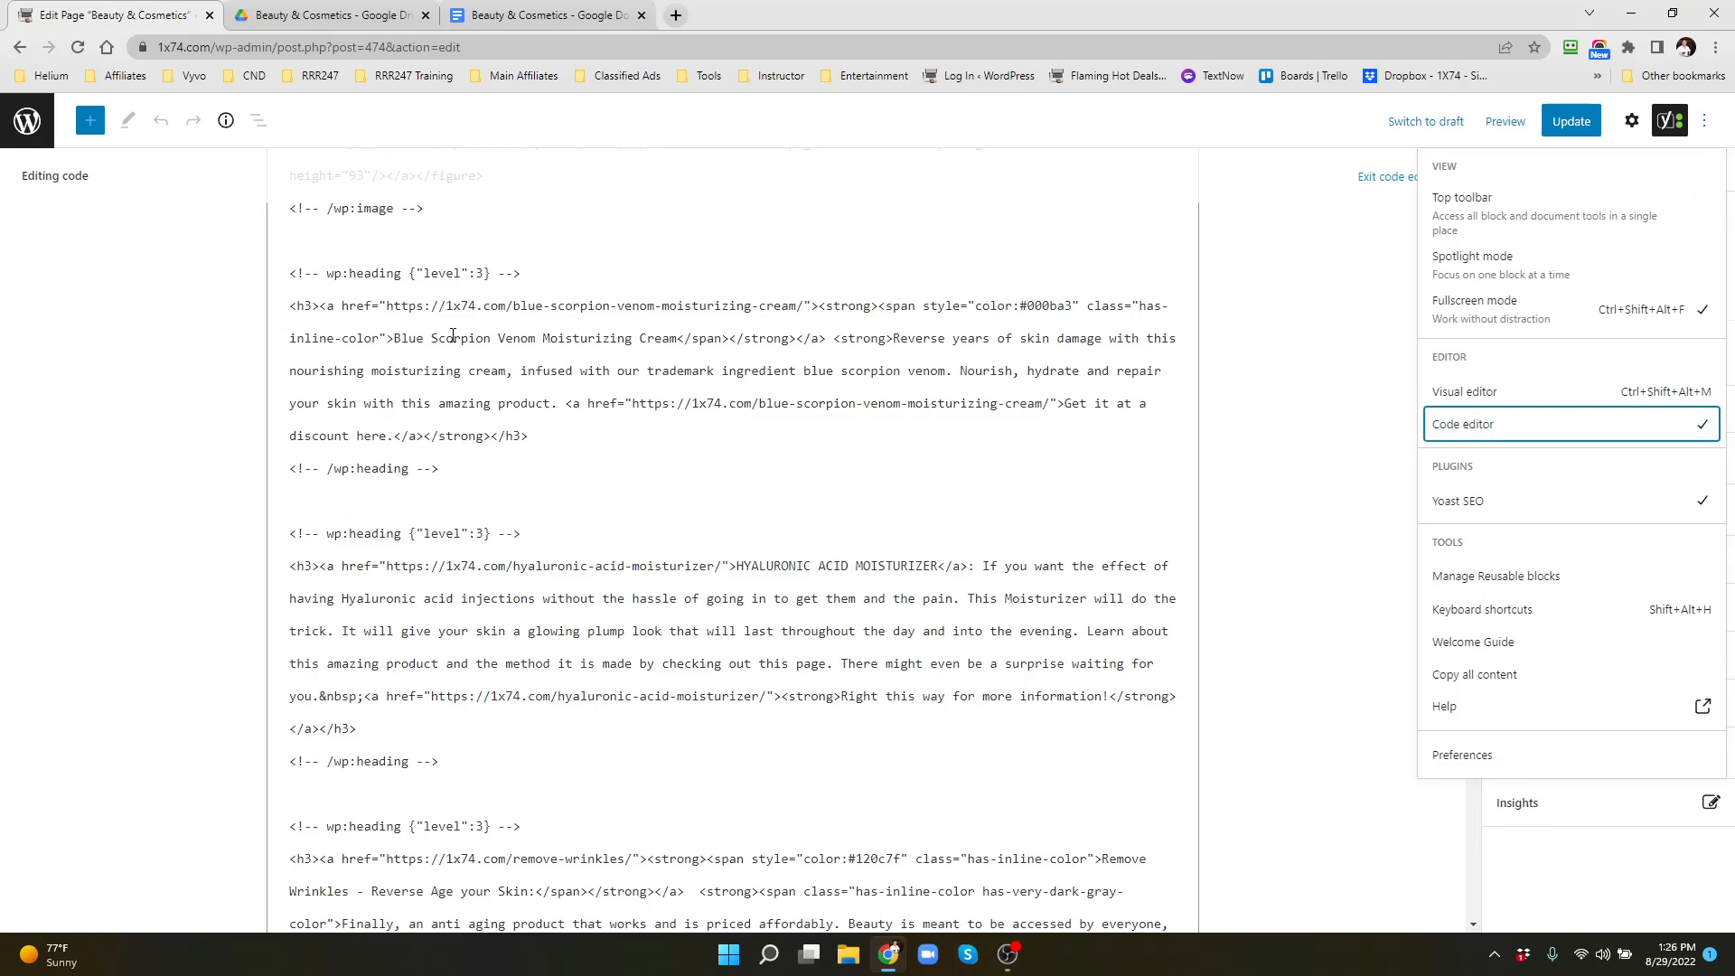
Copy the page's entire code into the Google Docs document, below the meta description and a blank line
click(454, 335)
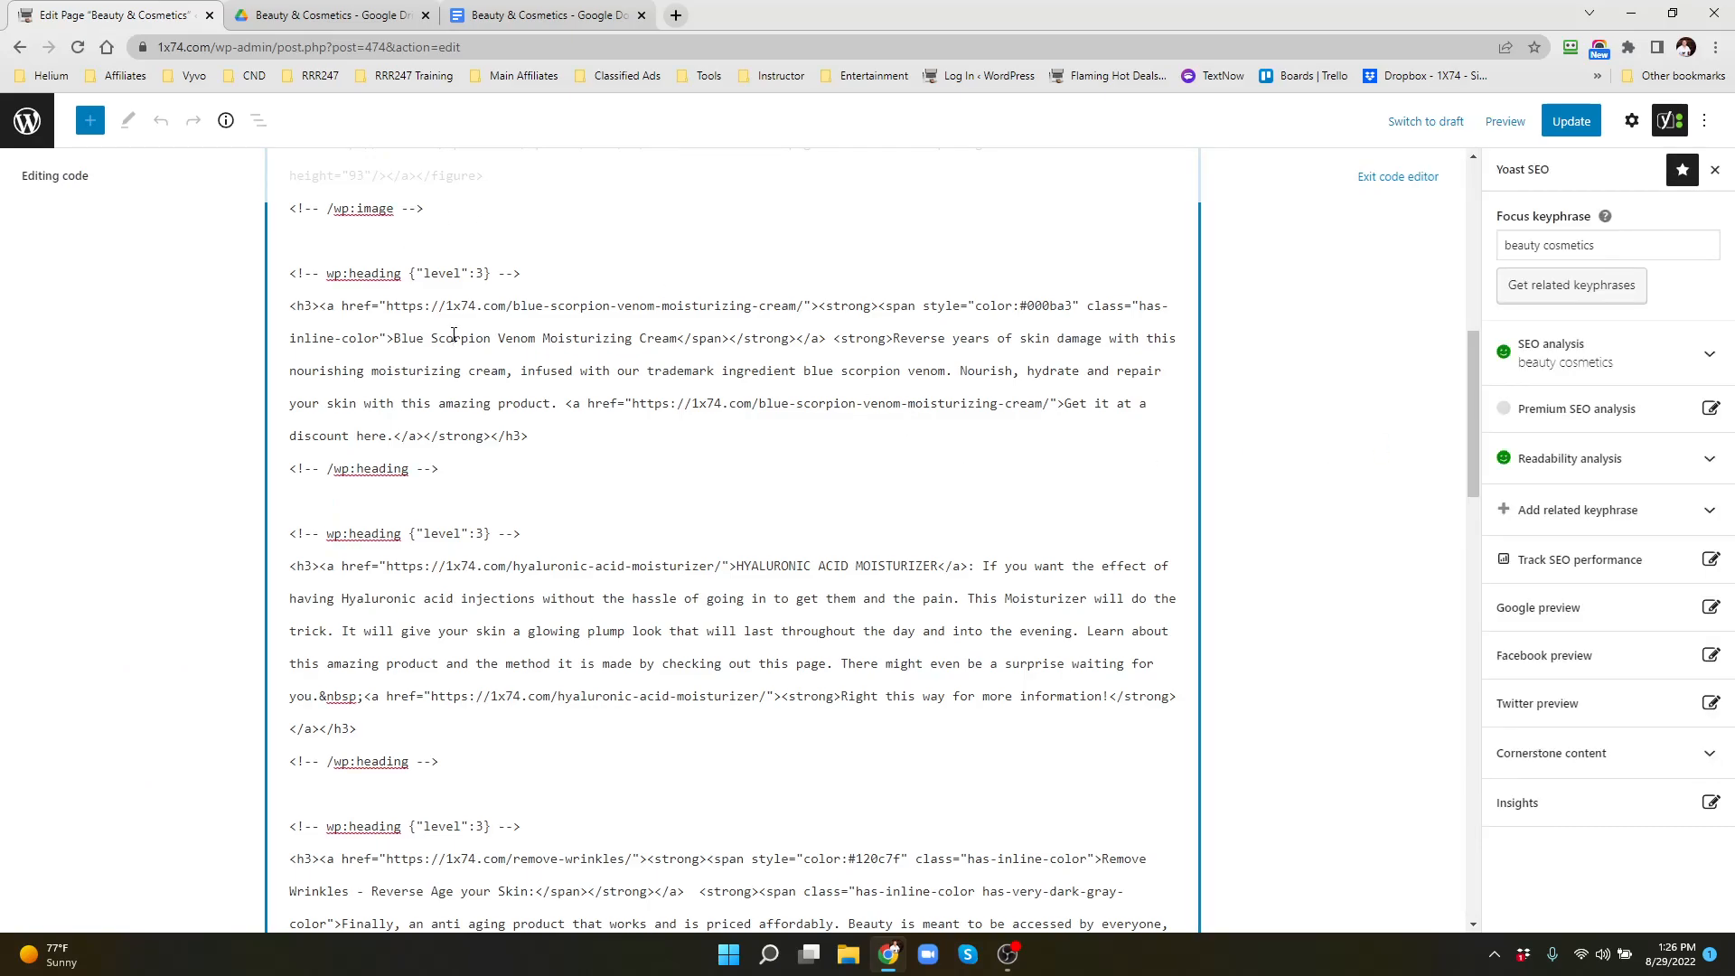
key(ctrl+a)
scroll(526, 346, up, 8)
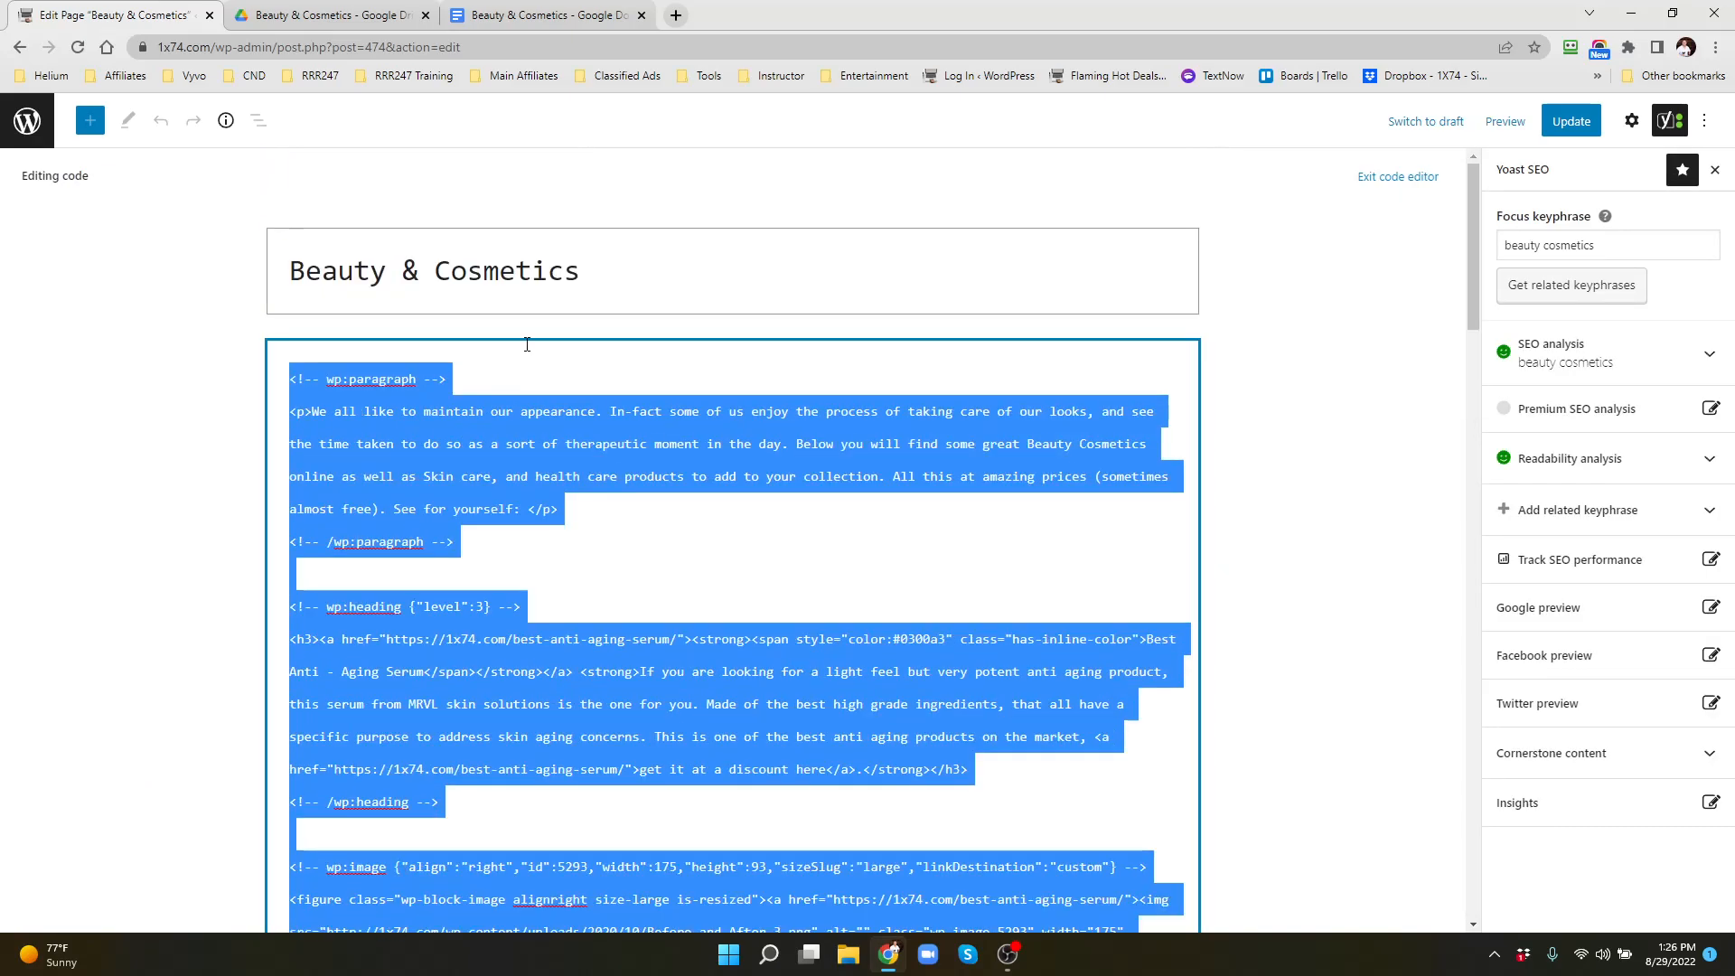
scroll(526, 343, down, 12)
scroll(526, 341, down, 10)
scroll(526, 343, up, 15)
click(493, 19)
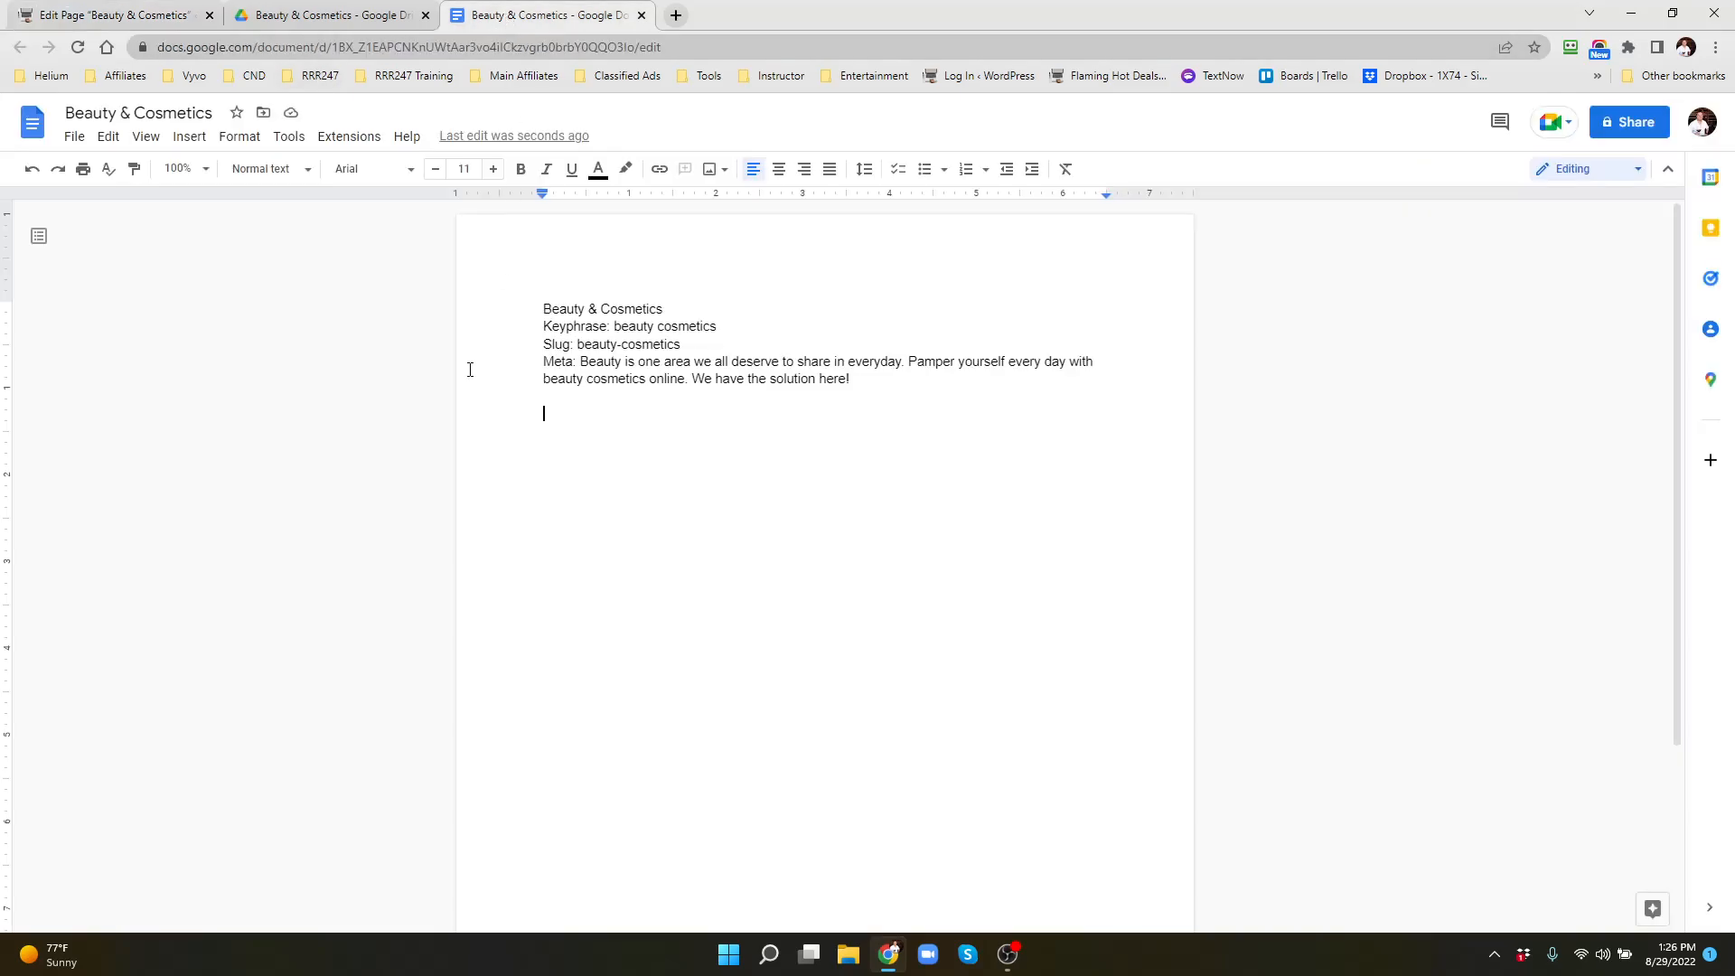
key(ctrl+v)
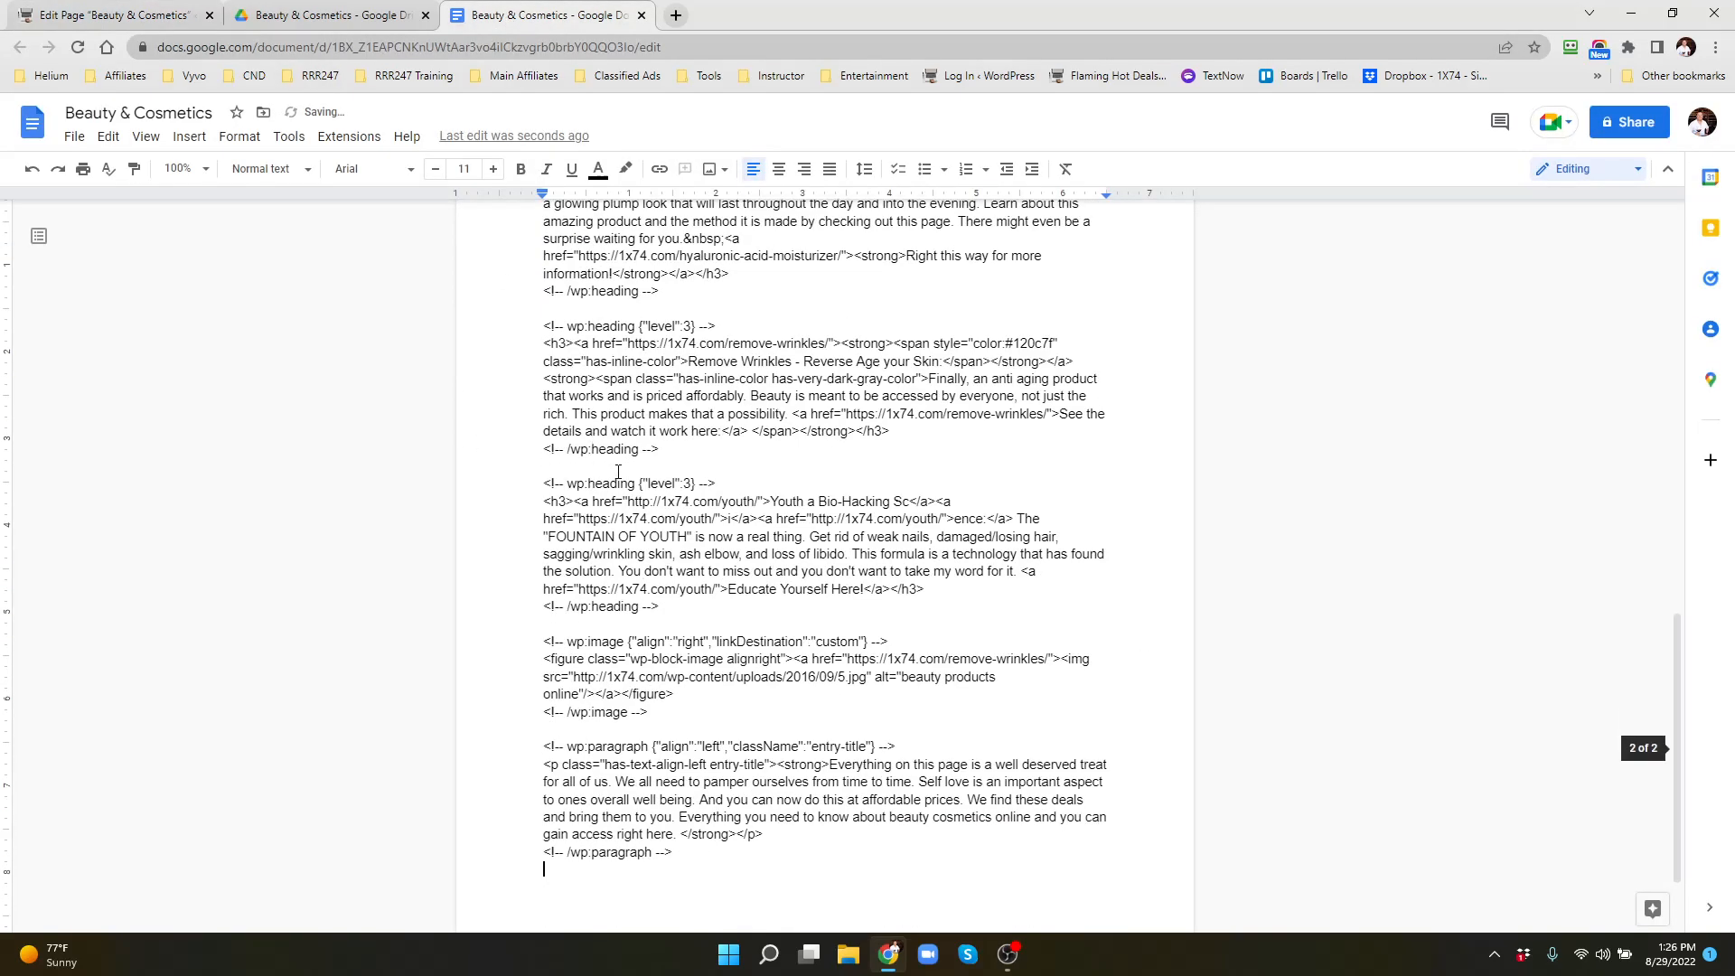
scroll(618, 471, up, 20)
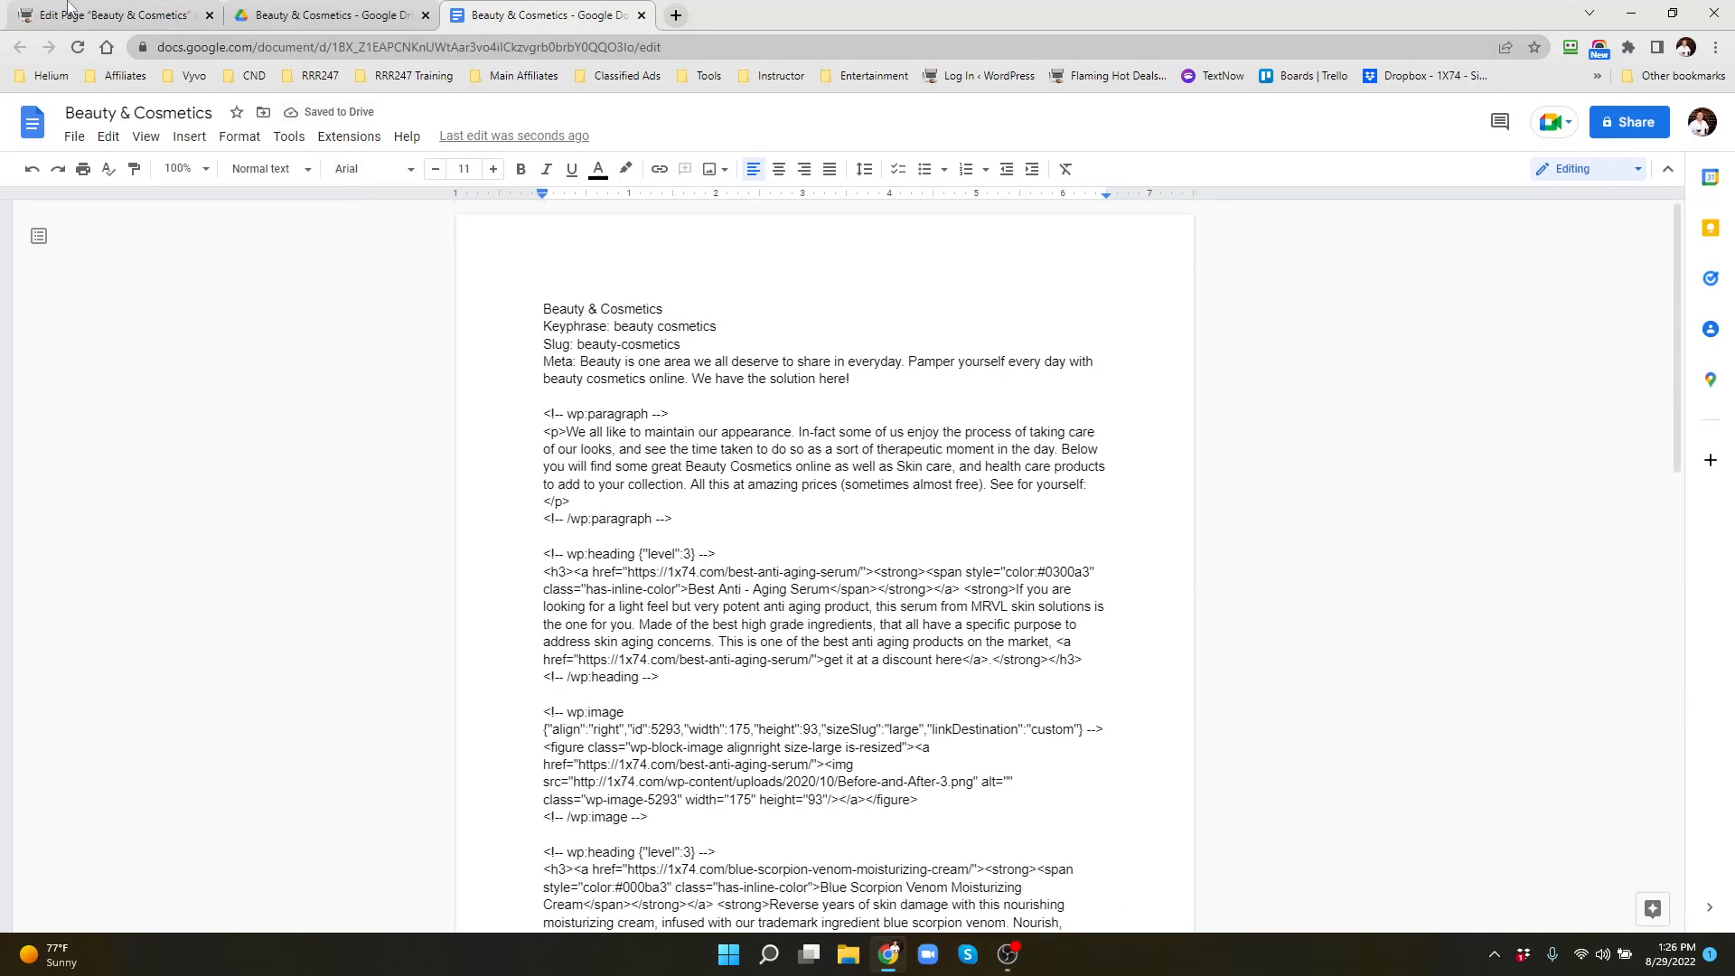
Return the WordPress page to the visual editor, update it, and go back to the list of pages
click(74, 15)
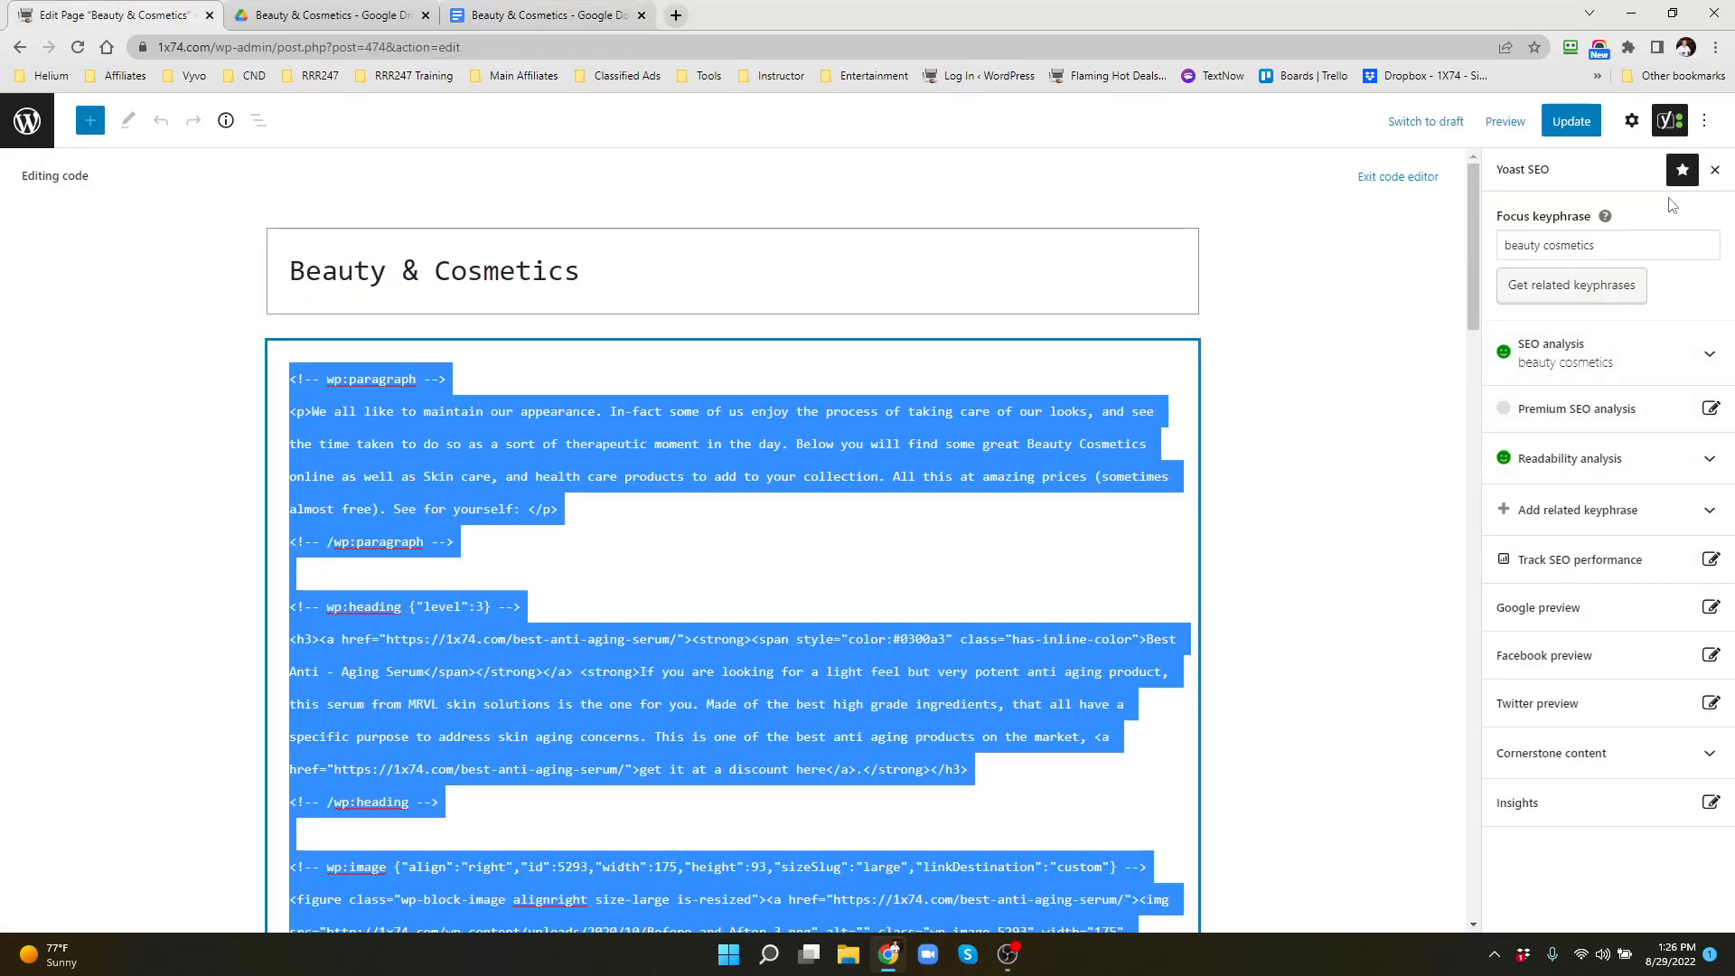
click(1704, 122)
click(1475, 398)
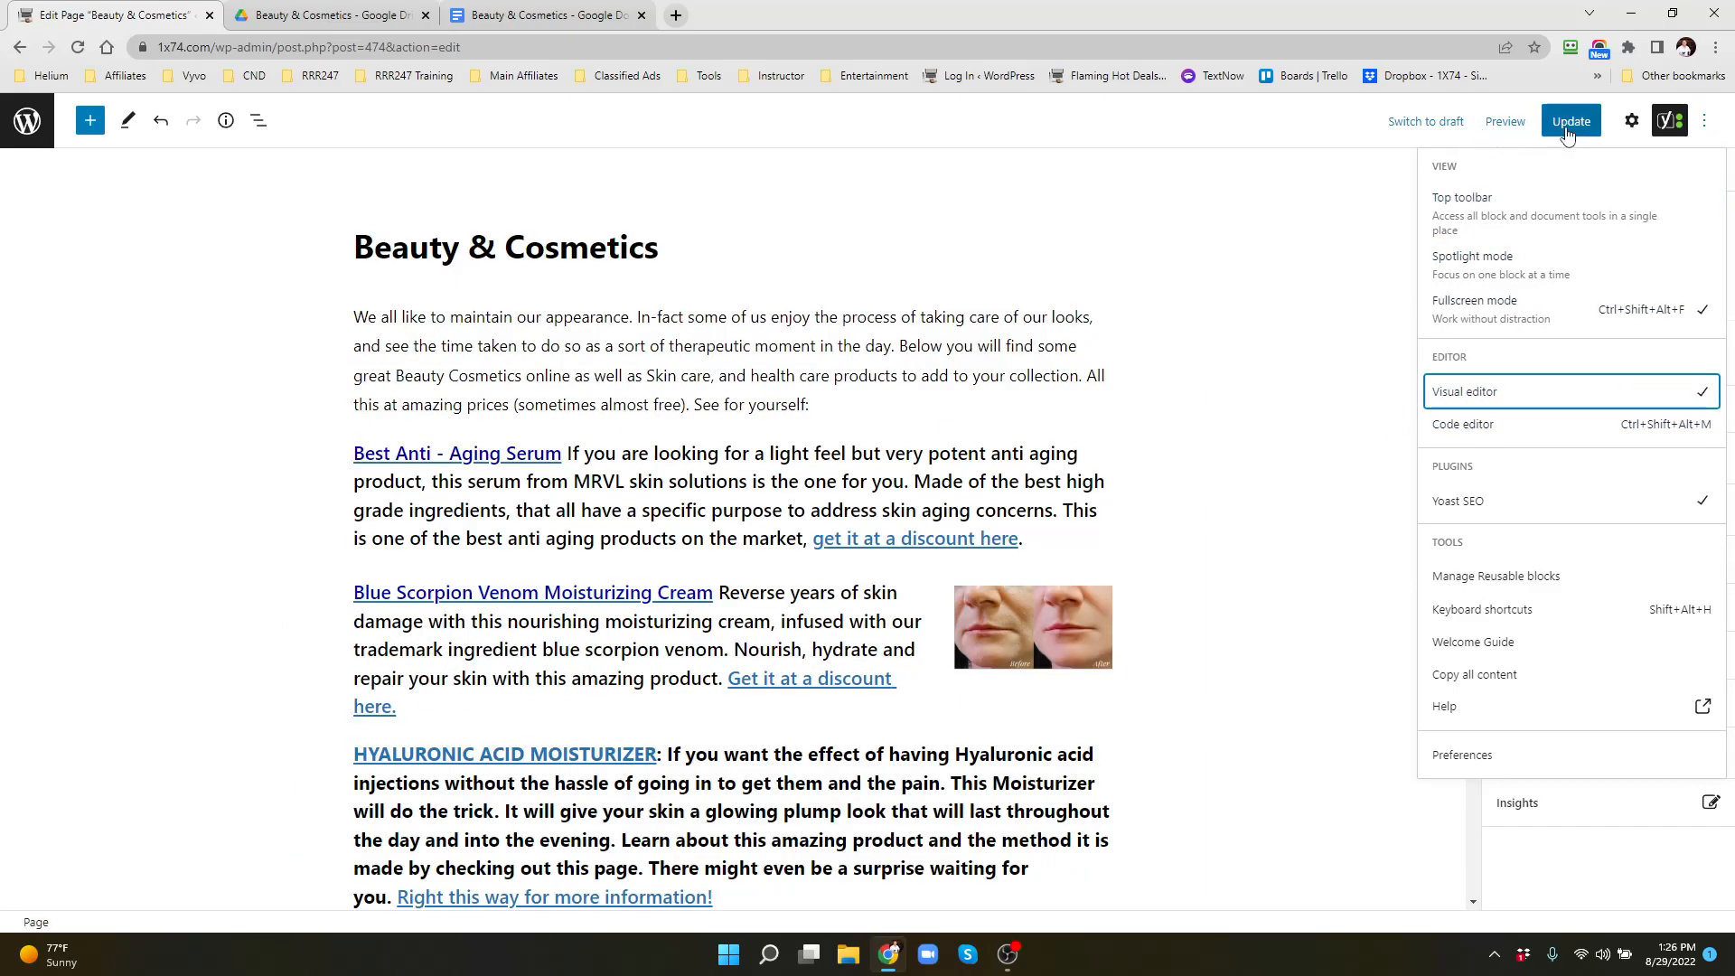
click(1572, 121)
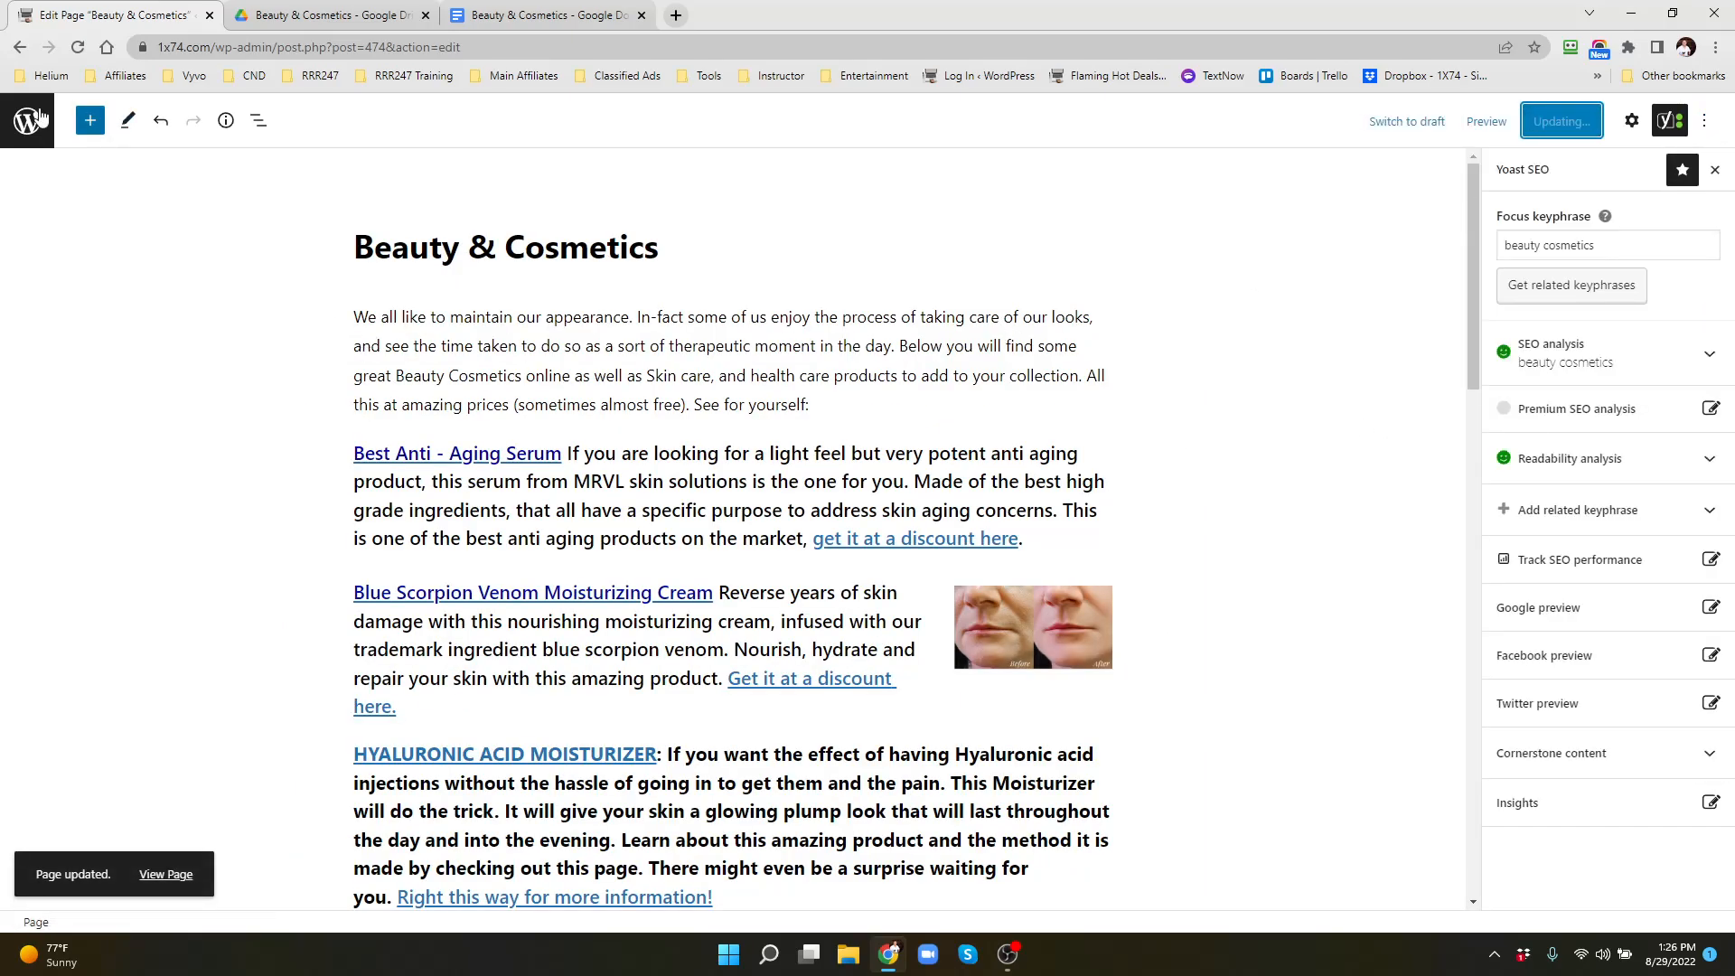
click(27, 120)
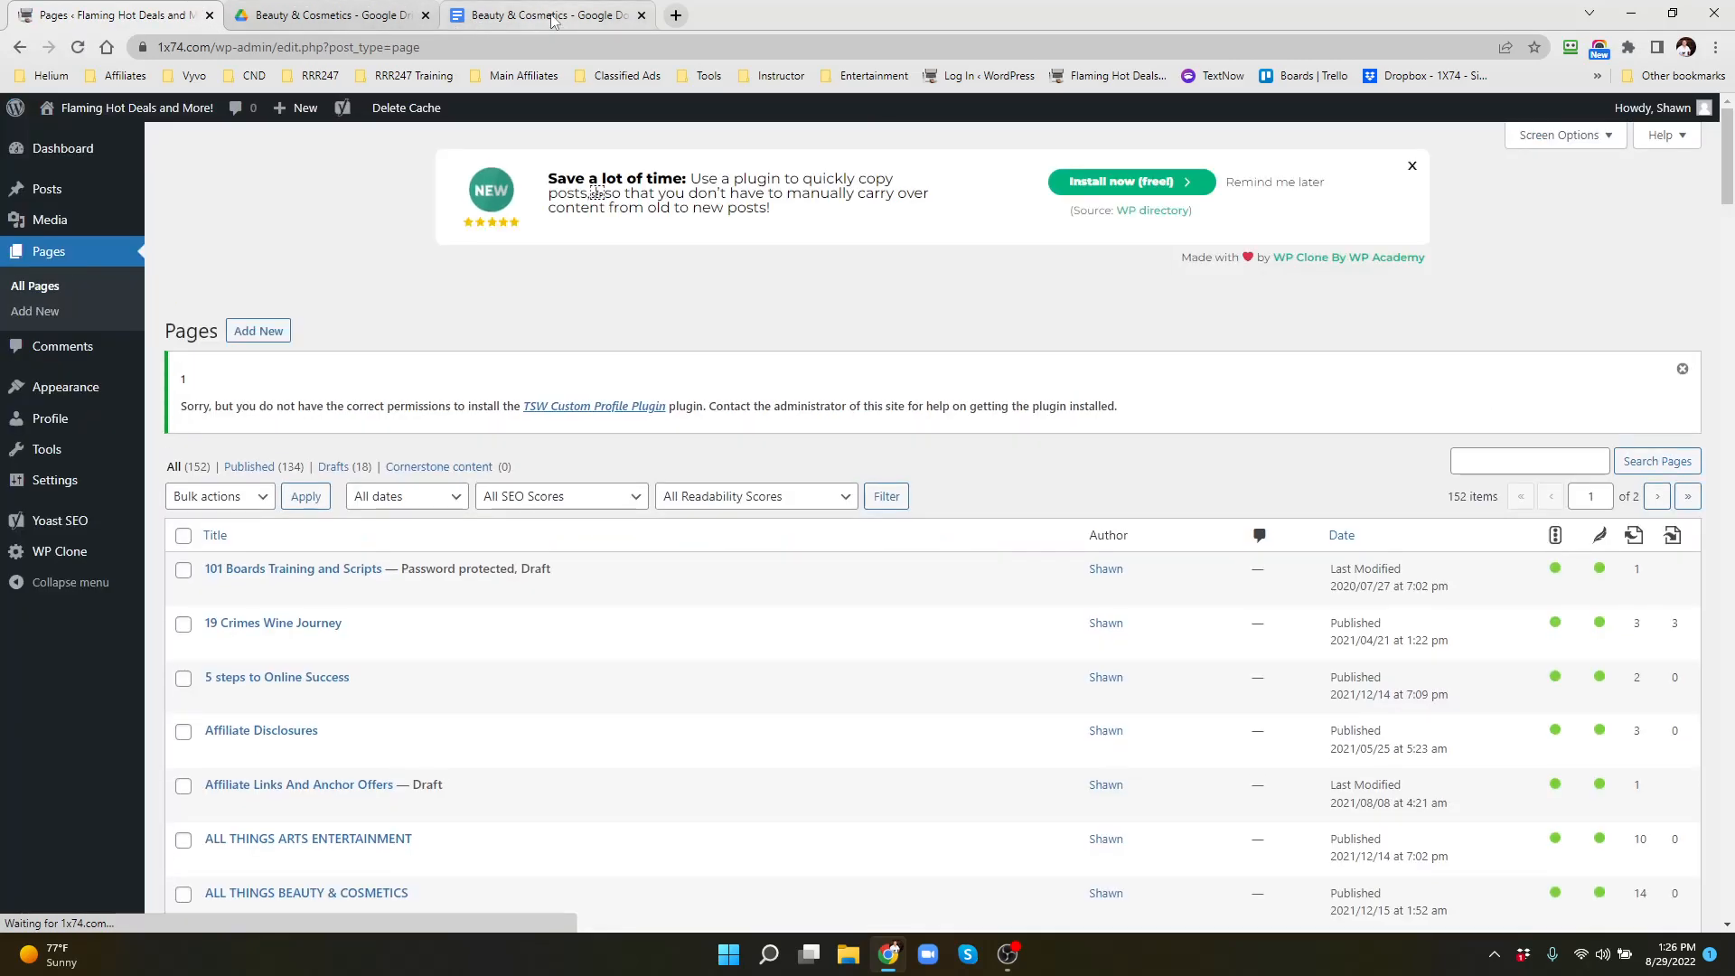
Close the document, reopen it from the Beauty & Cosmetics Drive folder to check its saved content, and close it again
click(542, 16)
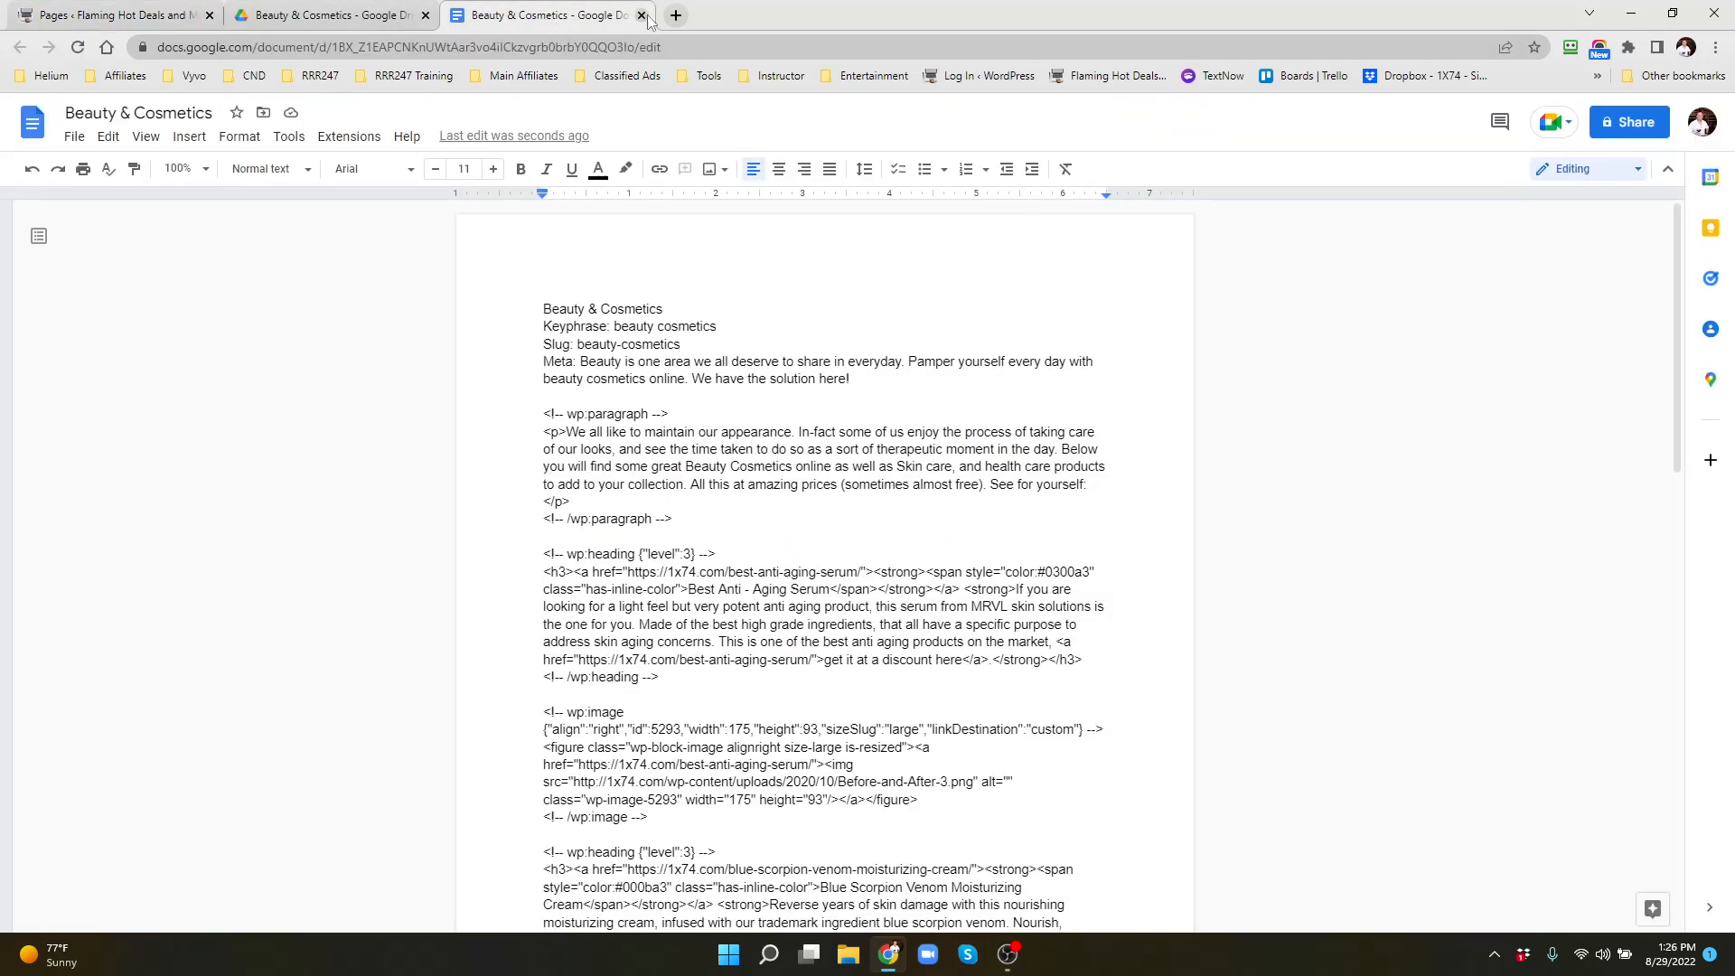
click(641, 16)
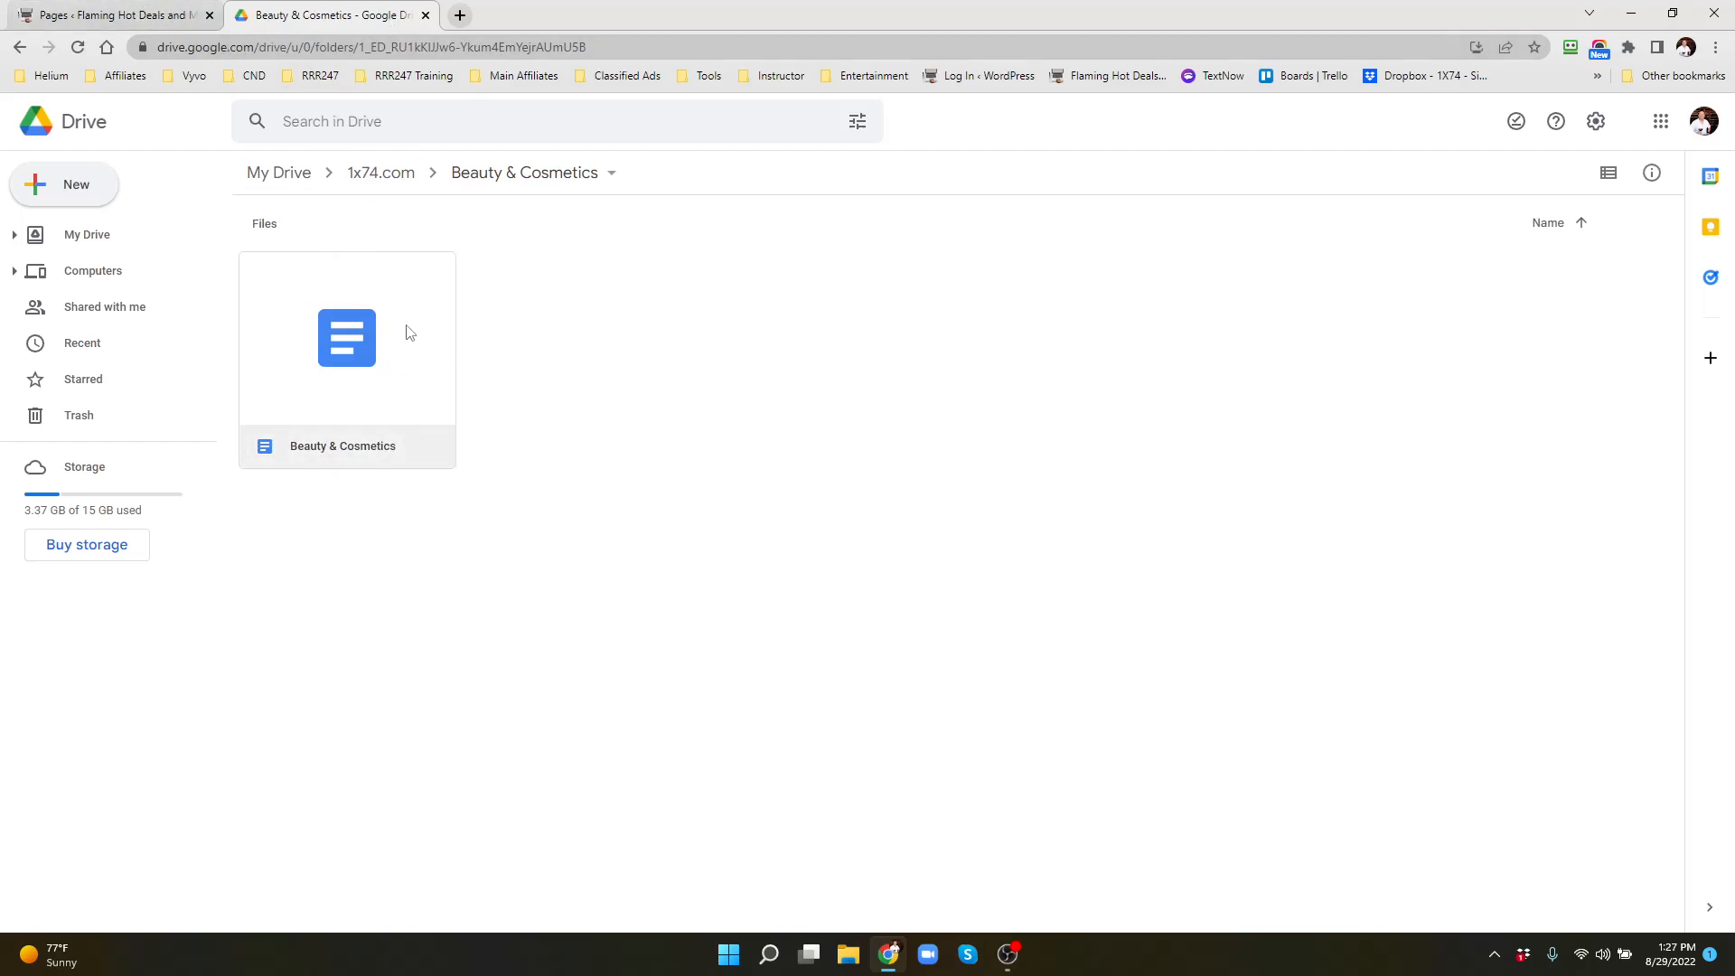
click(333, 358)
double_click(332, 358)
scroll(860, 429, down, 10)
scroll(861, 429, down, 8)
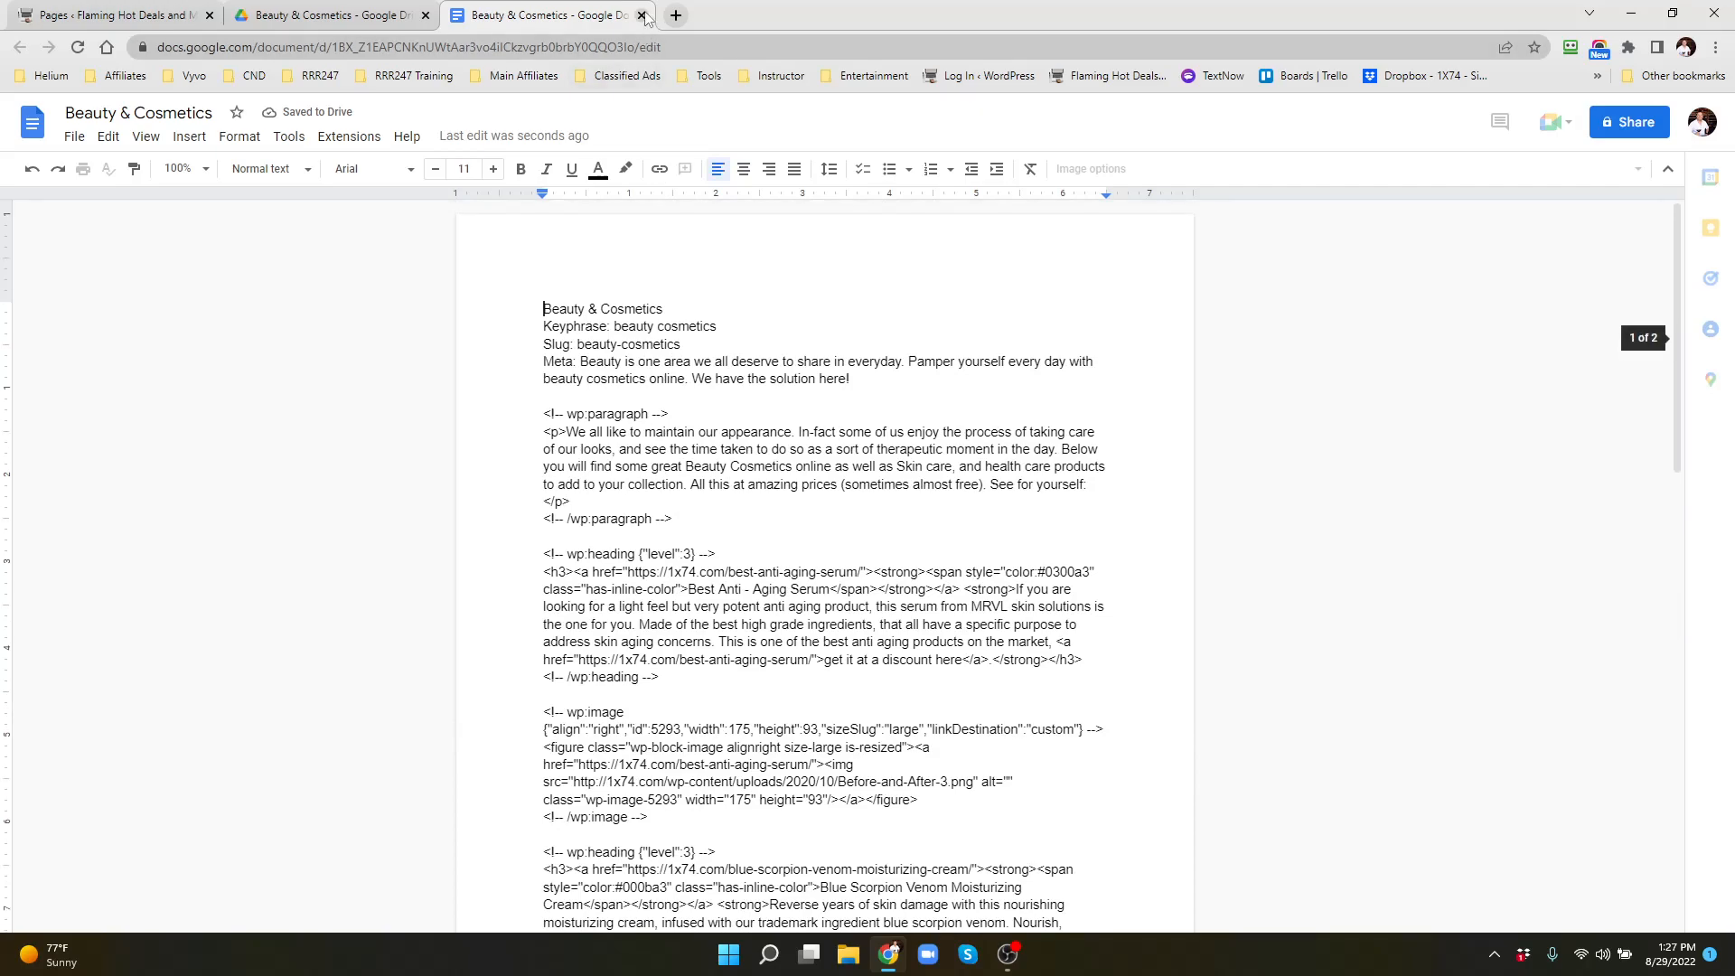
click(642, 16)
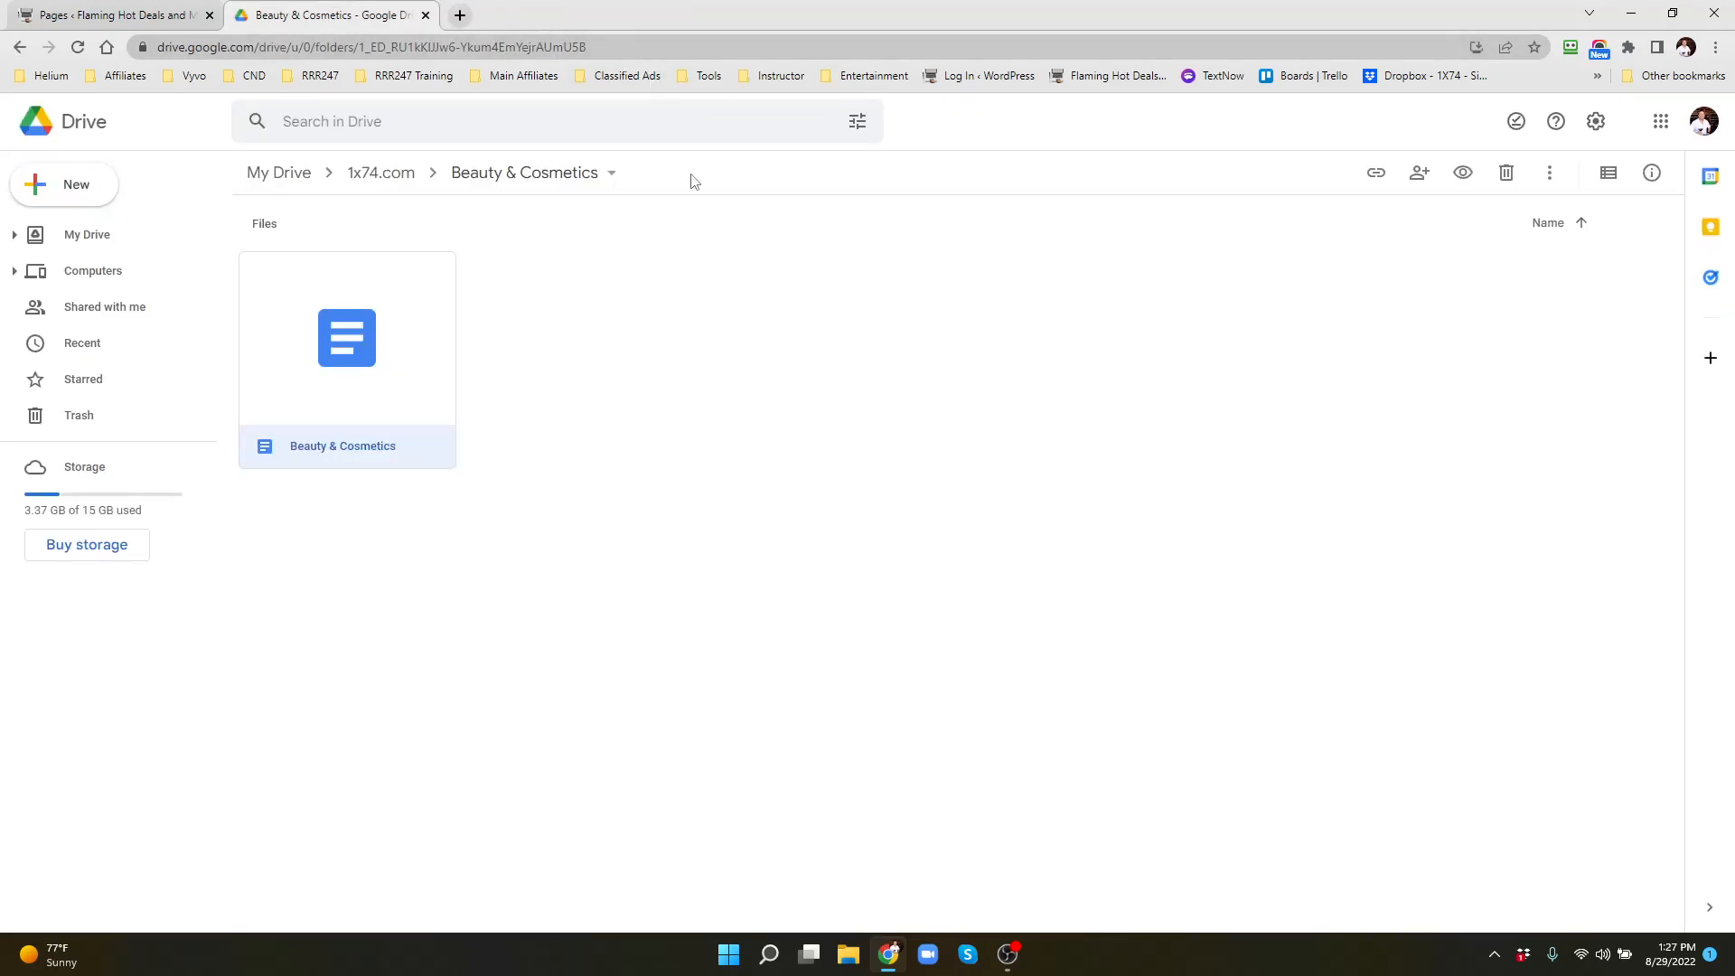